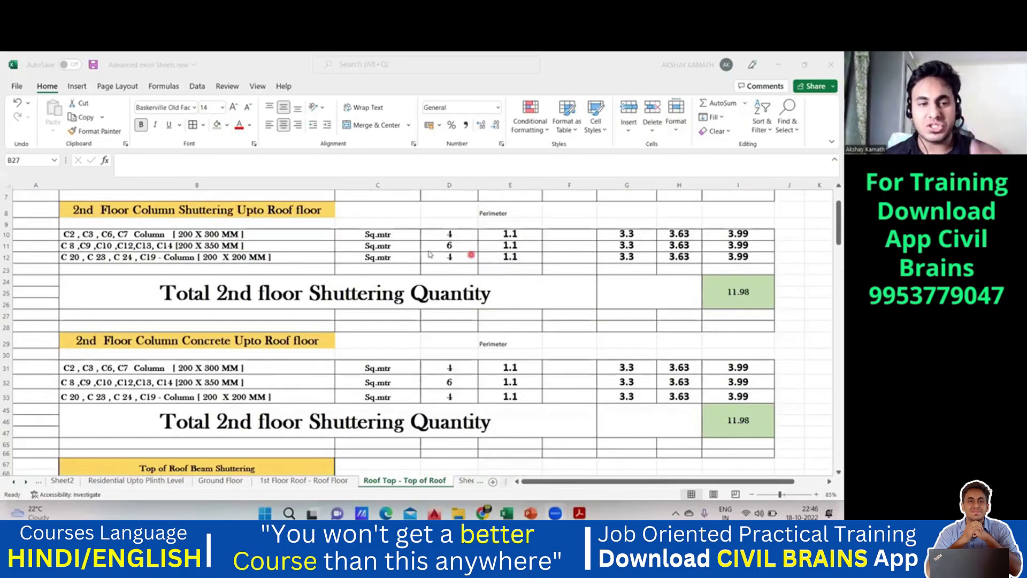
pyautogui.scroll(1, 428, 256)
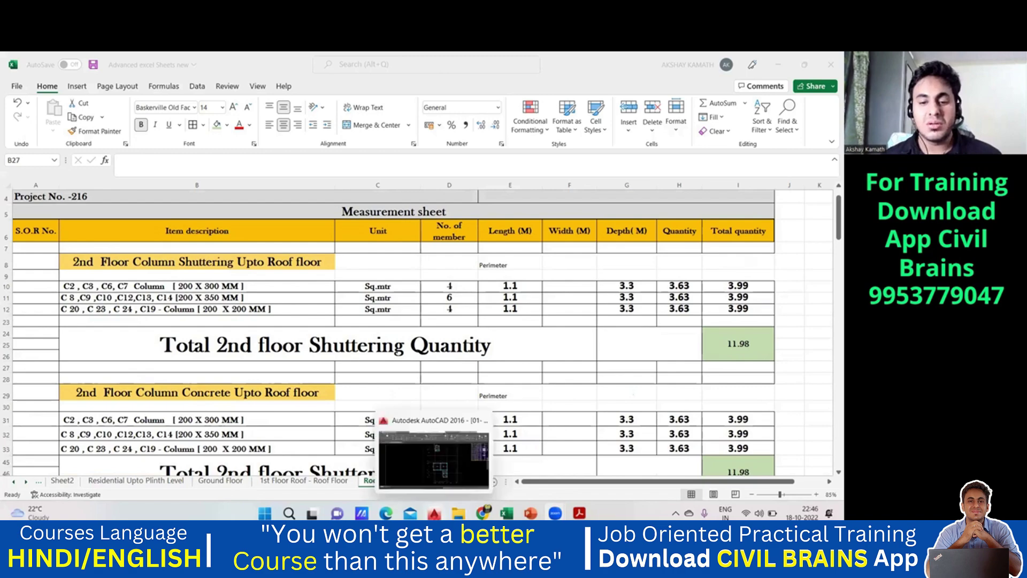
# Scroll up to the Roof Top sheet's 2nd floor column shuttering (total 11.98), then switch to AutoCAD
pyautogui.click(435, 512)
# Centre the floor layouts and bring the roof plan and its beam table into view
pyautogui.scroll(-4, 473, 352)
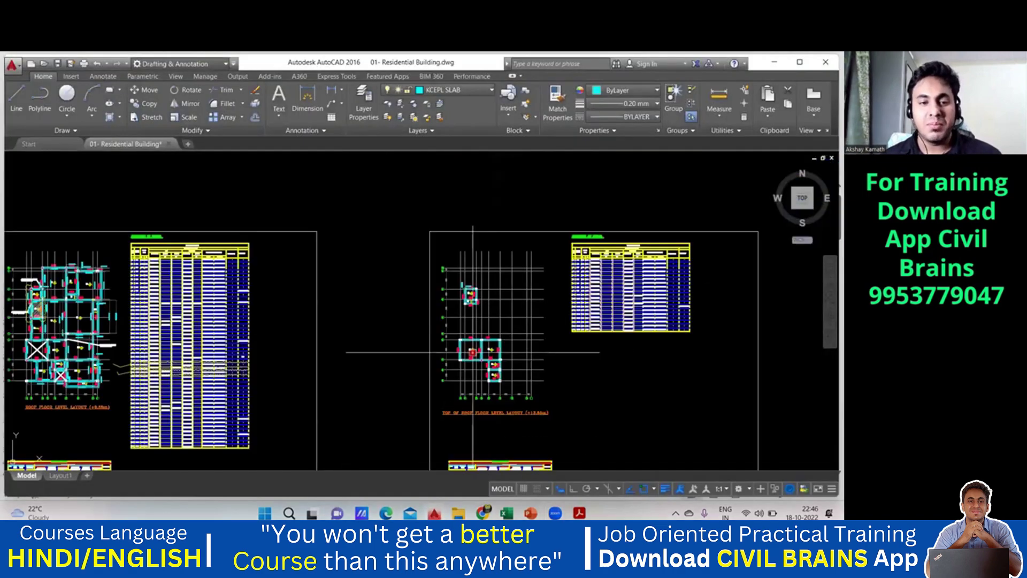
pyautogui.moveTo(473, 352); pyautogui.dragTo(574, 301, button='middle')
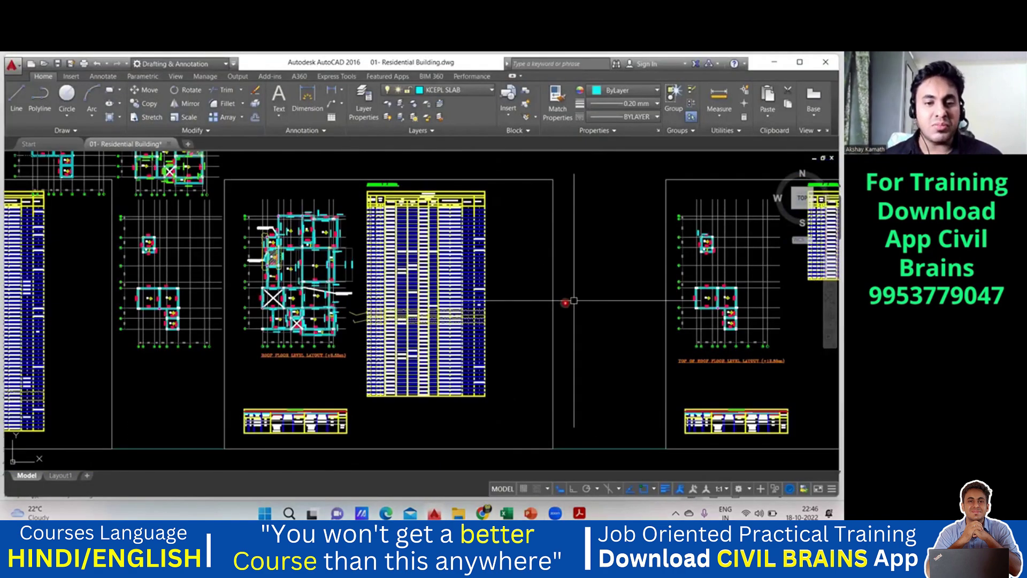
pyautogui.scroll(5, 281, 354)
pyautogui.scroll(-2, 391, 353)
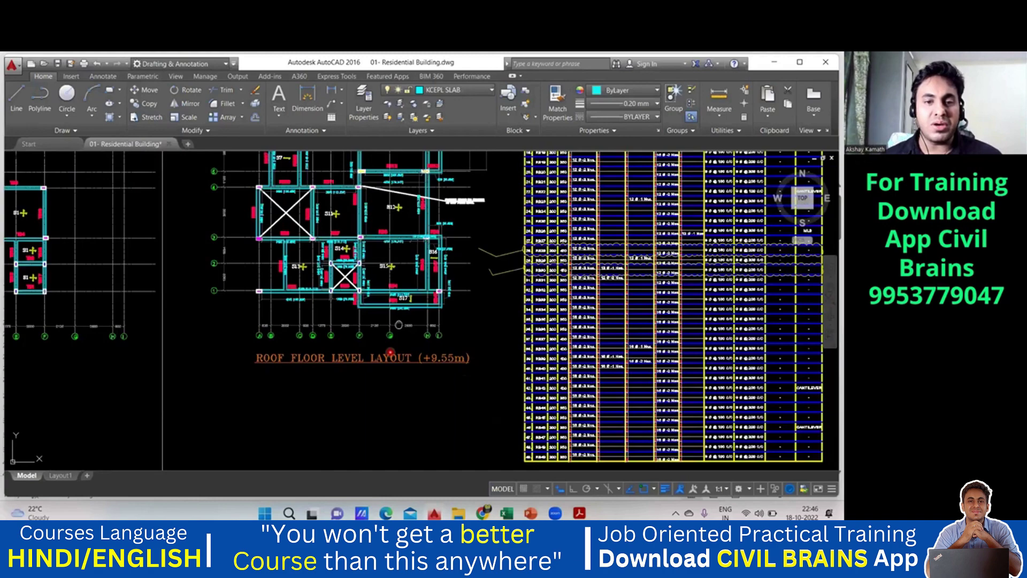
pyautogui.moveTo(398, 324); pyautogui.dragTo(365, 421, button='middle')
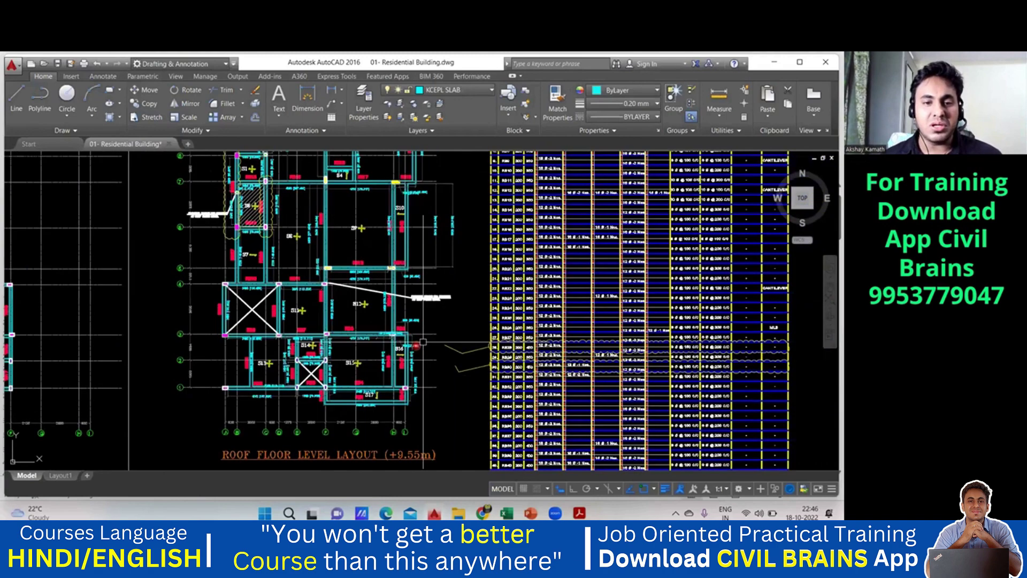
pyautogui.moveTo(423, 342)
pyautogui.mouseDown(button='middle')
pyautogui.moveTo(411, 372)
pyautogui.moveTo(330, 378)
pyautogui.mouseUp(button='middle')
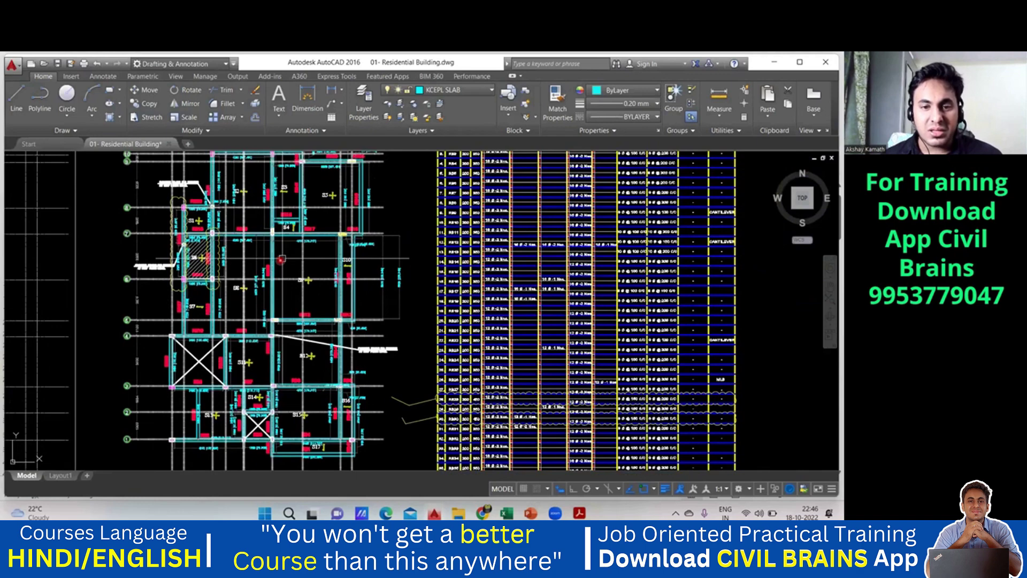
# Zoom and pan the small left plan beside the roof layout, then mark the roof plan's open bays
pyautogui.scroll(-2, 281, 260)
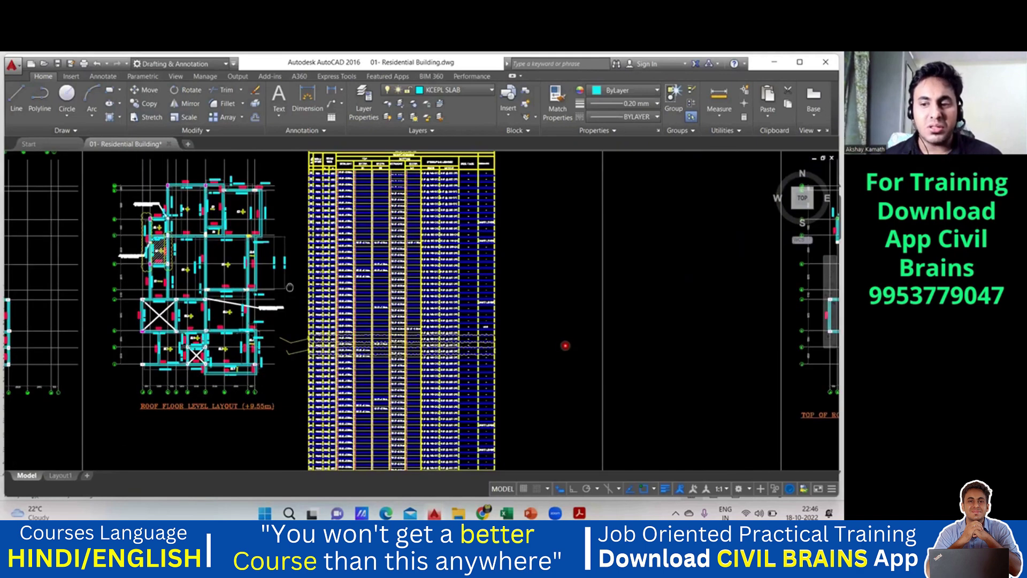
pyautogui.scroll(-2, 652, 362)
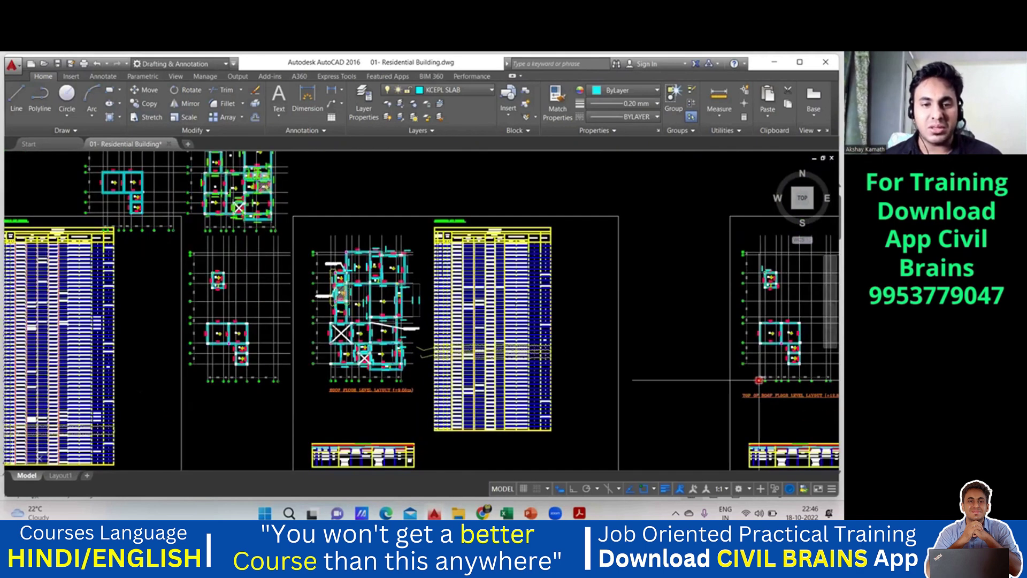
pyautogui.scroll(2, 301, 335)
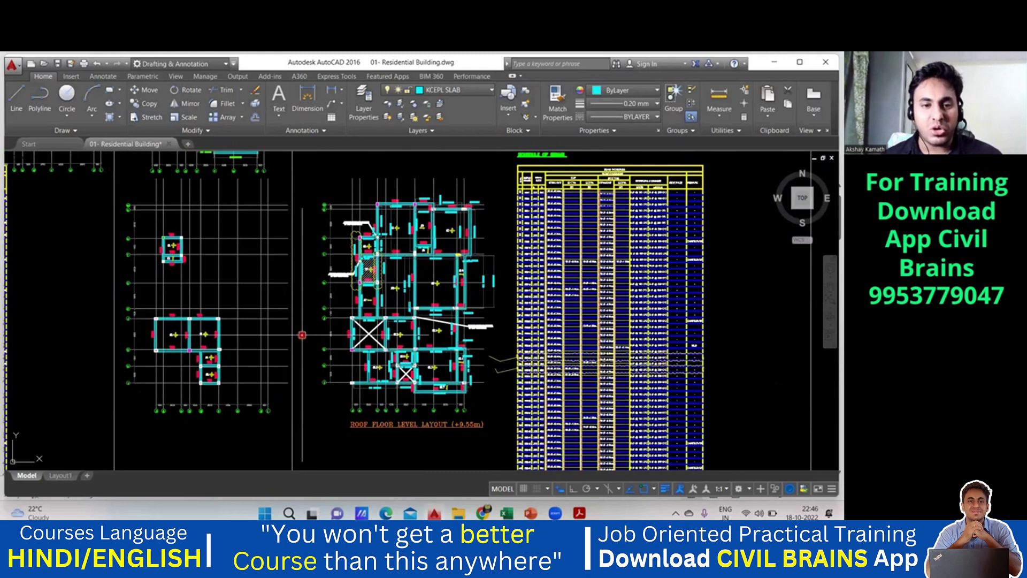
pyautogui.moveTo(174, 263); pyautogui.dragTo(221, 272, button='middle')
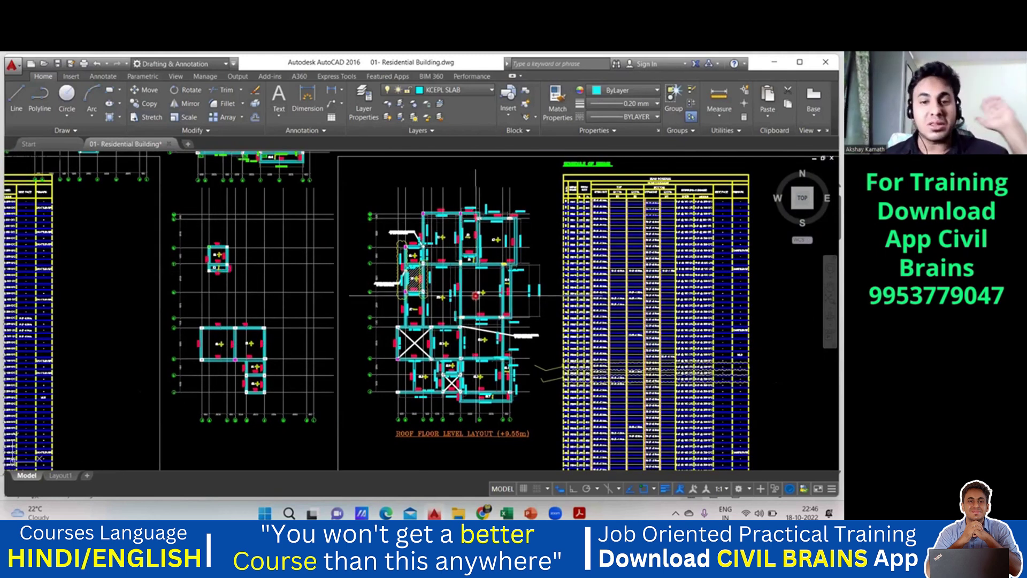
pyautogui.scroll(1, 472, 205)
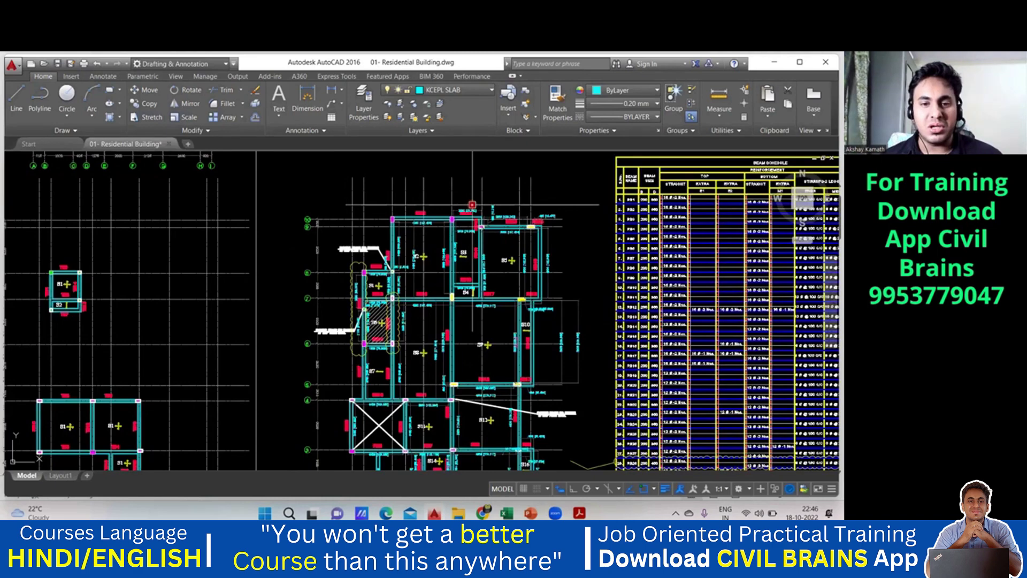
pyautogui.moveTo(424, 298); pyautogui.dragTo(459, 208, button='middle')
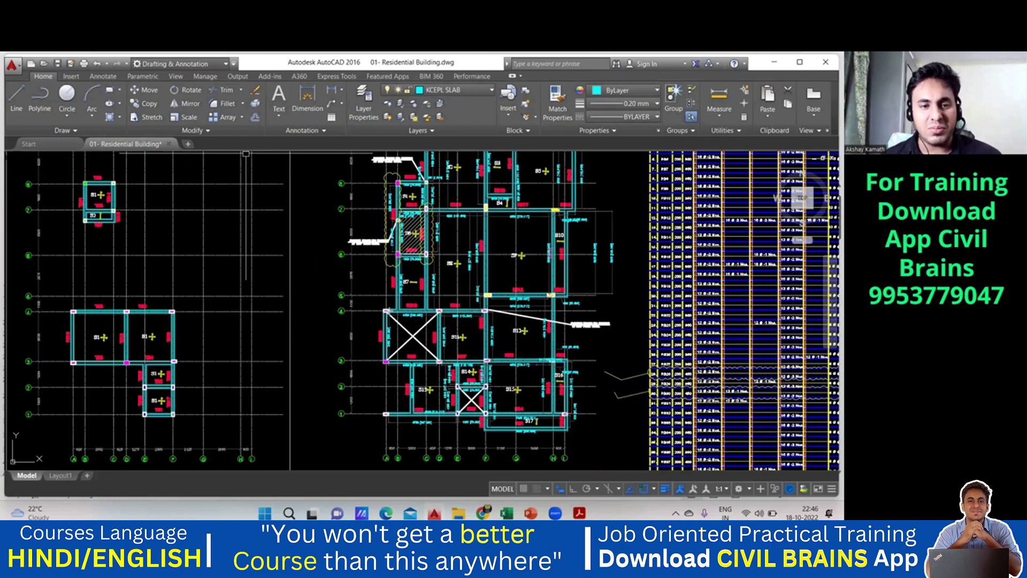
pyautogui.moveTo(386, 310)
pyautogui.mouseDown()
pyautogui.moveTo(466, 329)
pyautogui.moveTo(487, 365)
pyautogui.moveTo(458, 419)
pyautogui.moveTo(486, 416)
pyautogui.mouseUp()
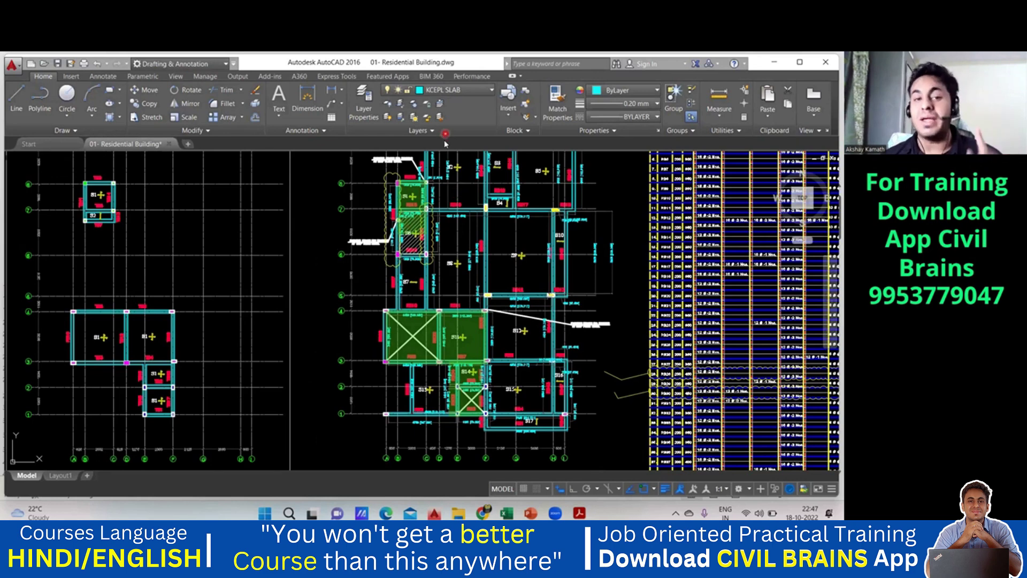
pyautogui.press('Escape')
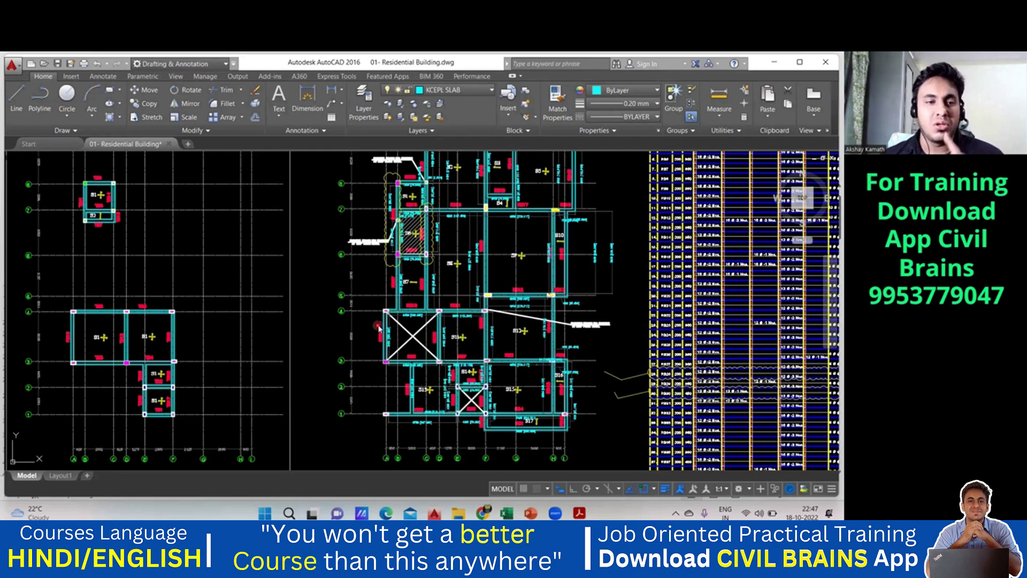
# Zoom in on the X-marked opening beside slab S11, then zoom out to show every sheet and schedule
pyautogui.scroll(4, 420, 338)
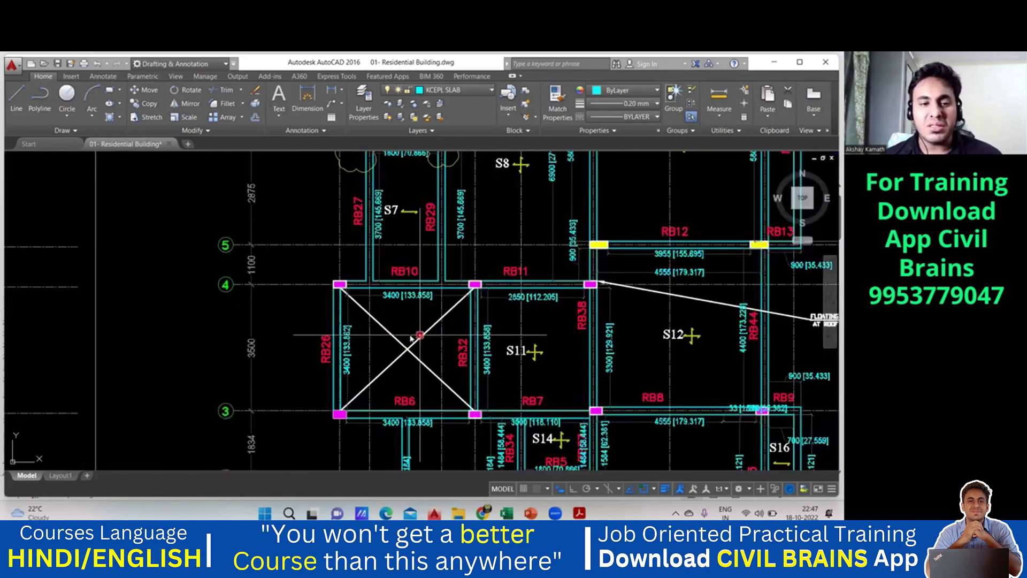
pyautogui.scroll(-2, 420, 337)
pyautogui.scroll(-2, 423, 345)
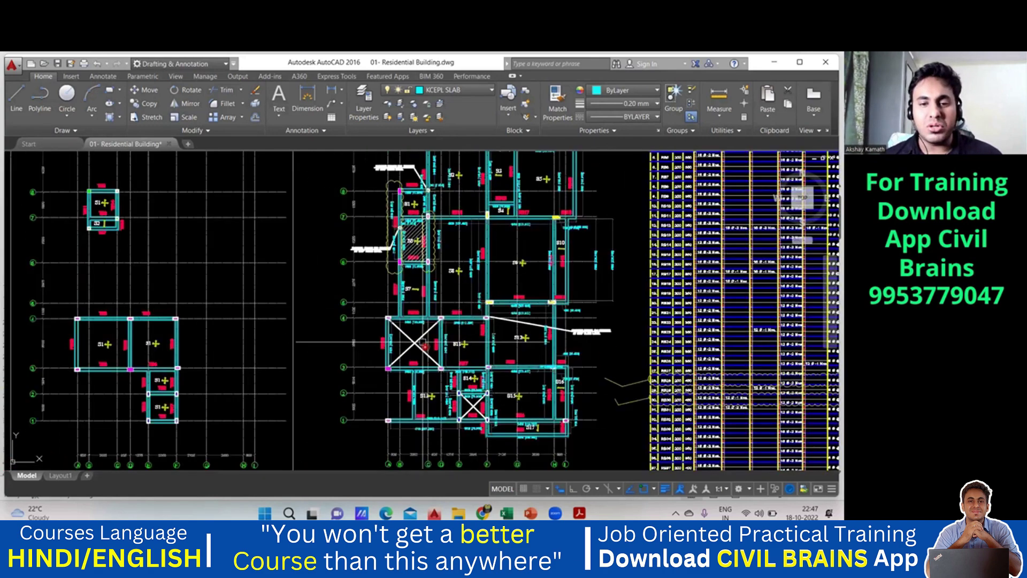
pyautogui.scroll(2, 425, 346)
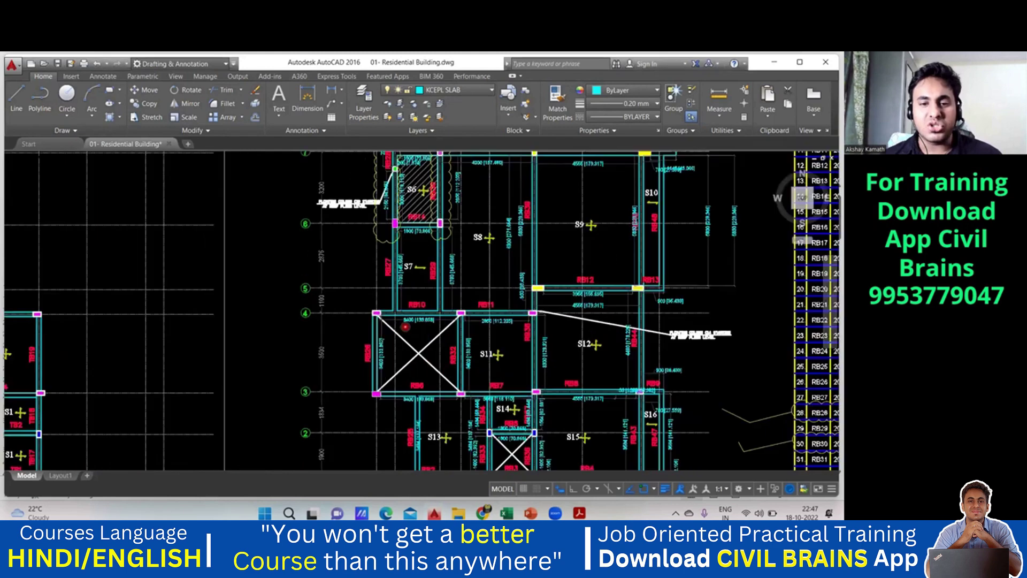
pyautogui.scroll(2, 405, 327)
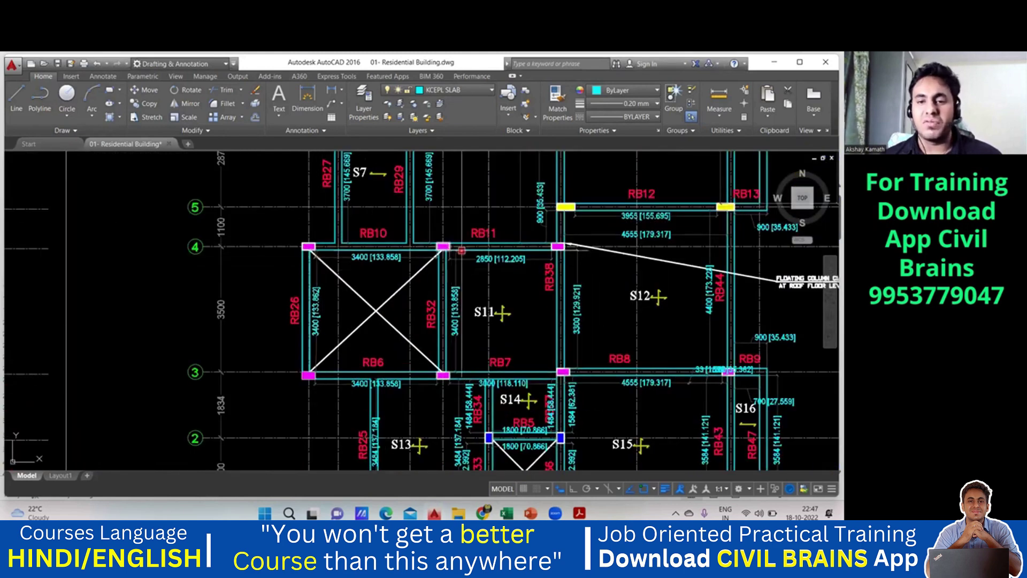
pyautogui.scroll(-2, 556, 260)
pyautogui.scroll(-2, 239, 342)
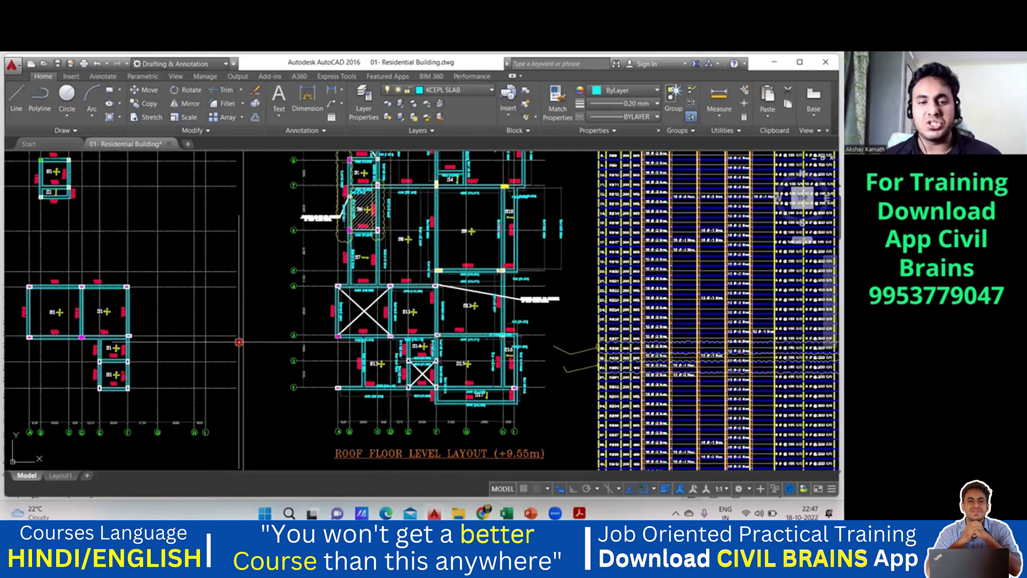
pyautogui.scroll(-3, 428, 335)
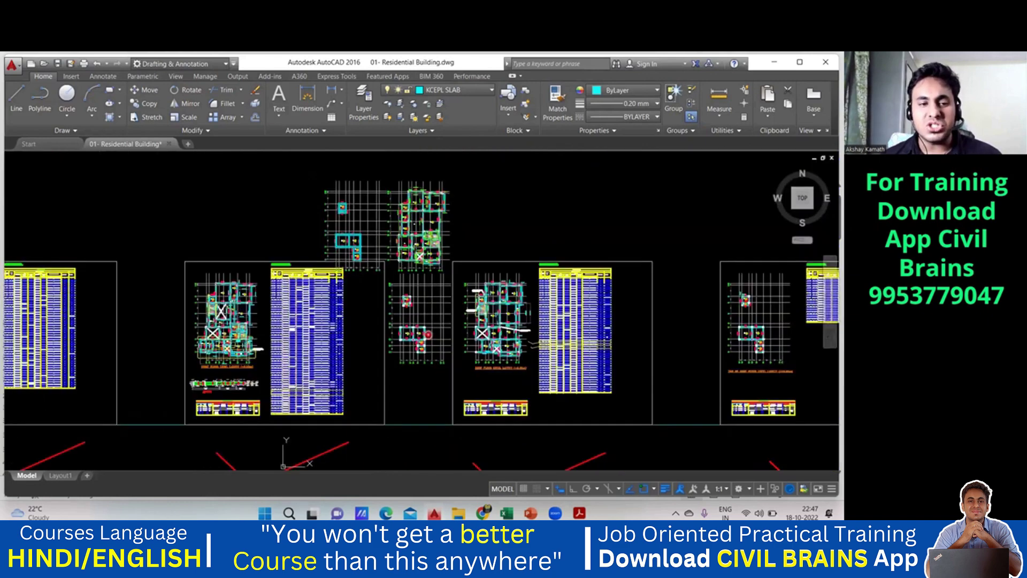
# Pan left across the sheets, past the staircase details, to the other floor plans
pyautogui.moveTo(271, 294); pyautogui.dragTo(544, 315, button='middle')
pyautogui.moveTo(161, 332); pyautogui.dragTo(545, 315, button='middle')
pyautogui.moveTo(213, 329); pyautogui.dragTo(597, 312, button='middle')
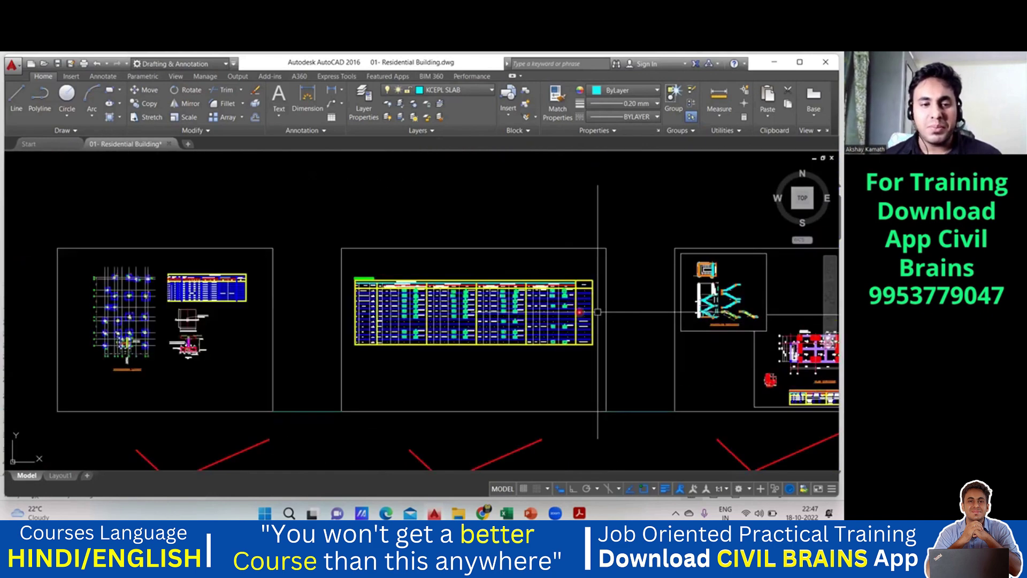
pyautogui.moveTo(327, 314)
pyautogui.mouseDown(button='middle')
pyautogui.moveTo(553, 320)
pyautogui.moveTo(339, 320)
pyautogui.mouseUp(button='middle')
pyautogui.moveTo(443, 332); pyautogui.dragTo(236, 319, button='middle')
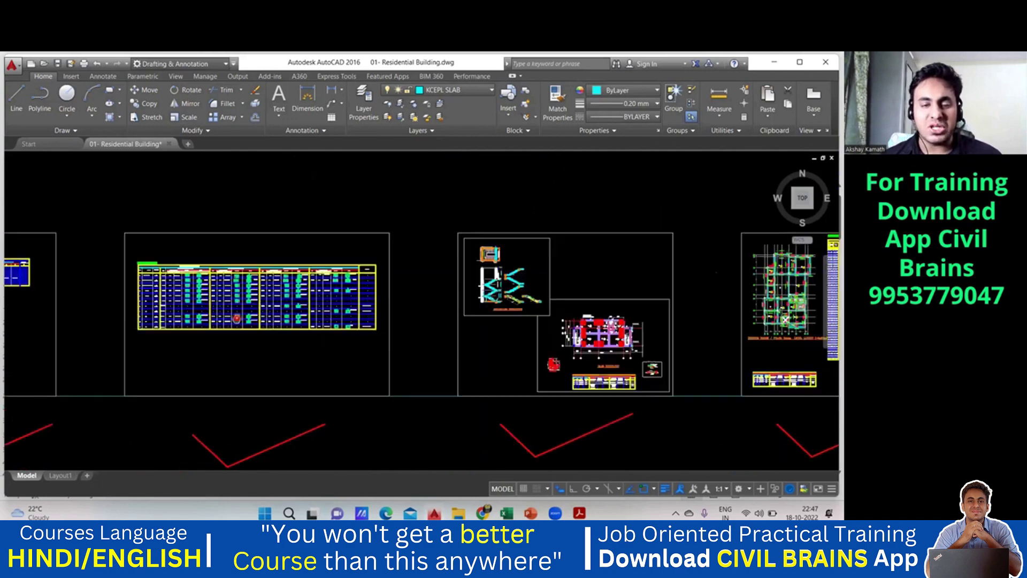
pyautogui.scroll(-2, 333, 323)
pyautogui.moveTo(332, 323); pyautogui.dragTo(149, 306, button='middle')
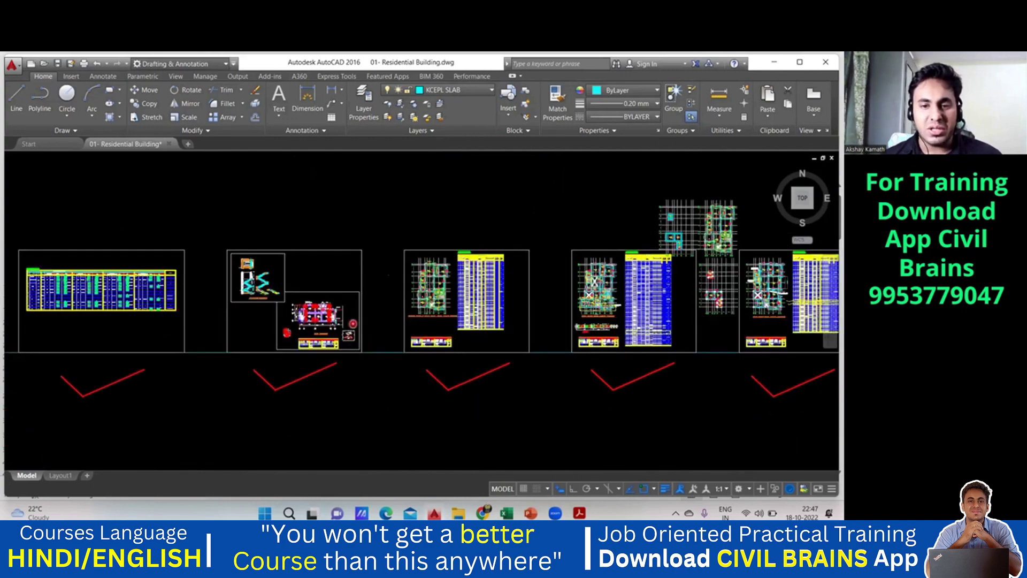
# Zoom and centre the Ground Floor / Plinth Beam Level Layout (+2.95m) with its full beam schedule
pyautogui.scroll(6, 452, 272)
pyautogui.scroll(2, 306, 233)
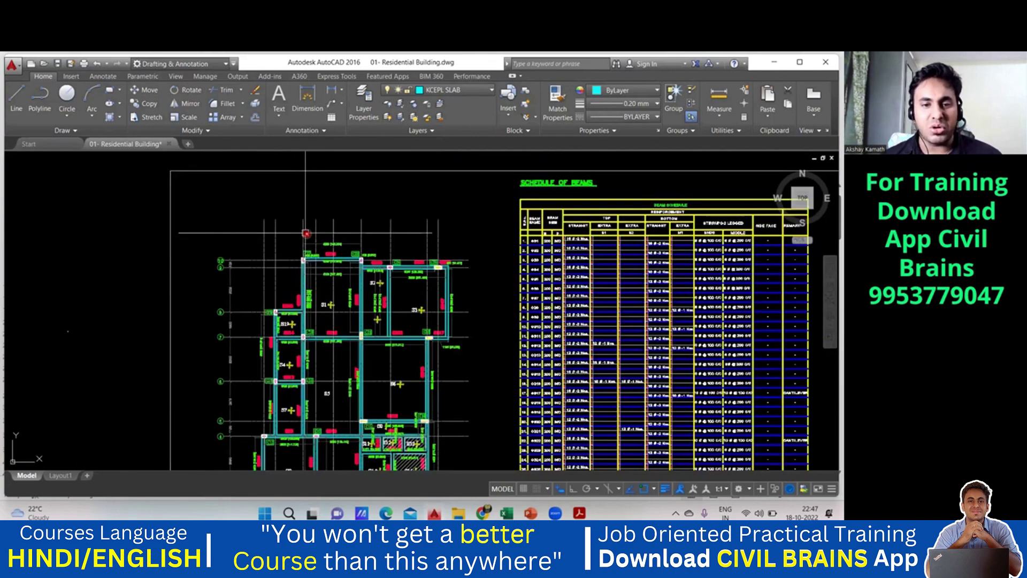
pyautogui.scroll(6, 320, 250)
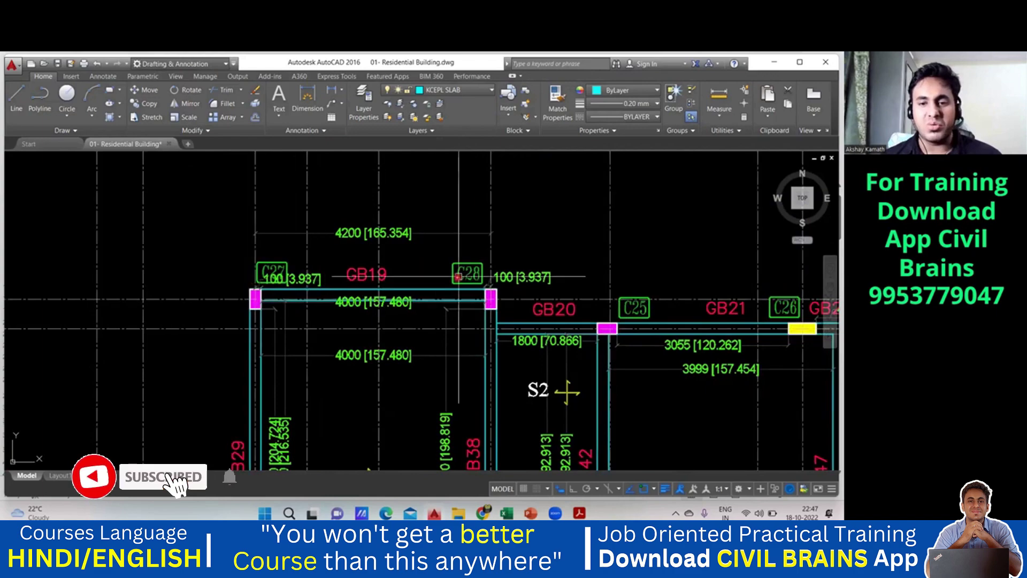
pyautogui.scroll(-2, 460, 284)
pyautogui.scroll(-3, 455, 276)
pyautogui.scroll(1, 367, 242)
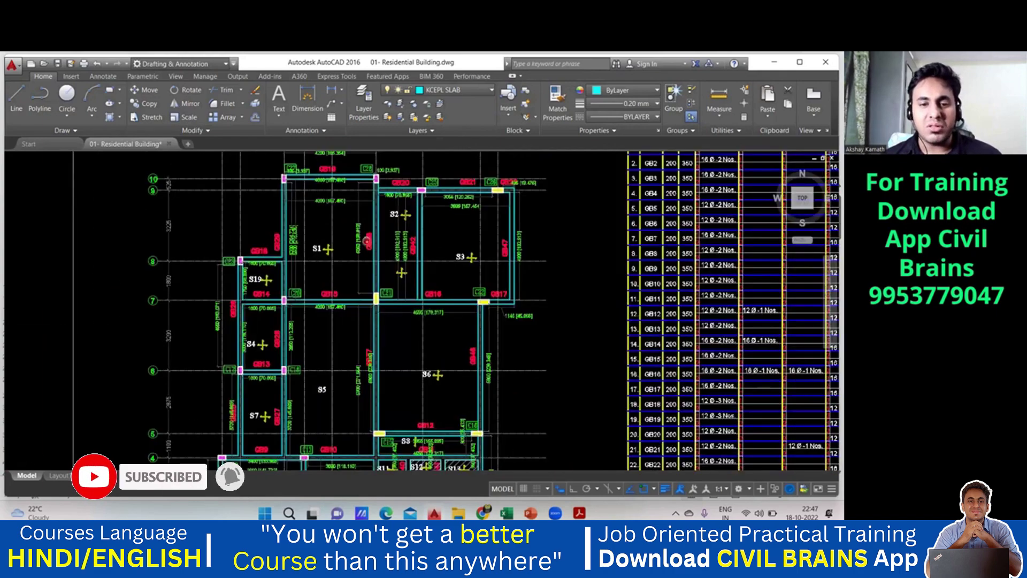
pyautogui.scroll(-3, 383, 292)
pyautogui.moveTo(383, 293); pyautogui.dragTo(356, 281, button='middle')
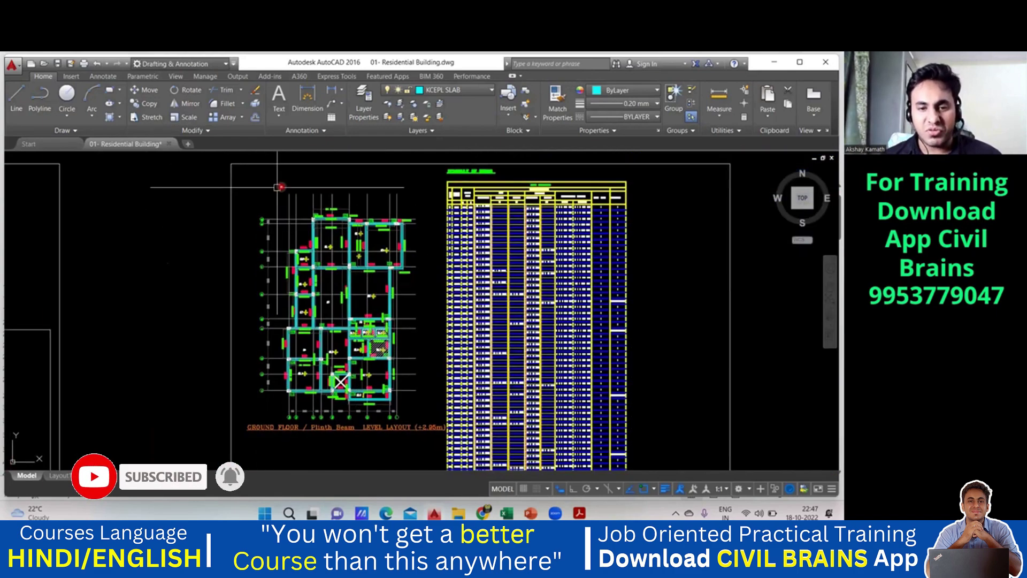
# Window-select the plinth beam plan and paste a copy to the right of the upper floor plans
pyautogui.click(244, 178)
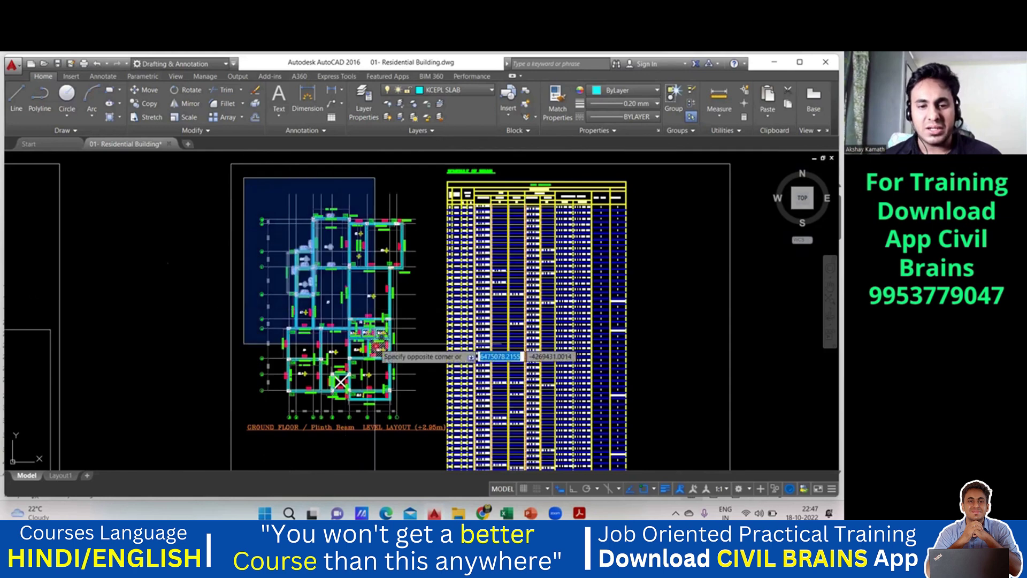
pyautogui.click(427, 415)
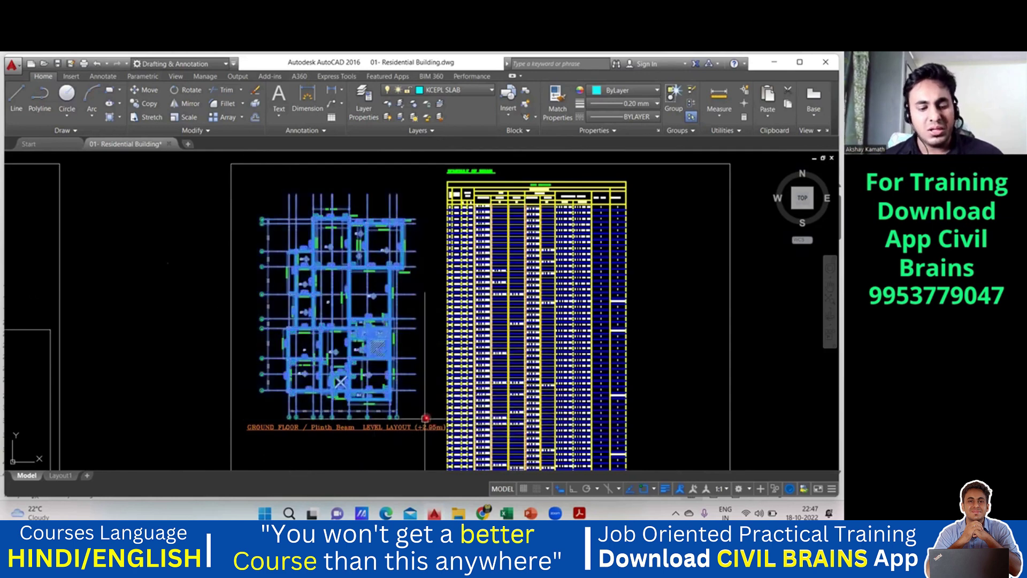
pyautogui.scroll(-6, 406, 323)
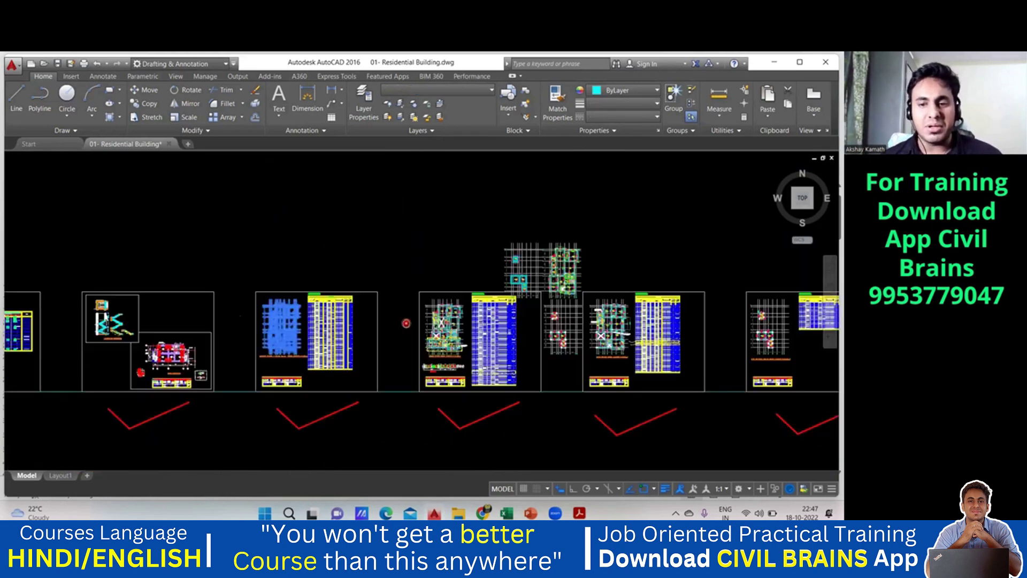
pyautogui.moveTo(406, 323); pyautogui.dragTo(306, 320, button='middle')
pyautogui.scroll(2, 487, 317)
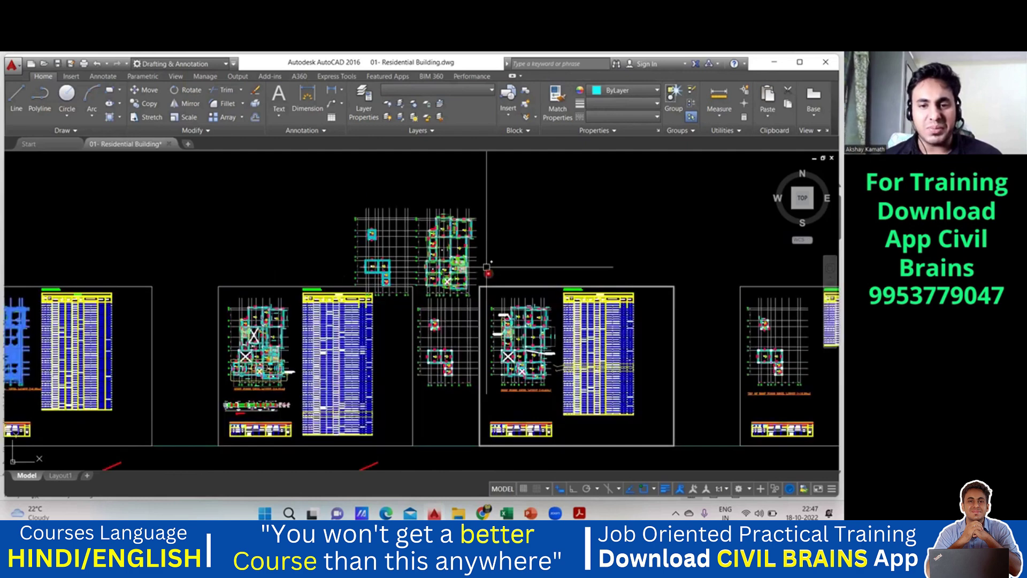
pyautogui.scroll(5, 487, 267)
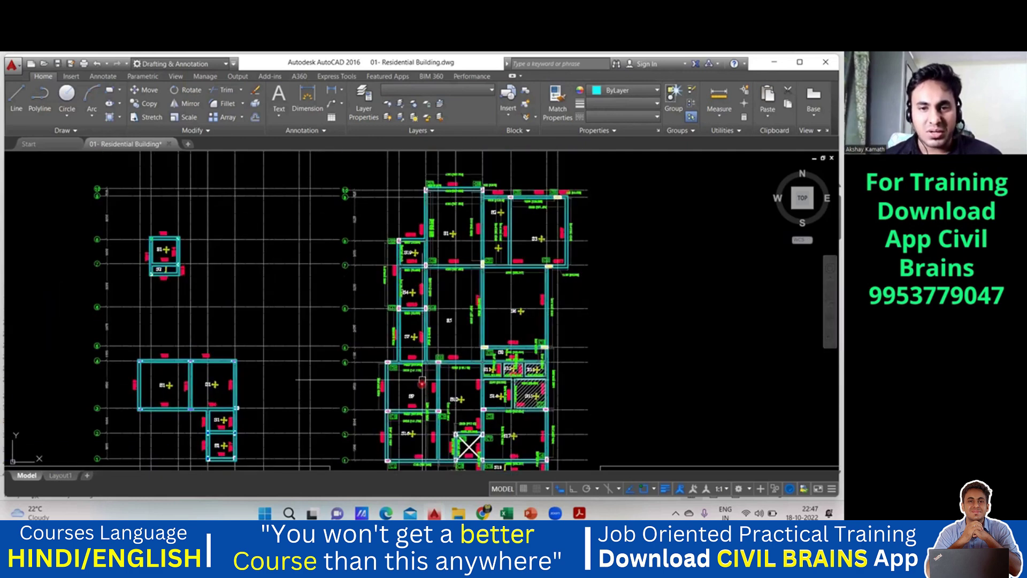
pyautogui.hotkey('ctrl', 'v')
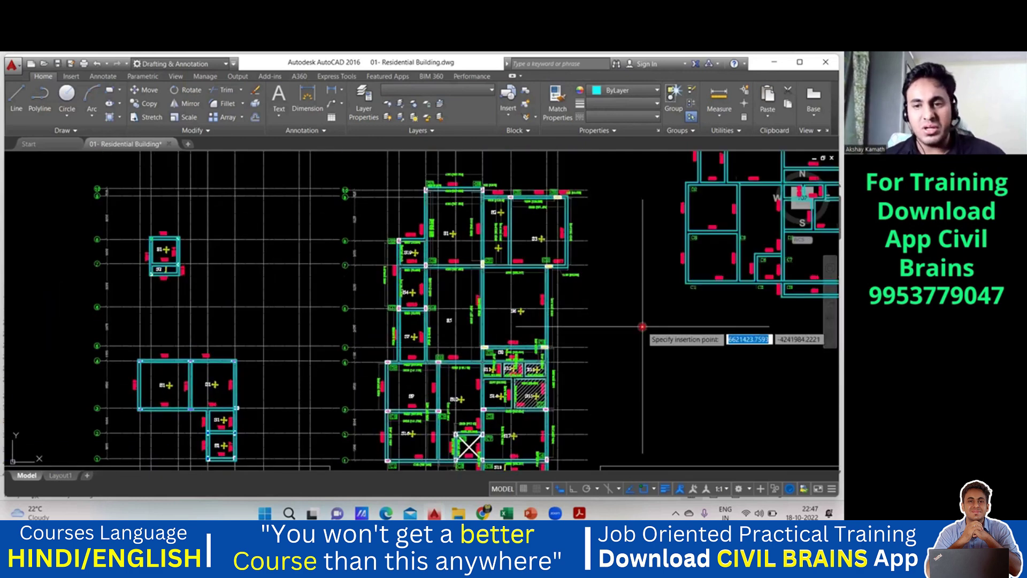
pyautogui.moveTo(648, 327); pyautogui.dragTo(629, 354, button='middle')
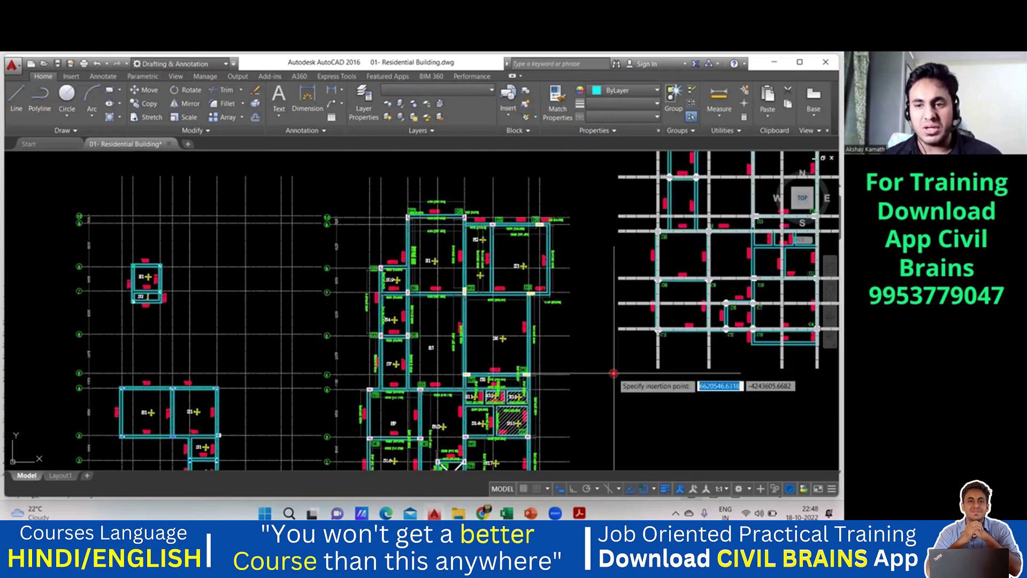
pyautogui.click(614, 373)
pyautogui.moveTo(557, 341); pyautogui.dragTo(616, 303, button='middle')
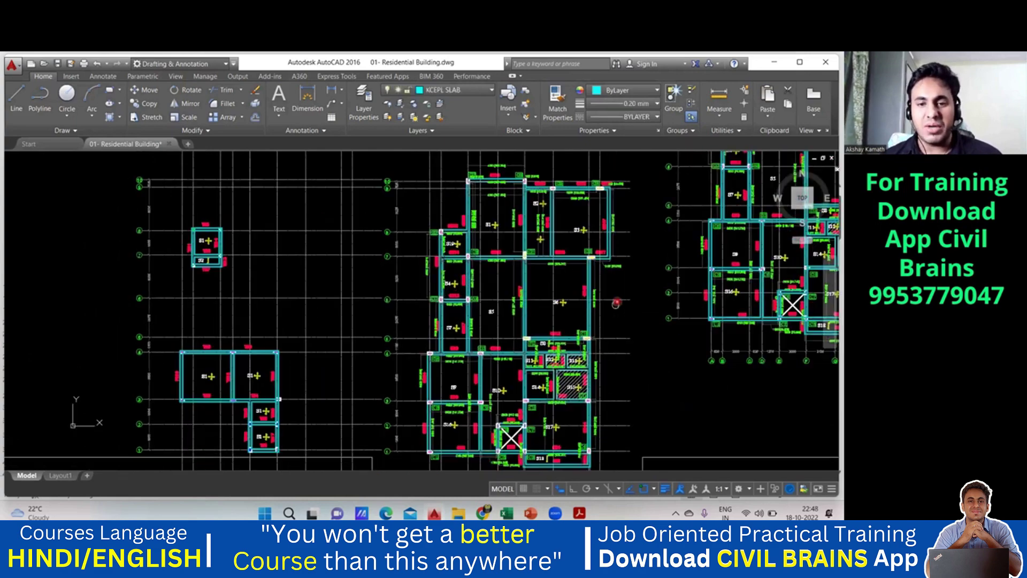
# Zoom into the copied plinth plan around the S1 slabs between grids 2 and 5
pyautogui.scroll(-2, 616, 303)
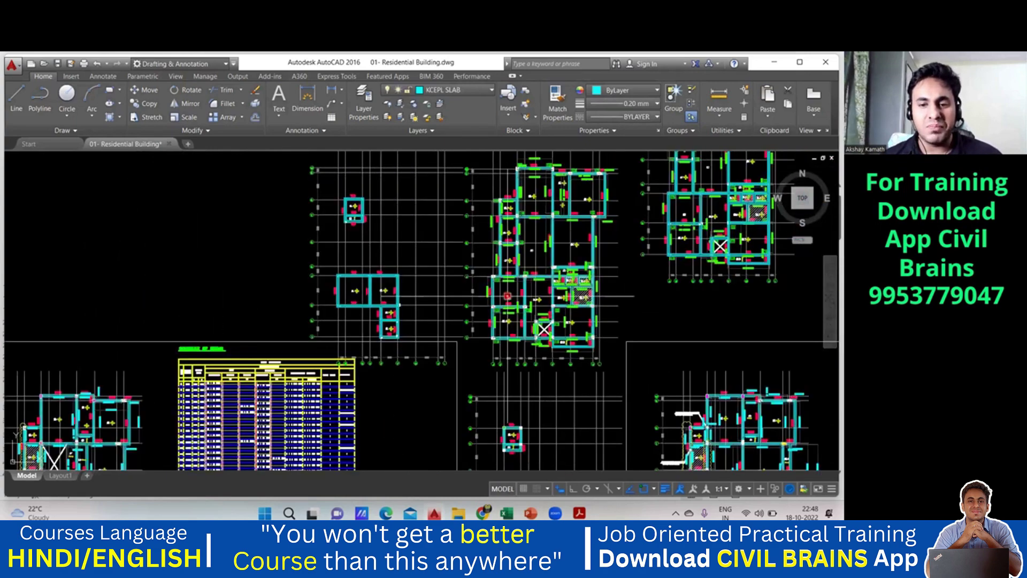
pyautogui.scroll(2, 546, 178)
pyautogui.moveTo(479, 370); pyautogui.dragTo(480, 376, button='middle')
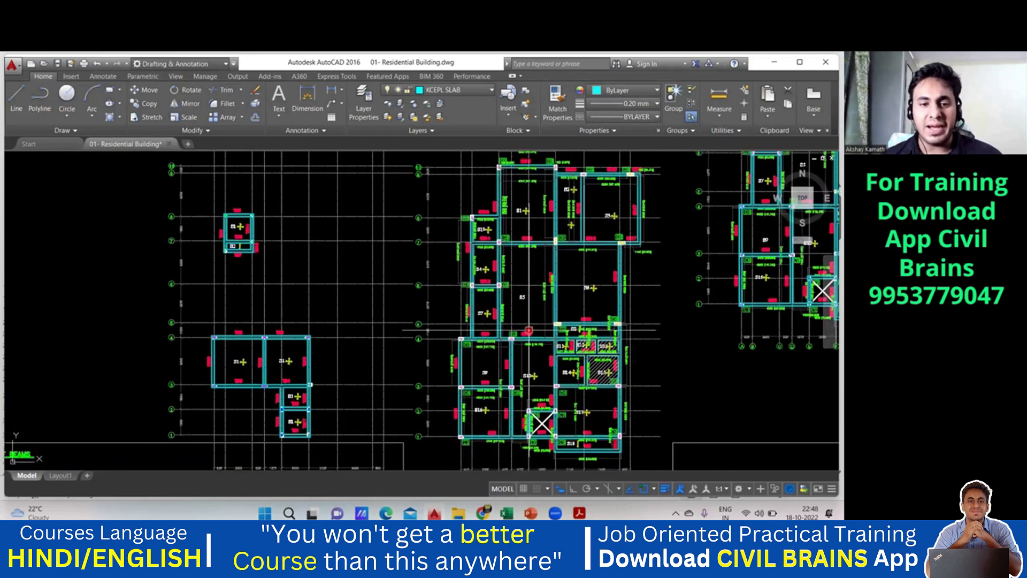
pyautogui.moveTo(528, 332); pyautogui.dragTo(523, 333, button='middle')
pyautogui.scroll(4, 424, 358)
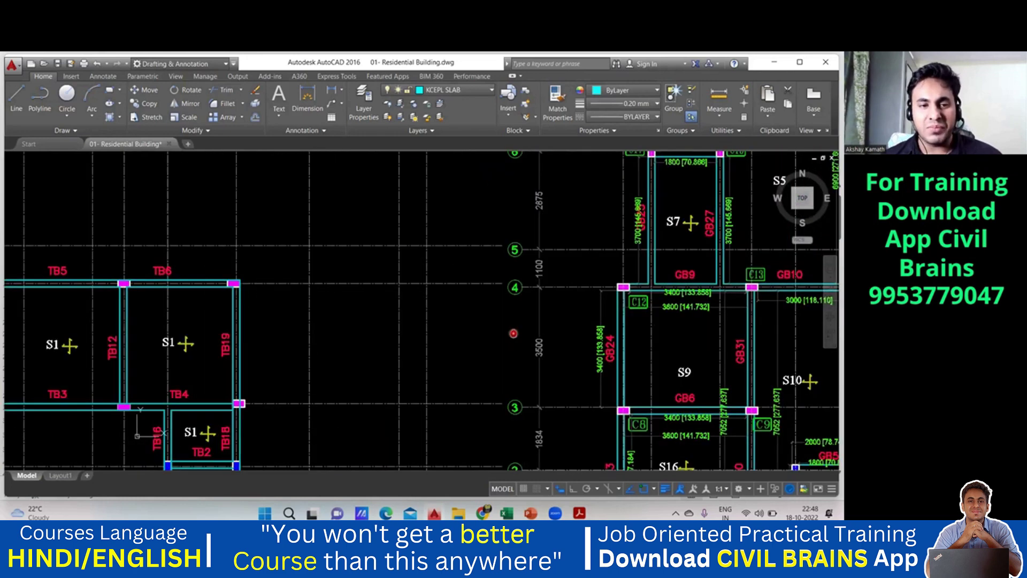
pyautogui.scroll(-2, 525, 308)
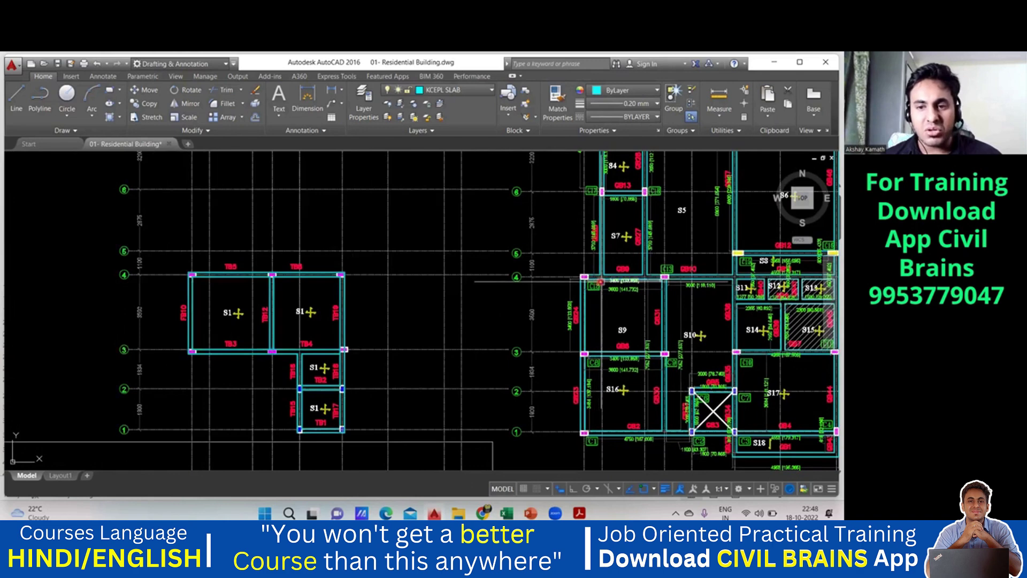
# Pan the right-hand plan and grid bubbles into view, then frame both floor plans again
pyautogui.moveTo(623, 285); pyautogui.dragTo(548, 262, button='middle')
pyautogui.moveTo(643, 298); pyautogui.dragTo(596, 293, button='middle')
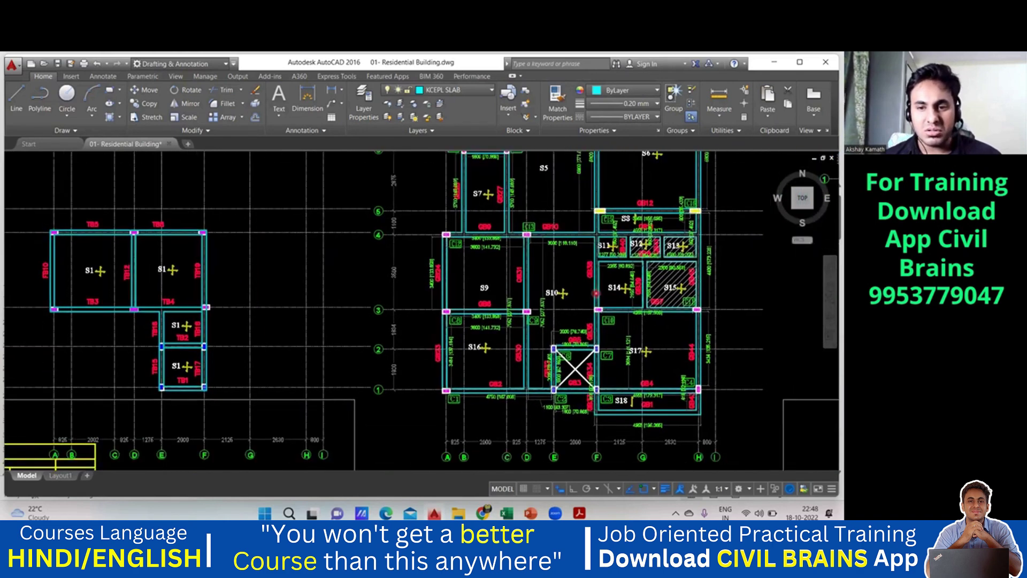
pyautogui.scroll(-2, 592, 336)
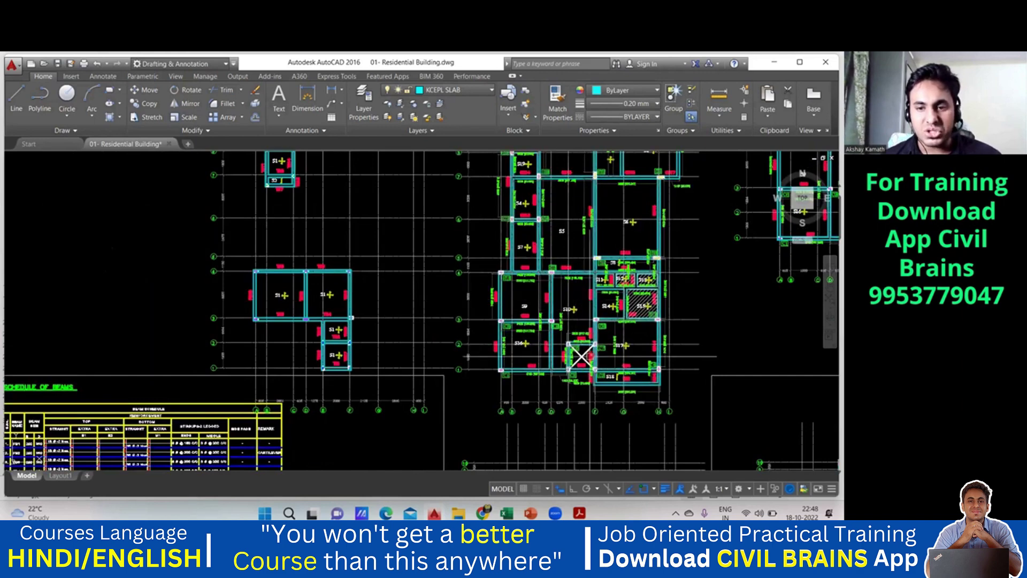
pyautogui.scroll(2, 581, 355)
pyautogui.moveTo(582, 358); pyautogui.dragTo(602, 363, button='middle')
pyautogui.moveTo(353, 292)
pyautogui.mouseDown(button='middle')
pyautogui.moveTo(385, 304)
pyautogui.moveTo(412, 338)
pyautogui.mouseUp(button='middle')
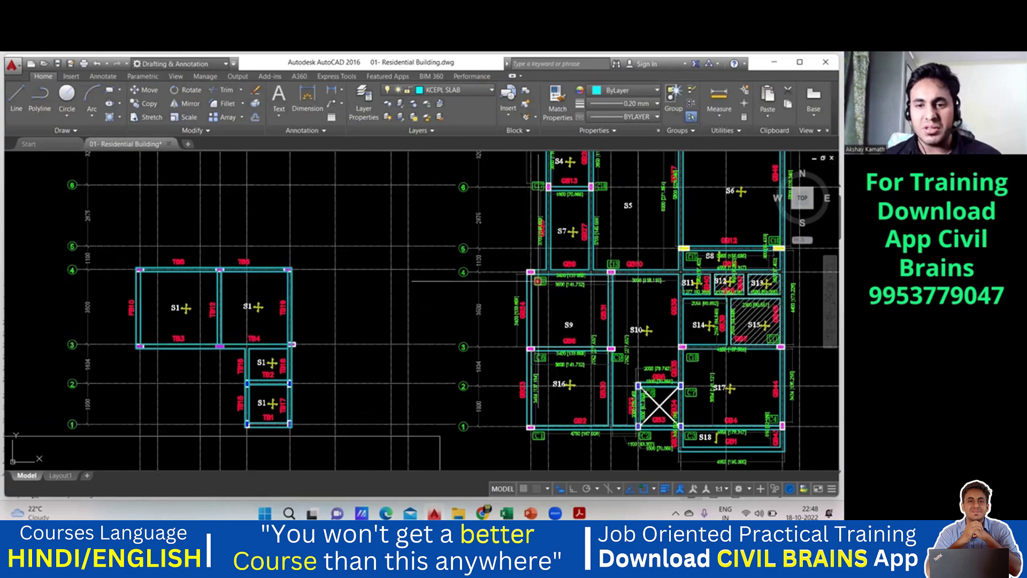
pyautogui.scroll(2, 112, 270)
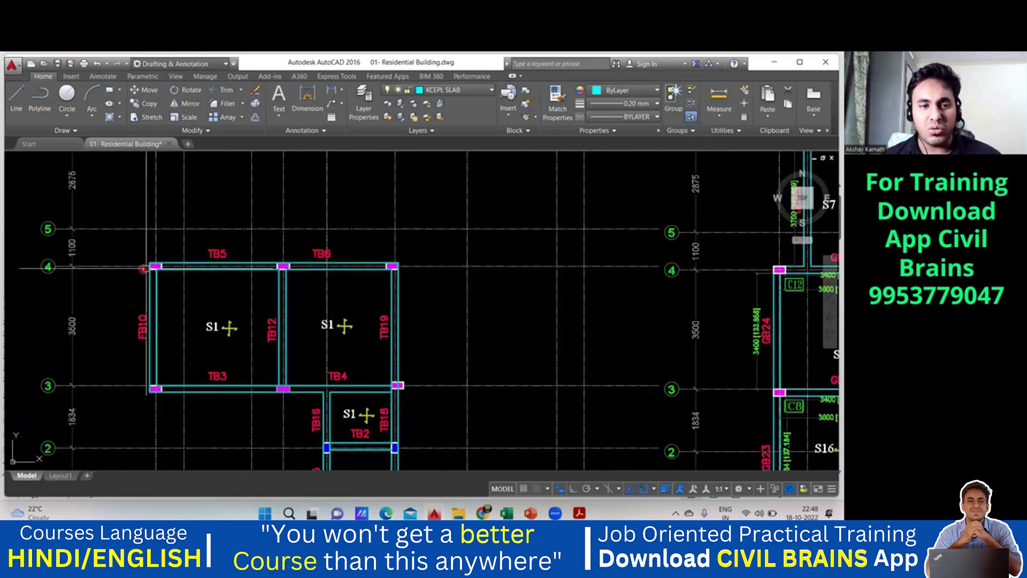
# Zoom in on the GB beams around slabs S9–S15 near grid 4, then show both plans and the schedule
pyautogui.scroll(-2, 164, 266)
pyautogui.scroll(5, 545, 276)
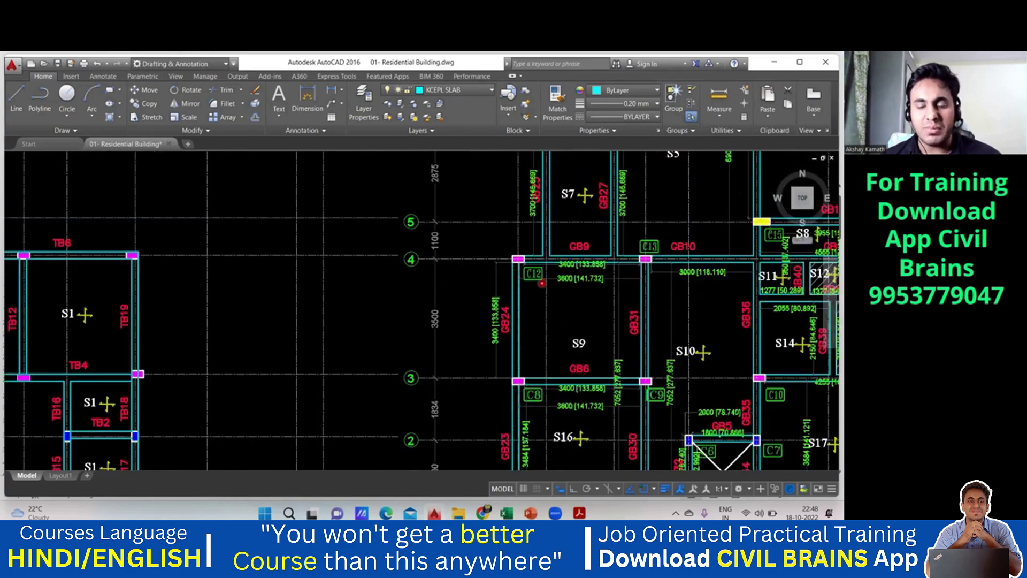
pyautogui.scroll(-2, 545, 276)
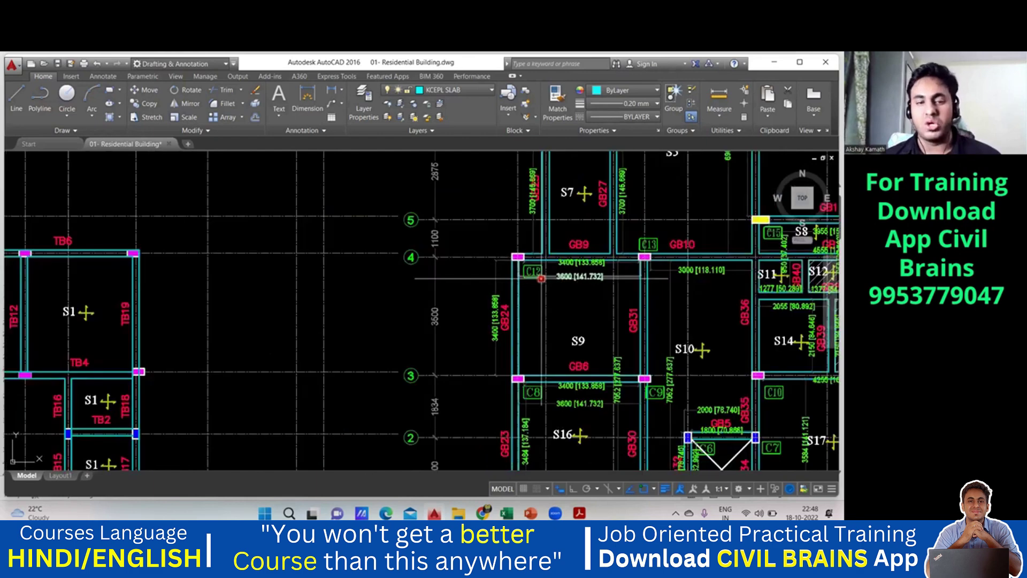
pyautogui.scroll(1, 297, 307)
pyautogui.scroll(-2, 296, 307)
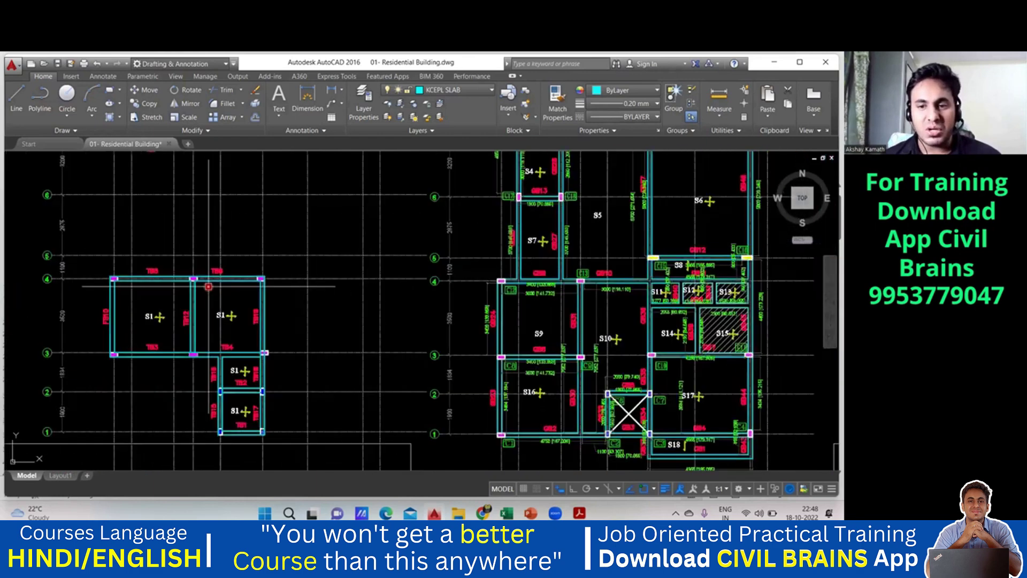
pyautogui.moveTo(174, 288); pyautogui.dragTo(144, 282, button='middle')
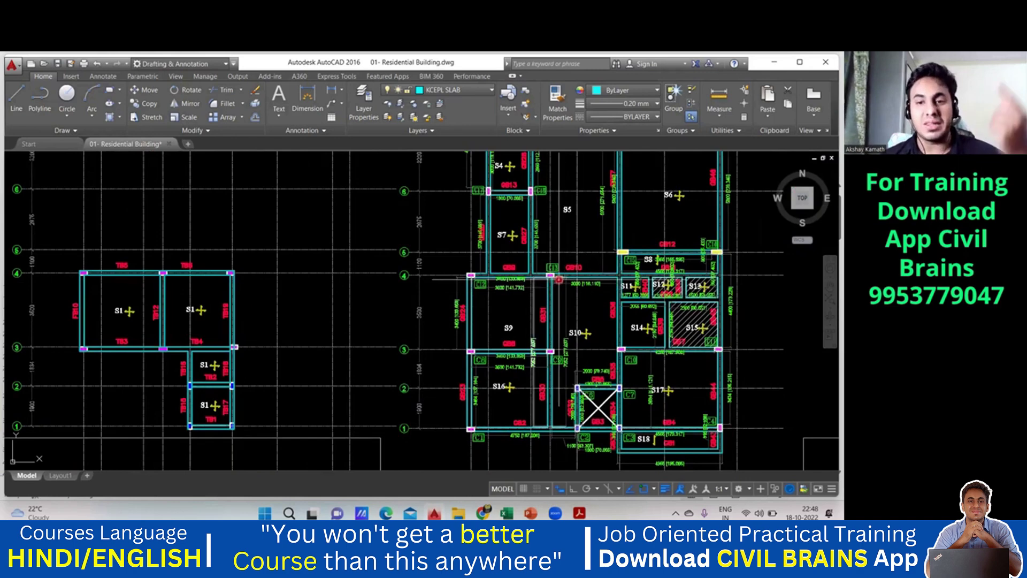
pyautogui.scroll(2, 560, 281)
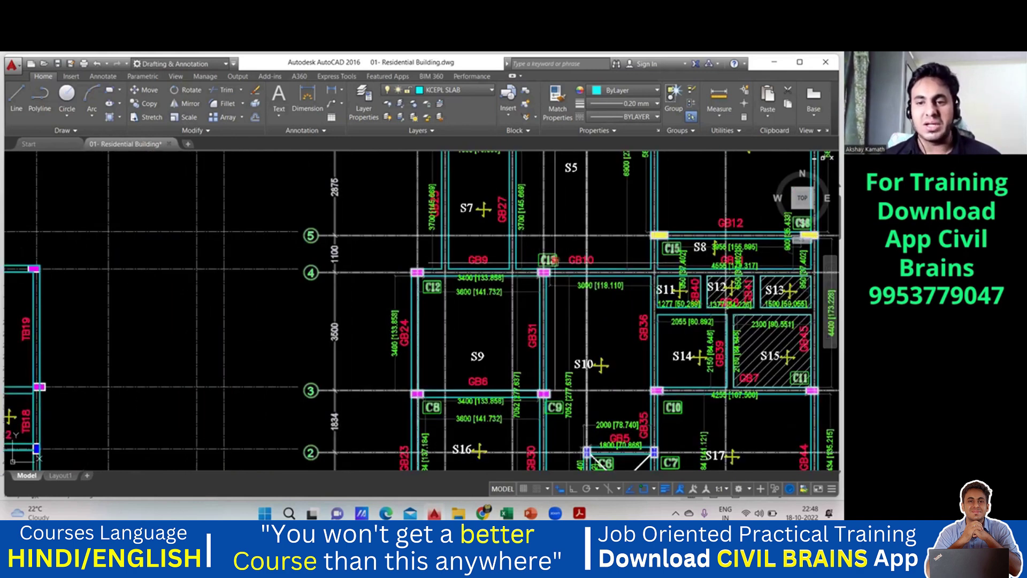
pyautogui.scroll(-2, 555, 269)
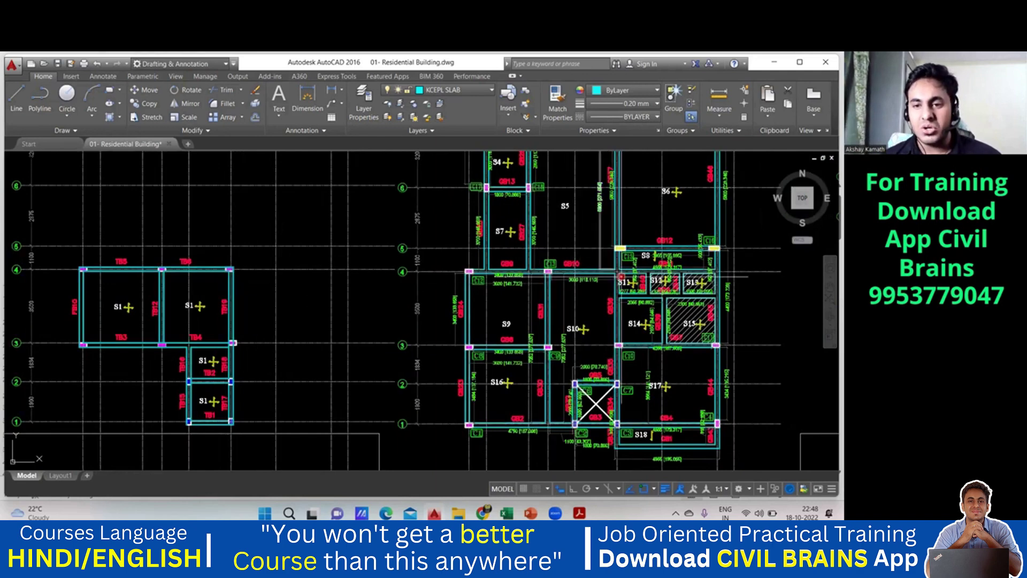
pyautogui.scroll(-2, 614, 279)
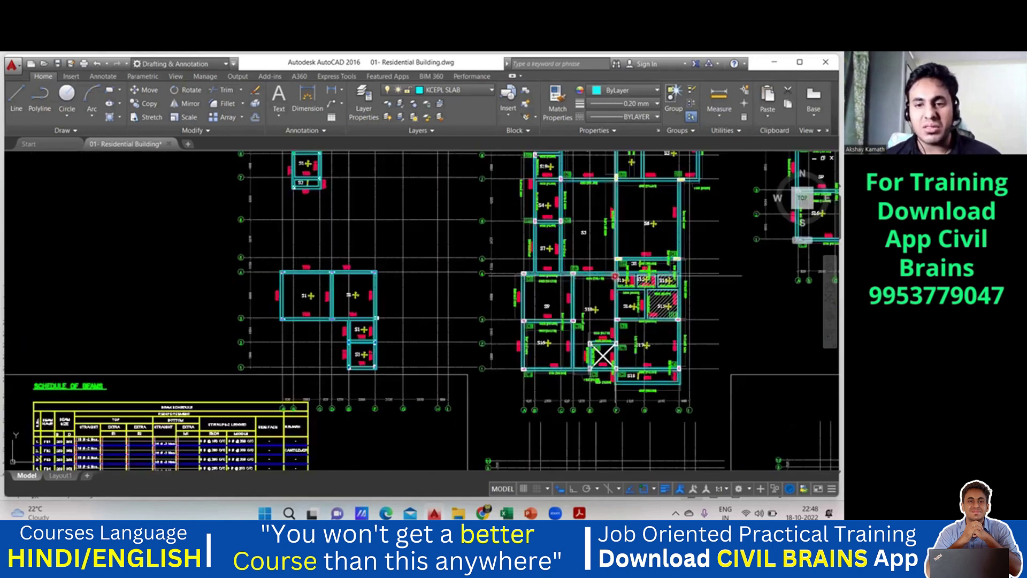
pyautogui.moveTo(614, 278)
pyautogui.mouseDown(button='middle')
pyautogui.moveTo(522, 276)
pyautogui.moveTo(423, 232)
pyautogui.mouseUp(button='middle')
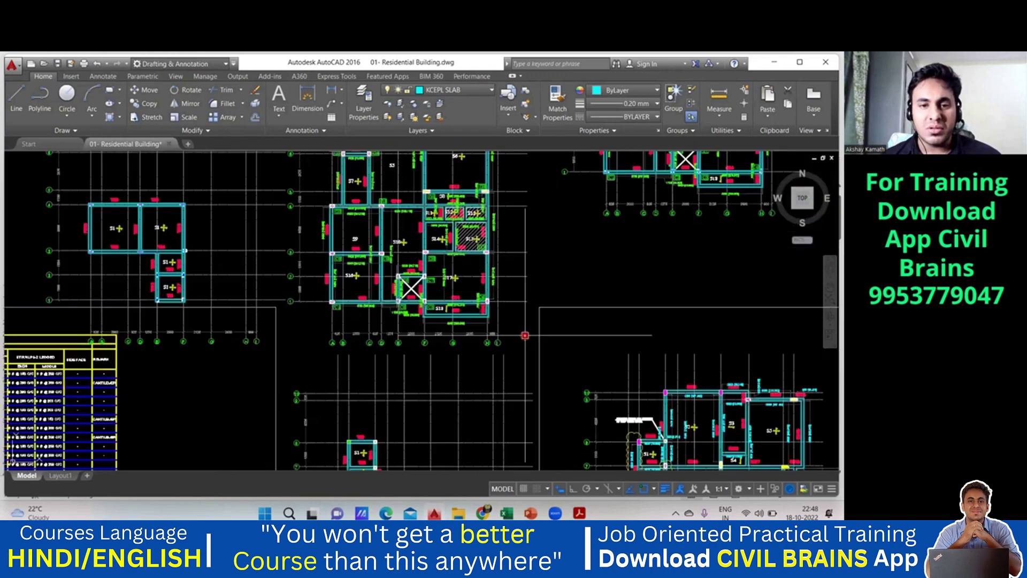
pyautogui.moveTo(525, 336)
pyautogui.mouseDown(button='middle')
pyautogui.moveTo(442, 304)
pyautogui.moveTo(349, 231)
pyautogui.mouseUp(button='middle')
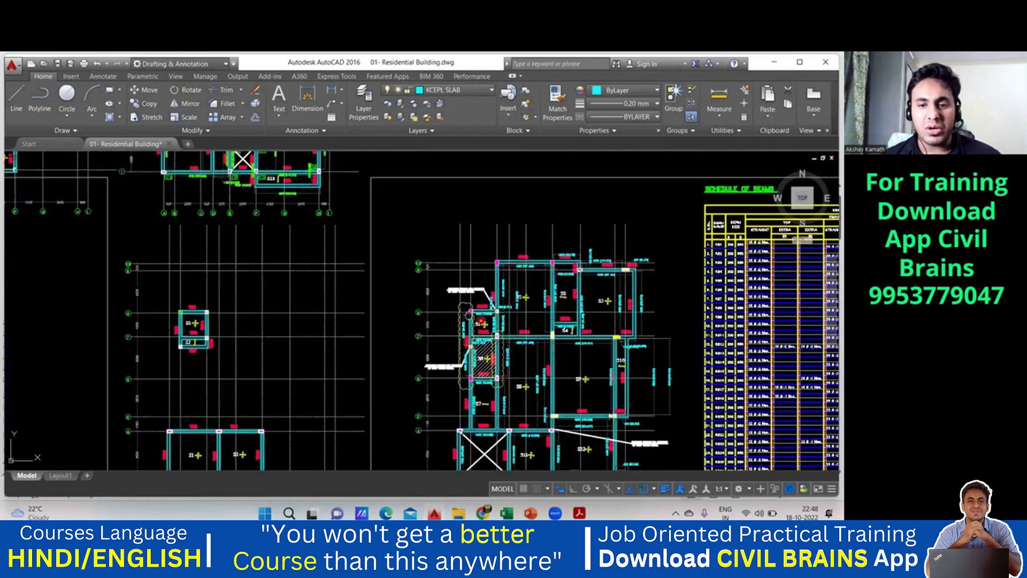
pyautogui.moveTo(525, 387)
pyautogui.mouseDown(button='middle')
pyautogui.moveTo(501, 359)
pyautogui.moveTo(486, 265)
pyautogui.mouseUp(button='middle')
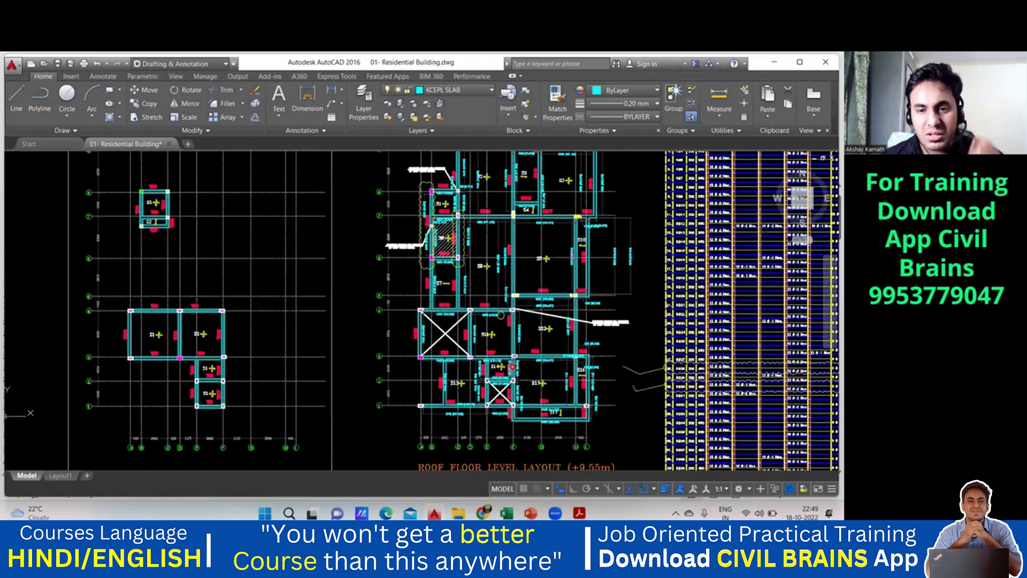
pyautogui.scroll(2, 512, 366)
pyautogui.scroll(2, 506, 293)
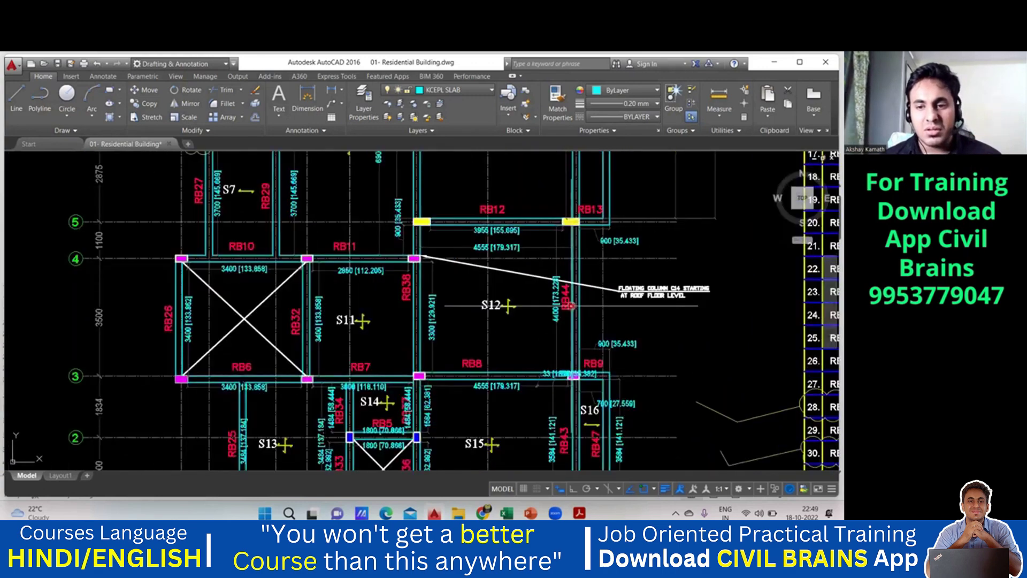
pyautogui.scroll(2, 653, 301)
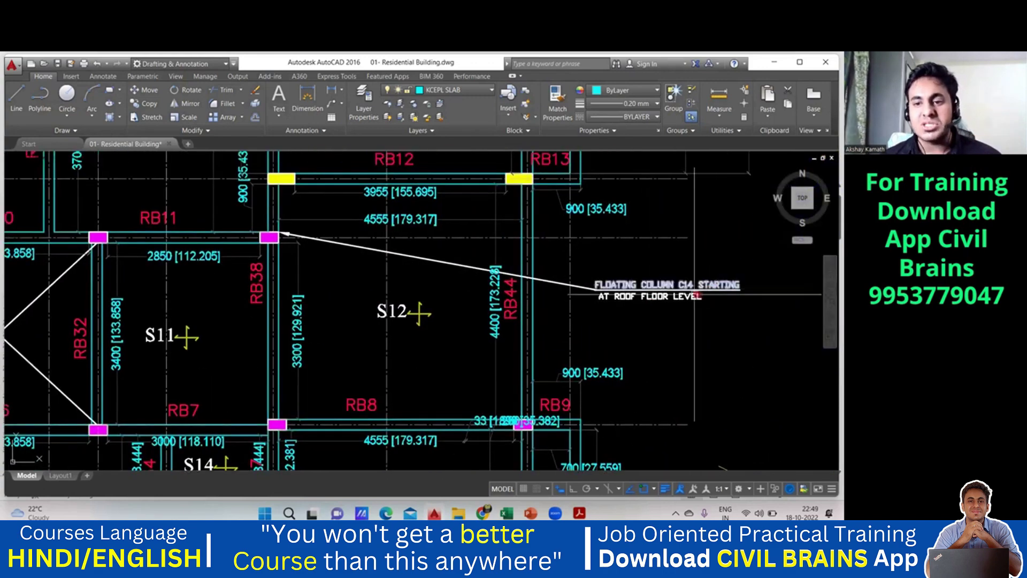
pyautogui.moveTo(467, 273); pyautogui.dragTo(621, 317, button='middle')
pyautogui.scroll(-2, 424, 282)
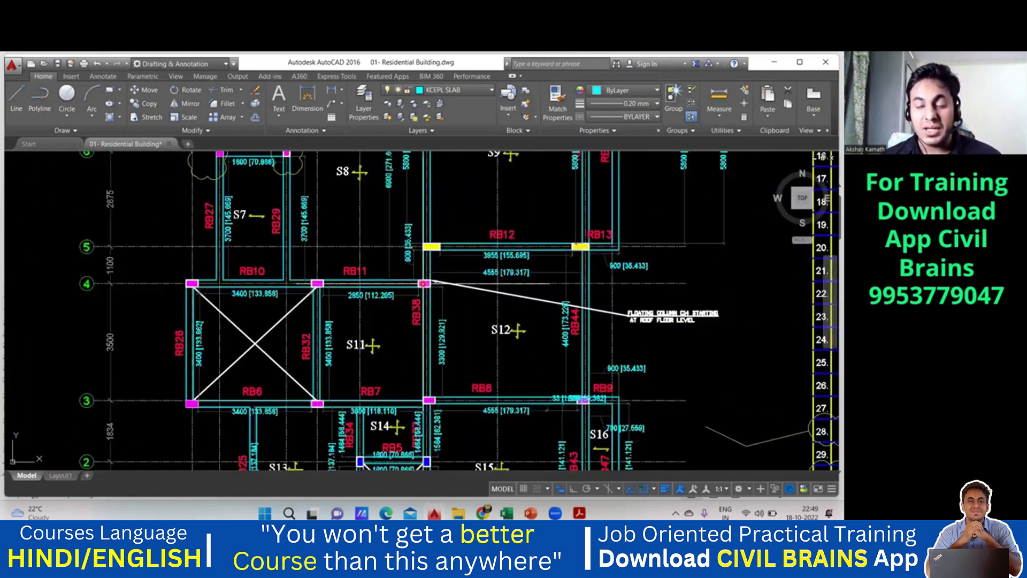
pyautogui.moveTo(424, 282)
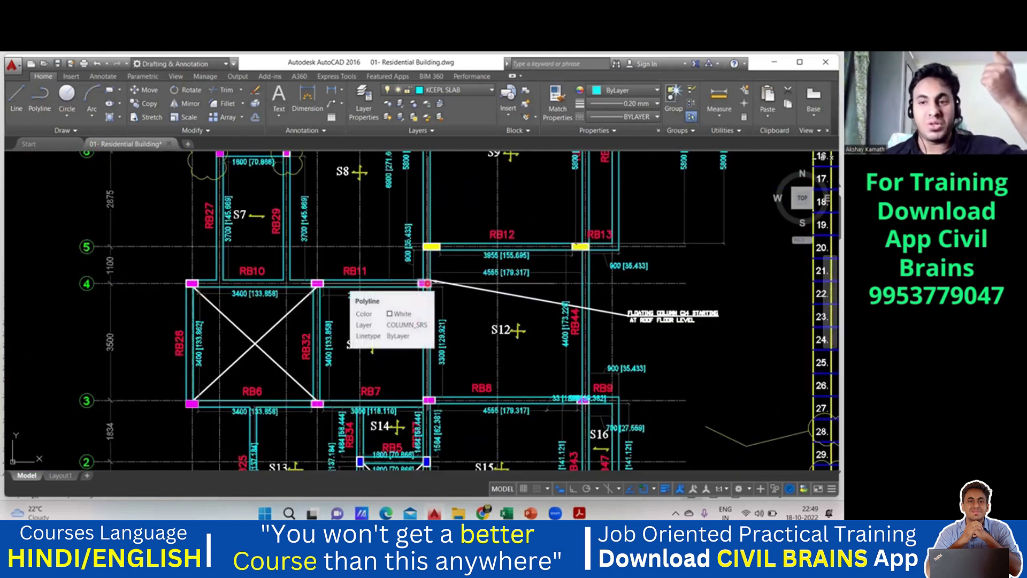
pyautogui.scroll(-2, 425, 282)
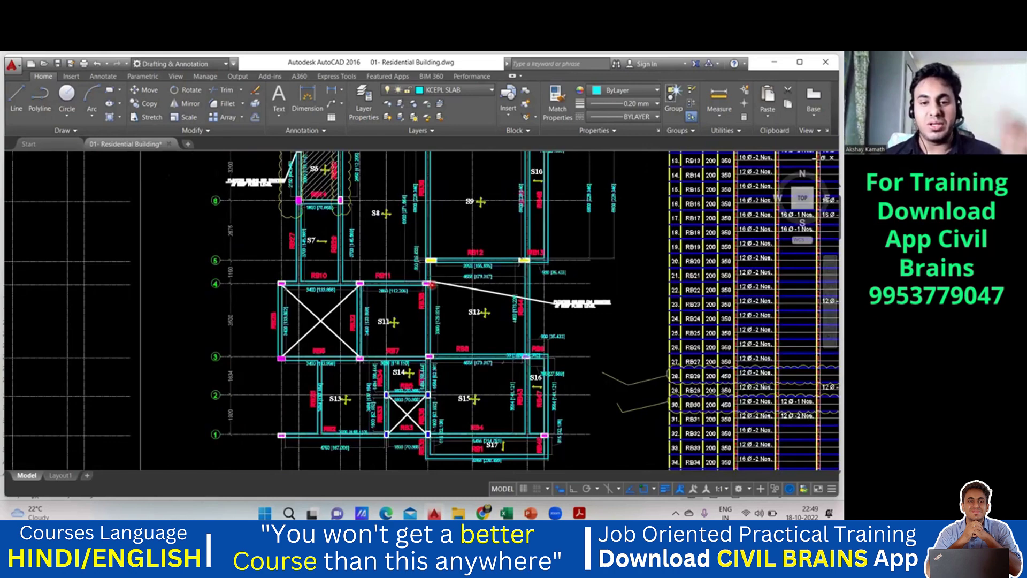
pyautogui.scroll(-3, 432, 284)
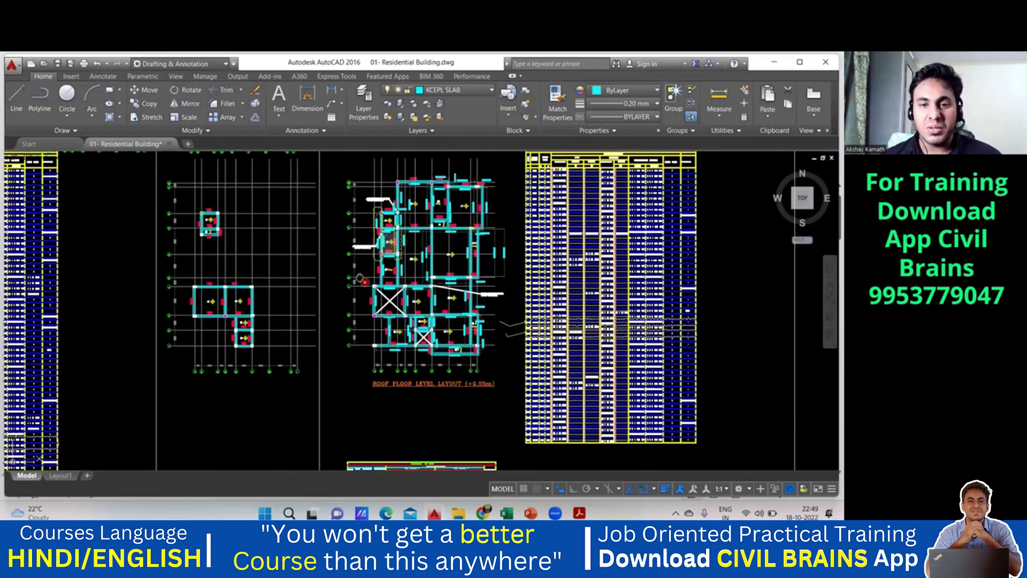
pyautogui.moveTo(365, 282); pyautogui.dragTo(477, 332, button='middle')
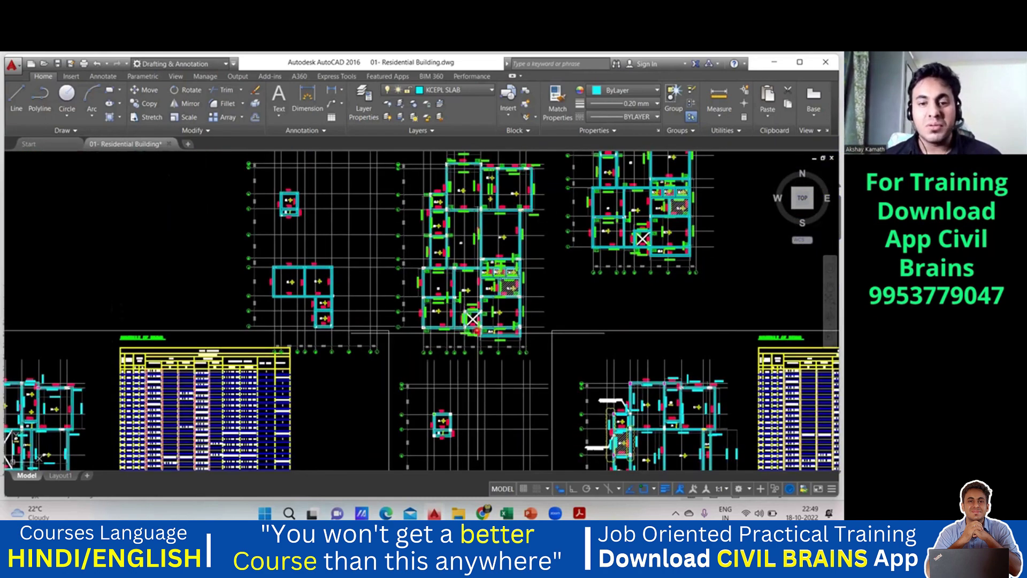
pyautogui.moveTo(458, 275); pyautogui.dragTo(441, 274, button='middle')
pyautogui.scroll(4, 441, 274)
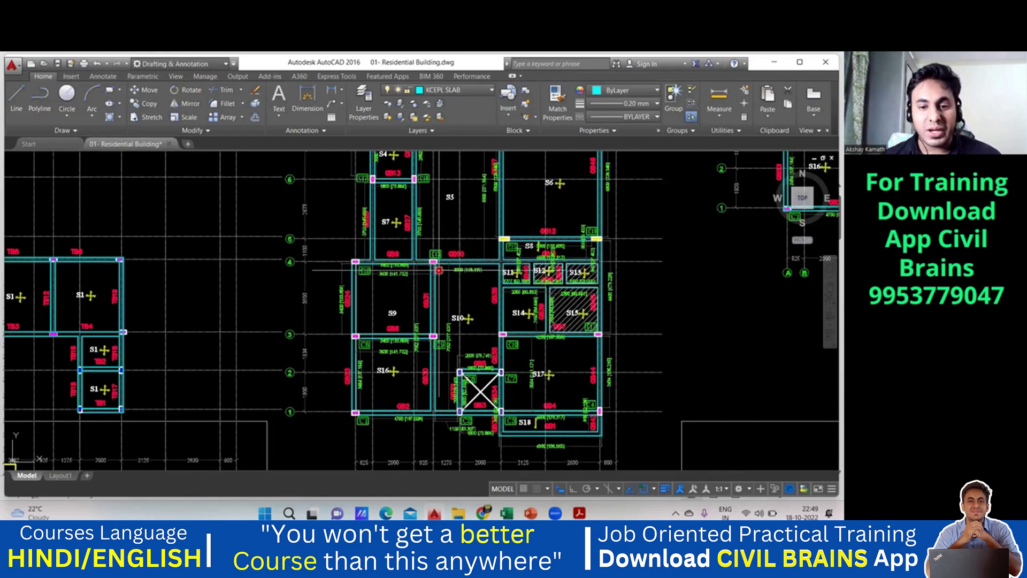
pyautogui.moveTo(439, 270); pyautogui.dragTo(451, 340, button='middle')
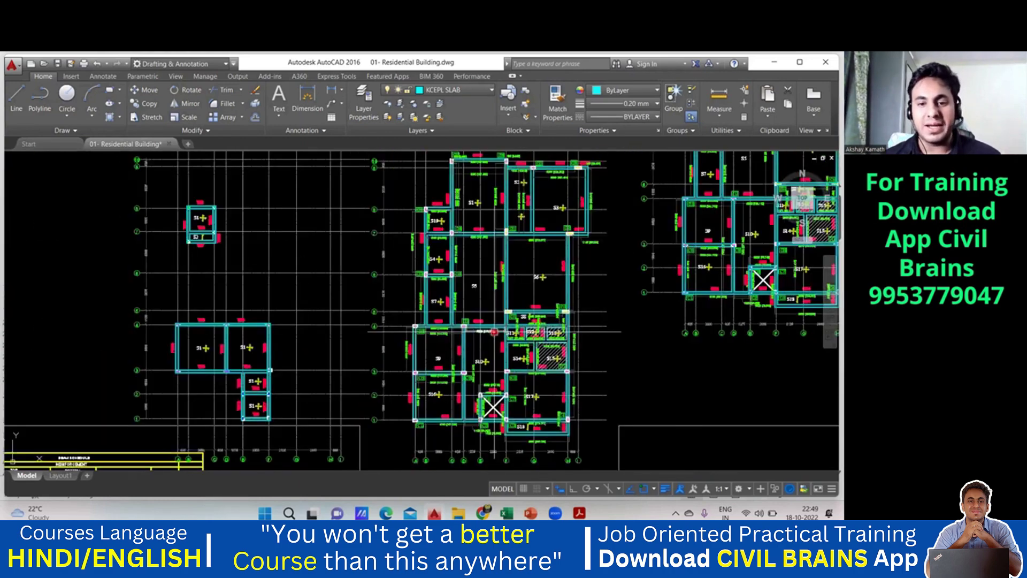
pyautogui.scroll(4, 495, 331)
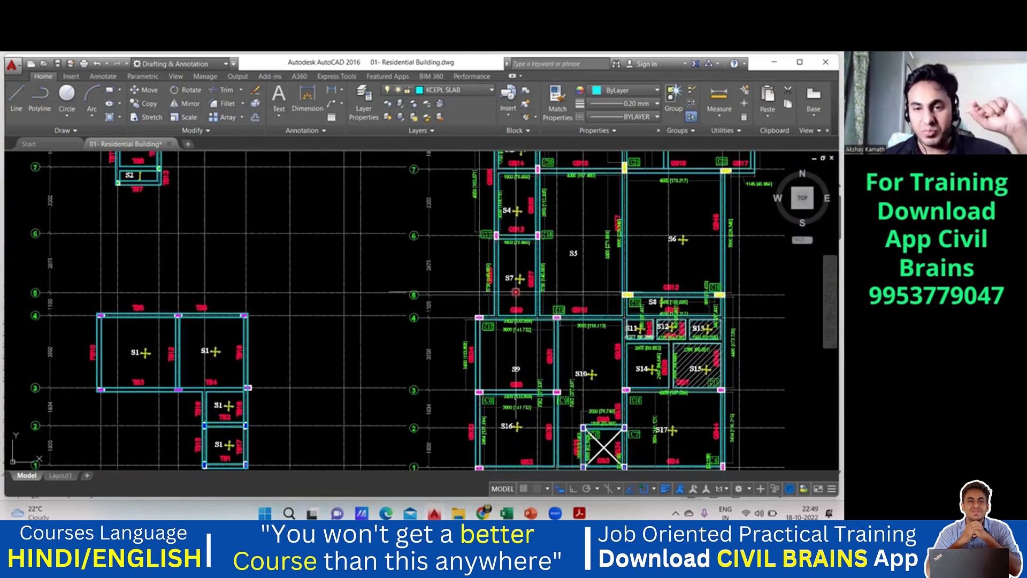
pyautogui.scroll(-3, 639, 348)
pyautogui.scroll(-2, 632, 329)
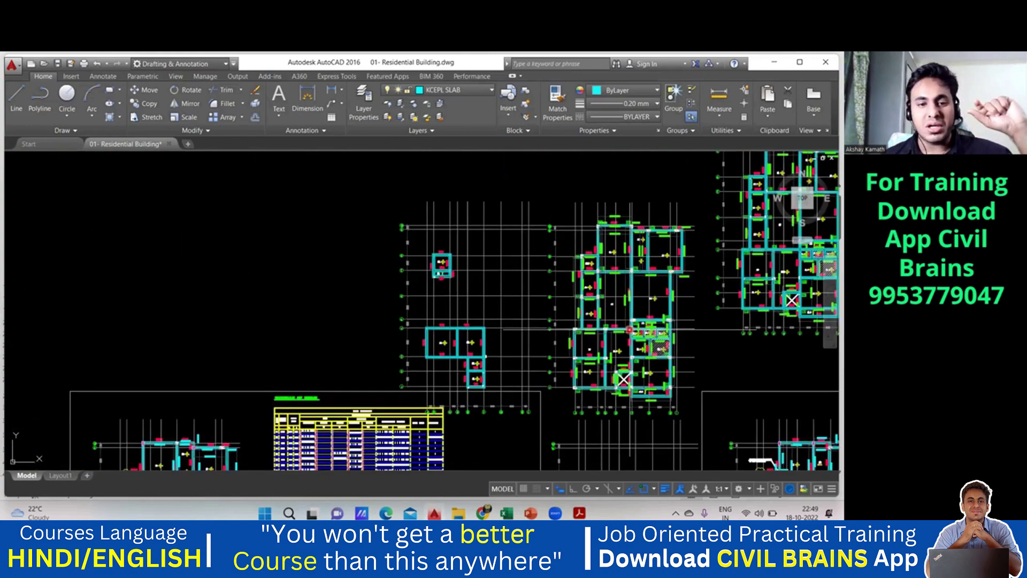
pyautogui.scroll(-4, 630, 329)
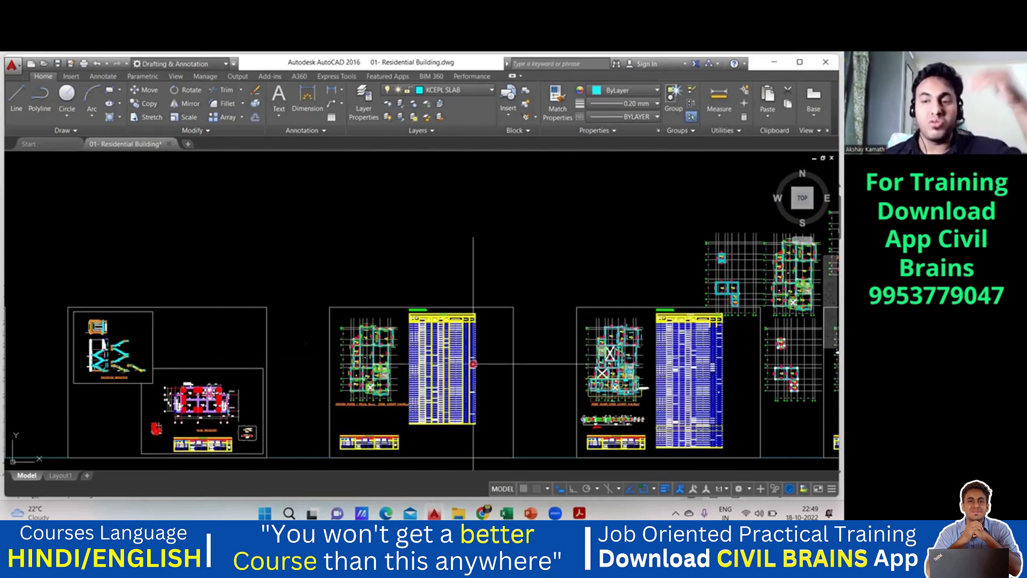
pyautogui.moveTo(564, 374); pyautogui.dragTo(353, 369, button='middle')
pyautogui.scroll(10, 570, 280)
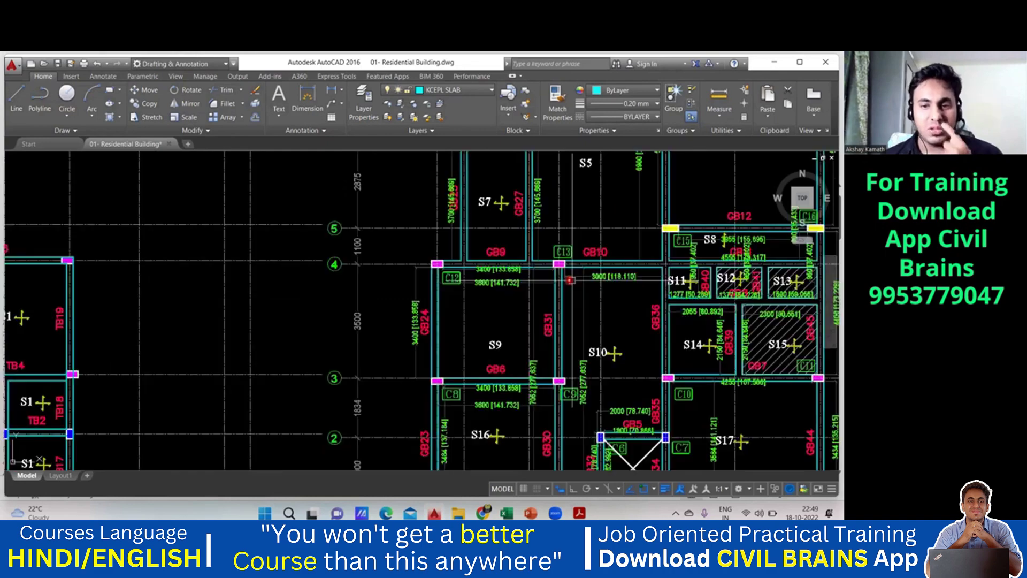
pyautogui.scroll(-3, 657, 280)
pyautogui.scroll(-2, 656, 280)
pyautogui.moveTo(656, 280); pyautogui.dragTo(437, 246, button='middle')
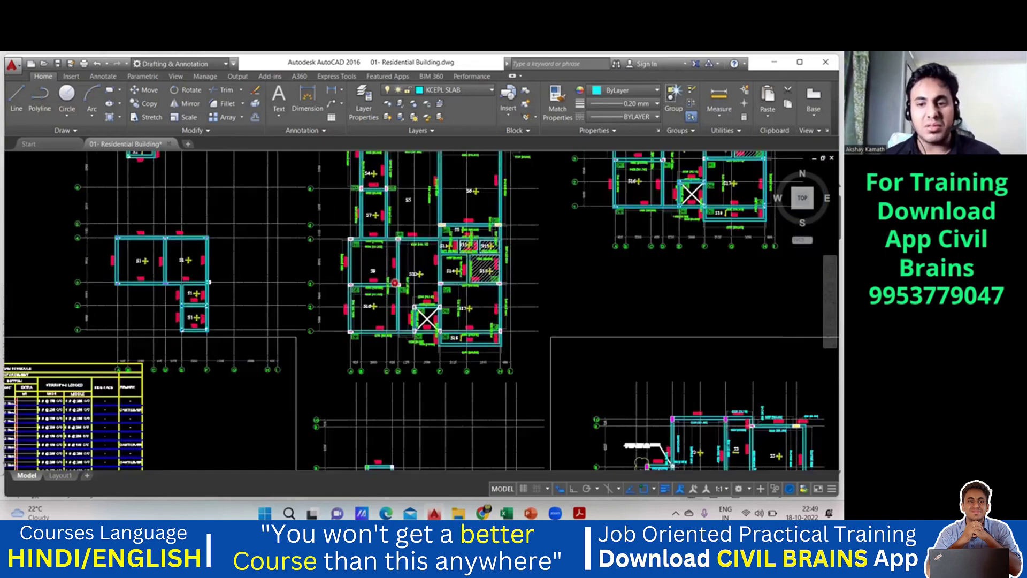
pyautogui.moveTo(666, 336); pyautogui.dragTo(427, 203, button='middle')
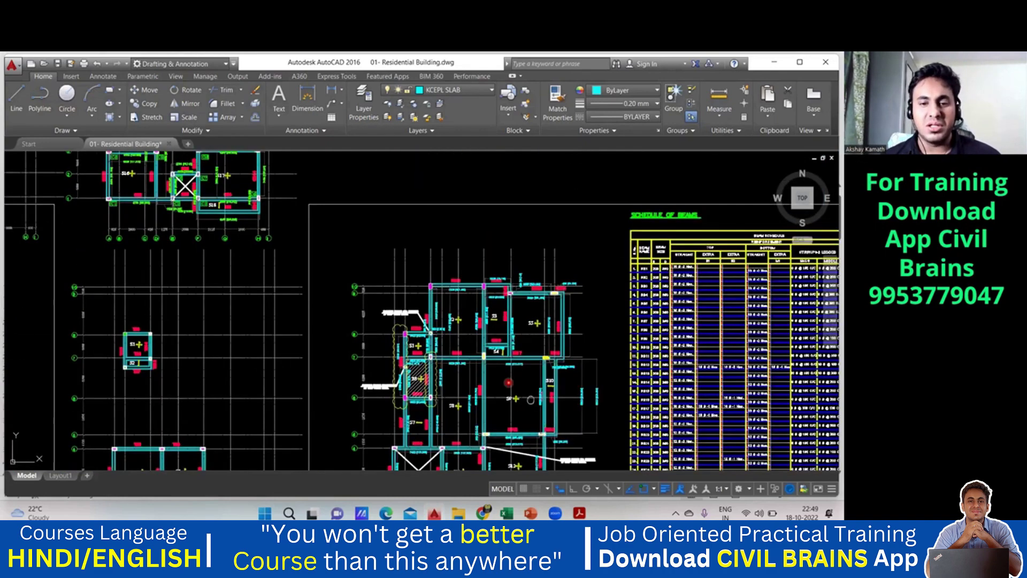
pyautogui.moveTo(531, 399); pyautogui.dragTo(472, 340, button='middle')
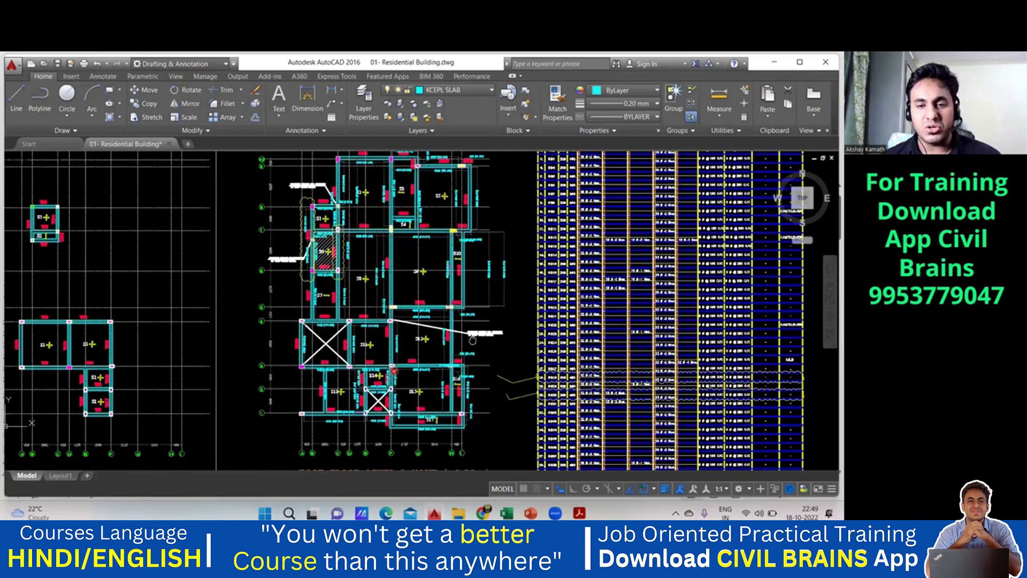
pyautogui.scroll(4, 394, 371)
pyautogui.scroll(-2, 465, 333)
pyautogui.moveTo(481, 333); pyautogui.dragTo(428, 333, button='middle')
pyautogui.scroll(2, 649, 353)
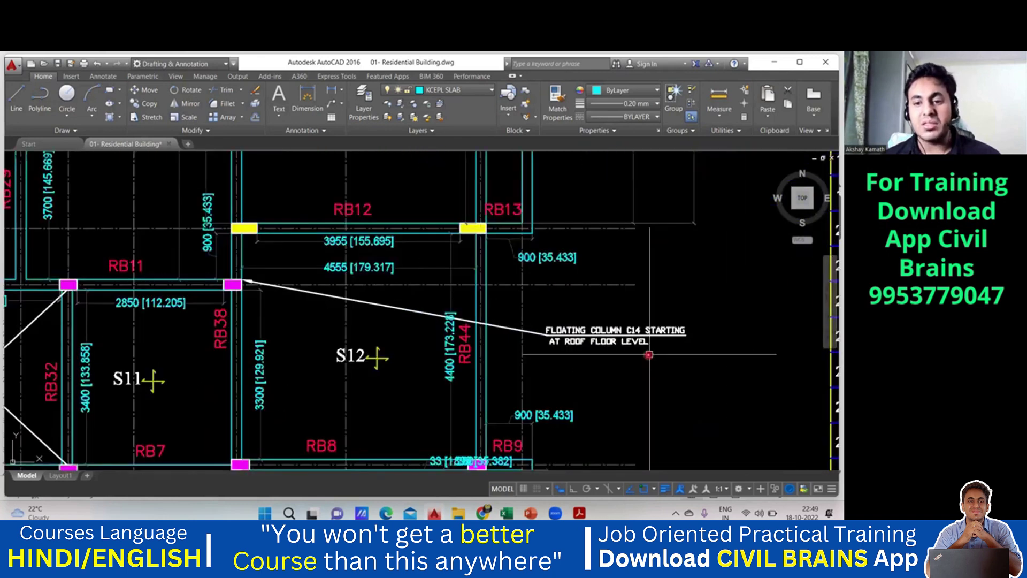
pyautogui.moveTo(649, 353); pyautogui.dragTo(611, 366, button='middle')
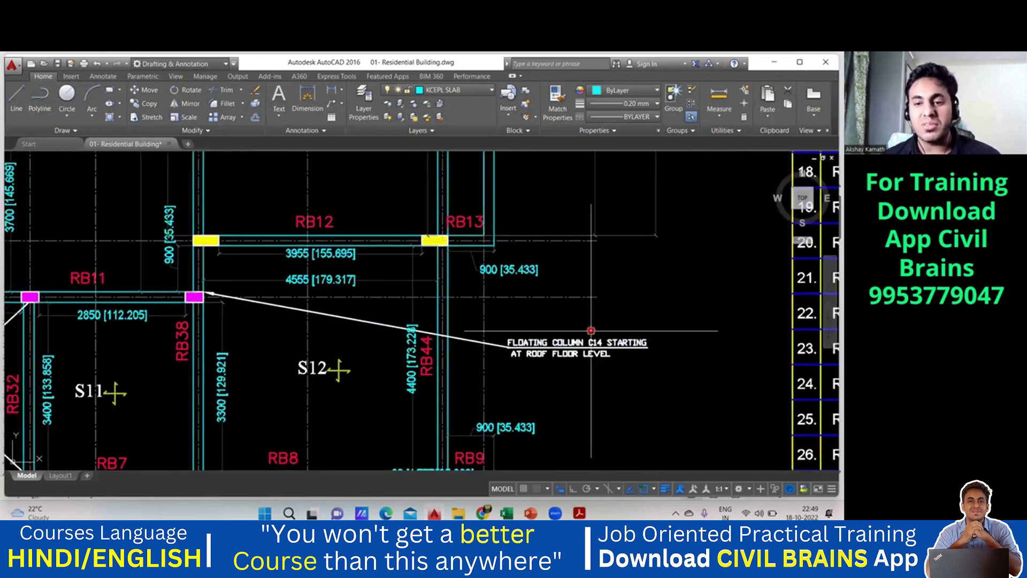
pyautogui.scroll(-2, 607, 351)
pyautogui.scroll(-5, 314, 303)
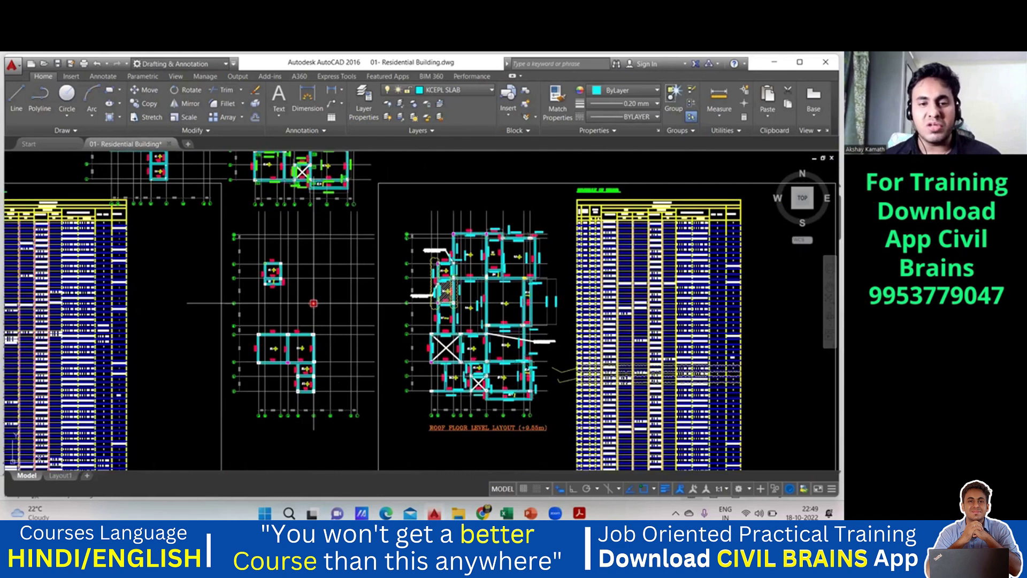
pyautogui.moveTo(100, 239); pyautogui.dragTo(544, 426, button='middle')
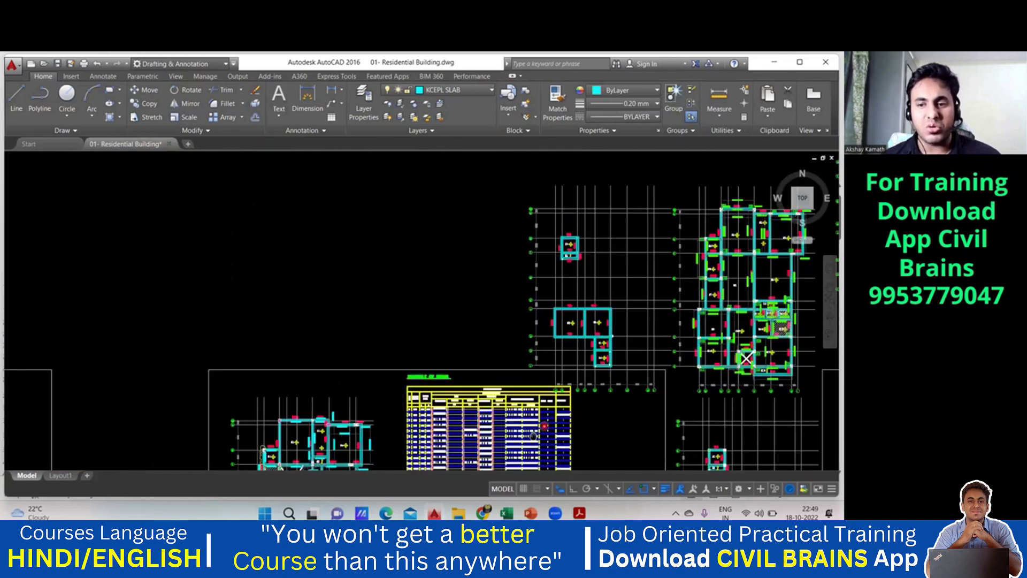
# Centre the view near slab S9 and pan across the ground beam plan
pyautogui.scroll(4, 426, 370)
pyautogui.moveTo(427, 370); pyautogui.dragTo(323, 381, button='middle')
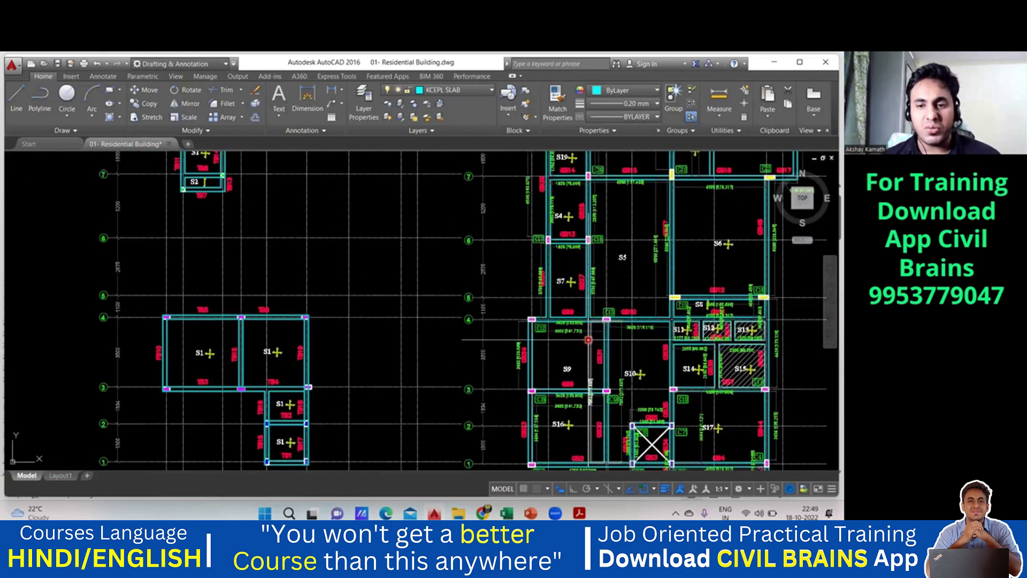
pyautogui.scroll(3, 589, 340)
pyautogui.scroll(-1, 607, 255)
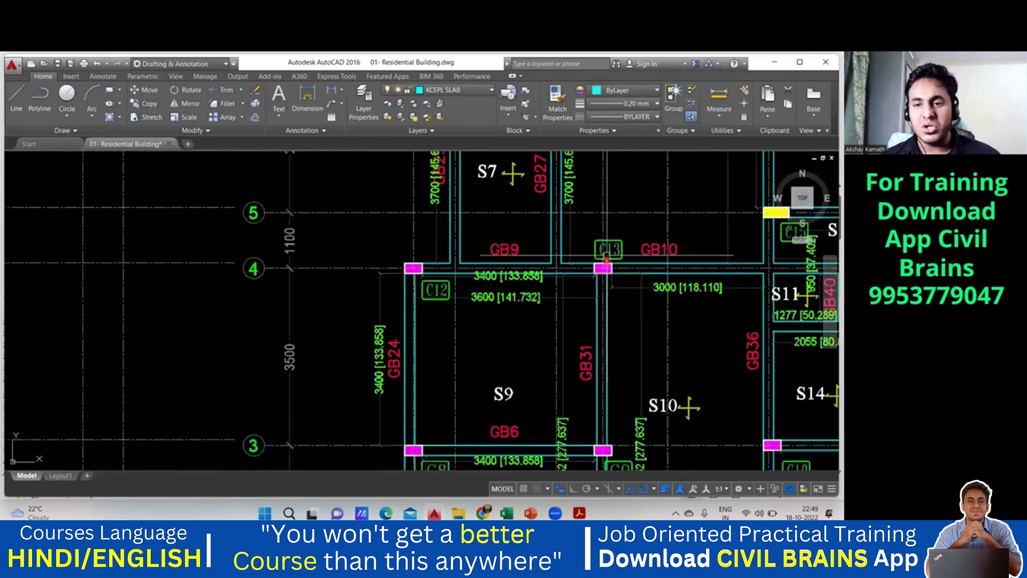
pyautogui.moveTo(606, 261); pyautogui.dragTo(546, 267, button='middle')
pyautogui.scroll(-4, 717, 274)
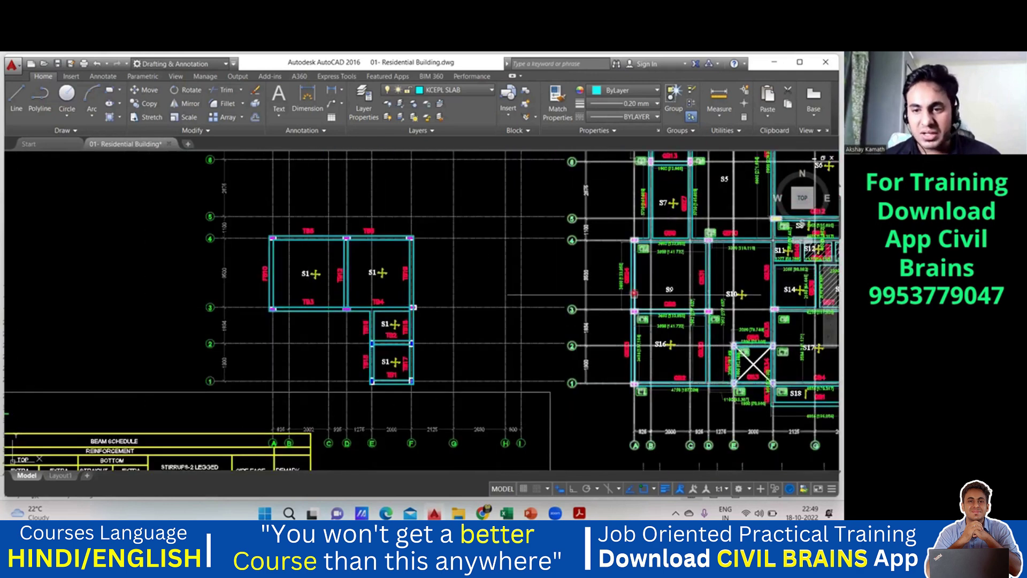
pyautogui.scroll(2, 634, 312)
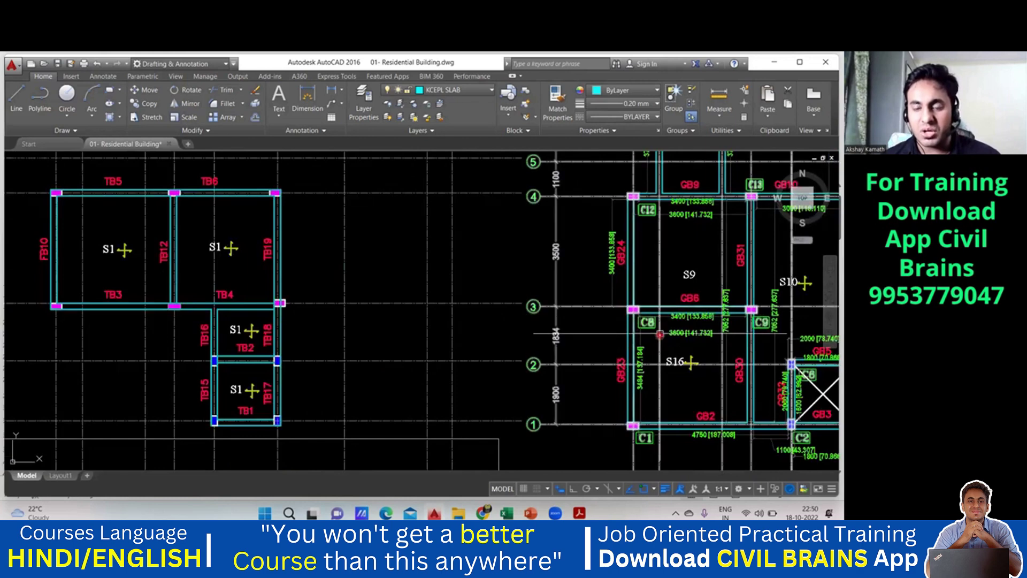
pyautogui.moveTo(713, 338); pyautogui.dragTo(687, 340, button='middle')
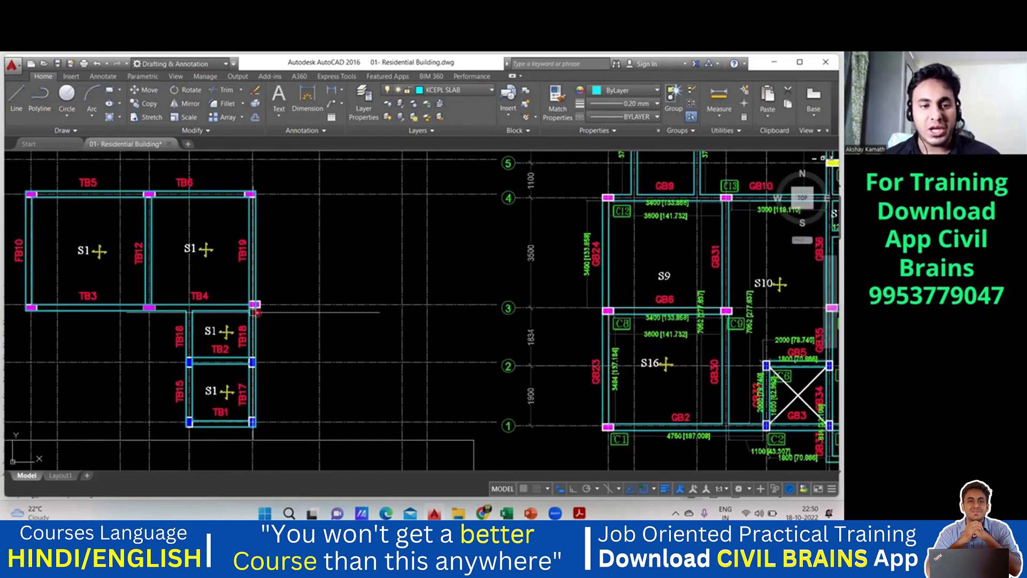
pyautogui.moveTo(413, 327); pyautogui.dragTo(370, 329, button='middle')
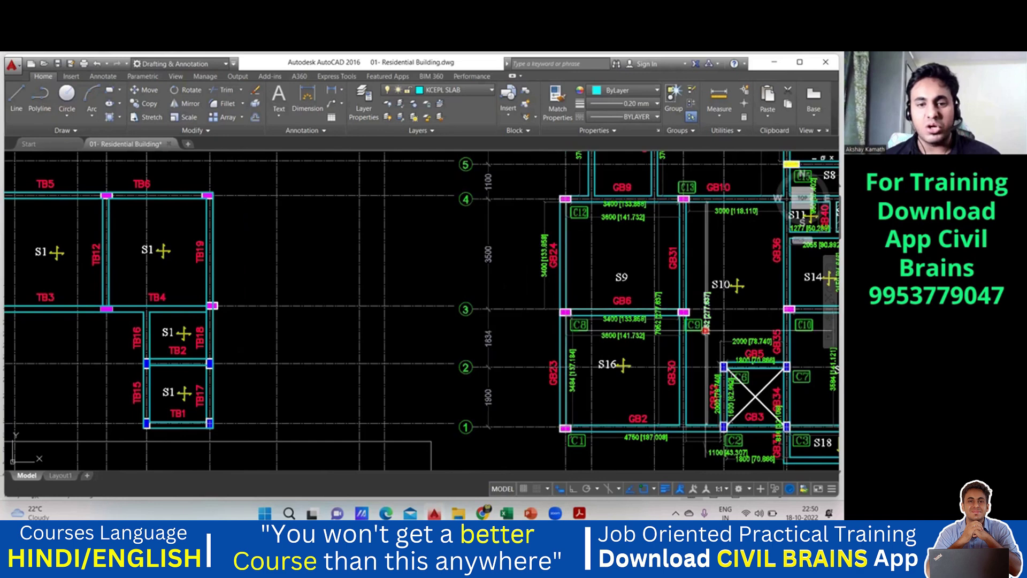
# Reveal the grid dimensions and right side of the ground beam plan, then pan up to grids 5–8
pyautogui.moveTo(715, 341); pyautogui.dragTo(661, 347, button='middle')
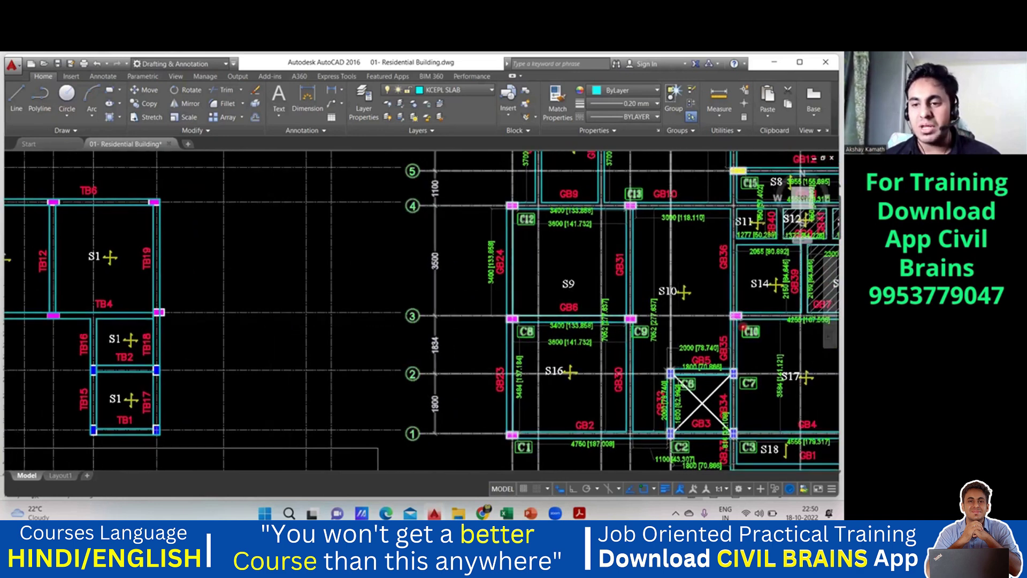
pyautogui.scroll(2, 746, 327)
pyautogui.scroll(-2, 755, 336)
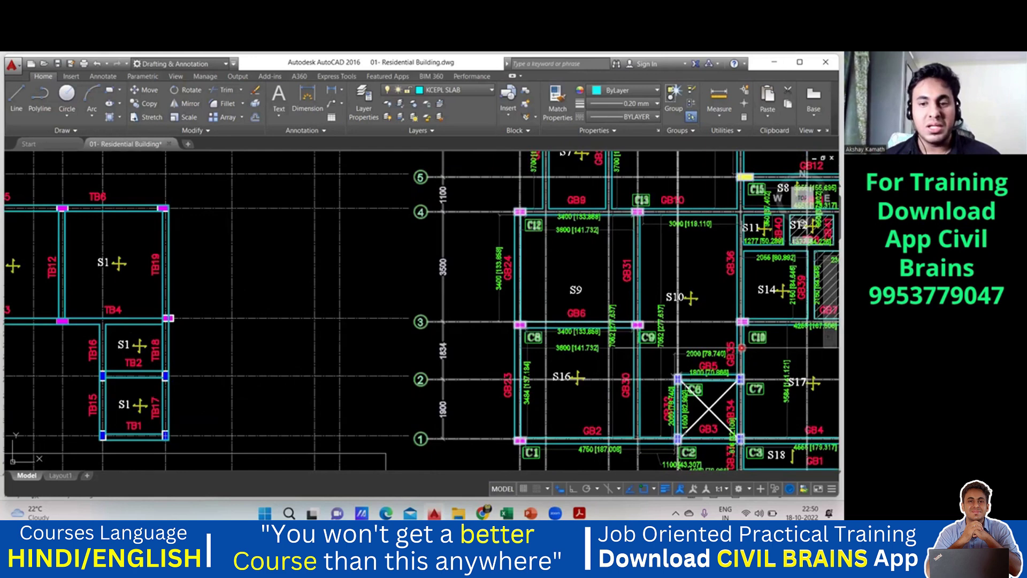
pyautogui.moveTo(741, 348); pyautogui.dragTo(727, 286, button='middle')
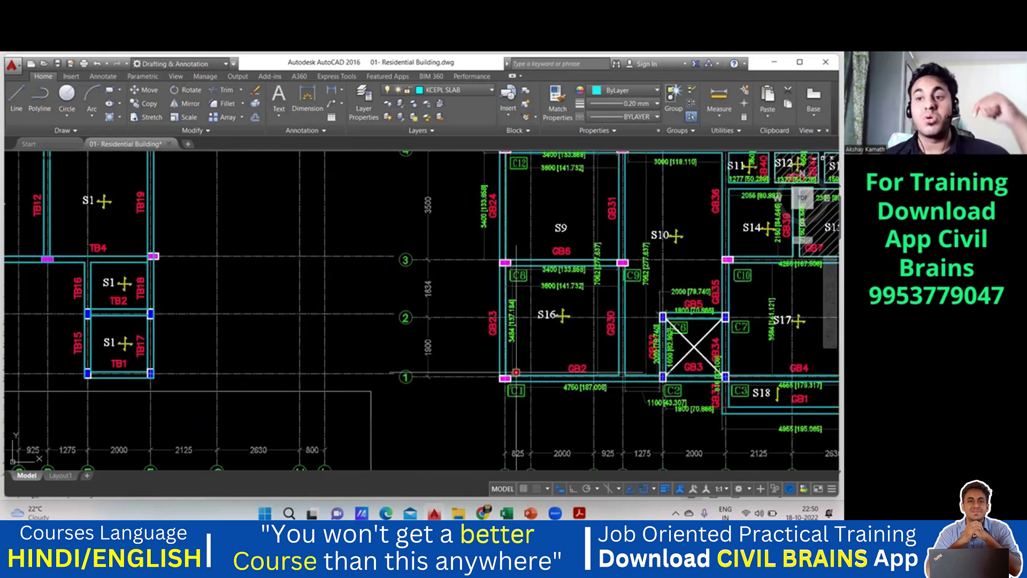
pyautogui.moveTo(718, 342); pyautogui.dragTo(639, 338, button='middle')
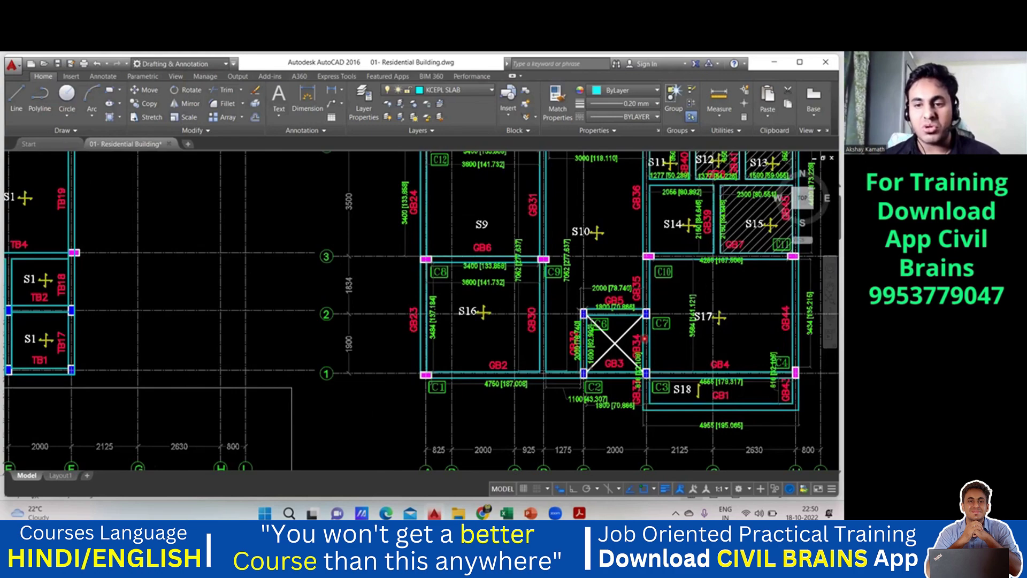
pyautogui.scroll(2, 645, 338)
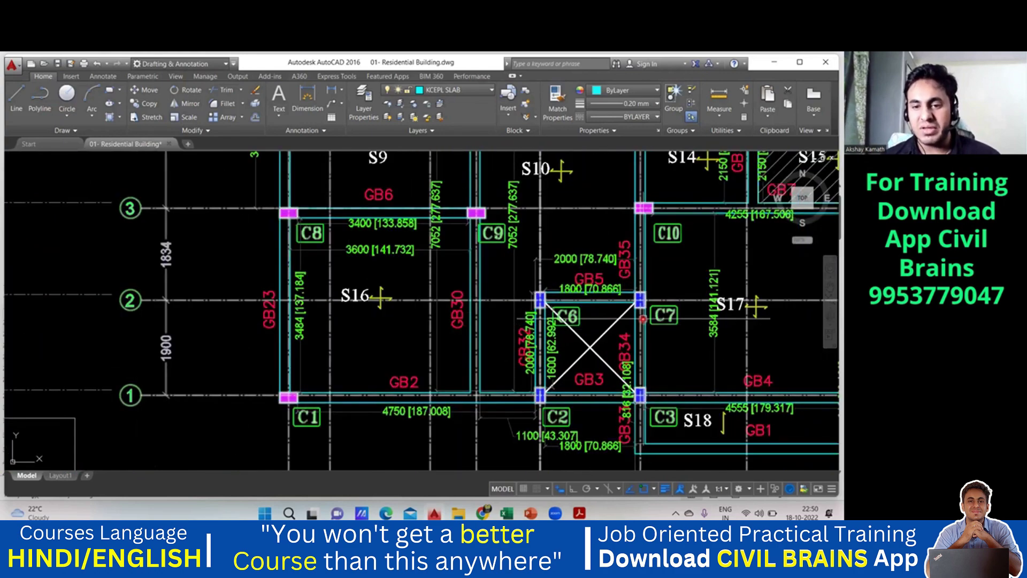
pyautogui.scroll(-2, 657, 411)
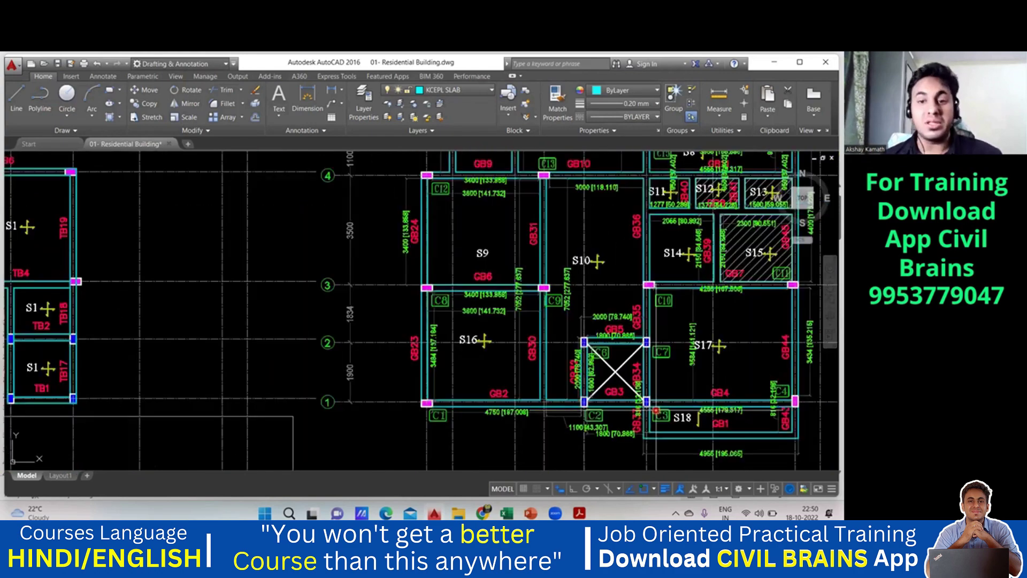
pyautogui.scroll(-2, 616, 332)
pyautogui.moveTo(530, 264)
pyautogui.mouseDown(button='middle')
pyautogui.moveTo(585, 391)
pyautogui.moveTo(590, 447)
pyautogui.mouseUp(button='middle')
# Zoom in on the S1/S2 block and the S19 bay near grids 7–8, then zoom out to all plans
pyautogui.scroll(3, 351, 295)
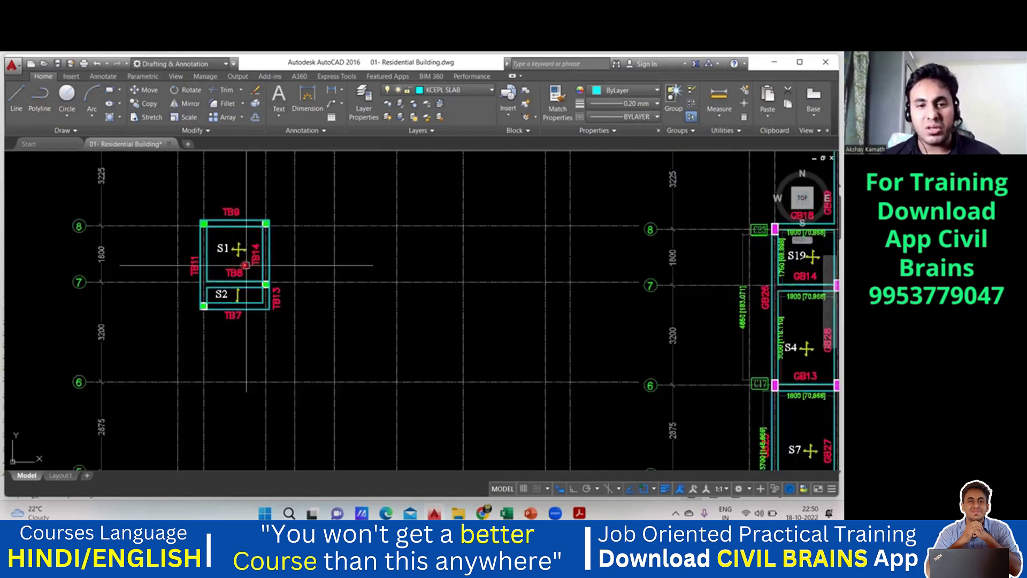
pyautogui.moveTo(388, 317); pyautogui.dragTo(308, 308, button='middle')
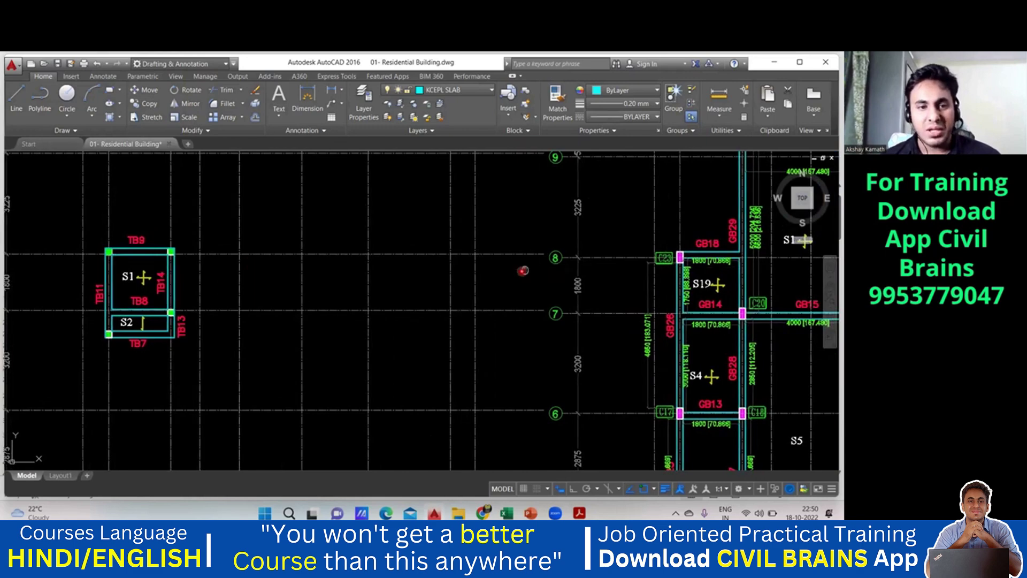
pyautogui.moveTo(523, 268); pyautogui.dragTo(503, 273, button='middle')
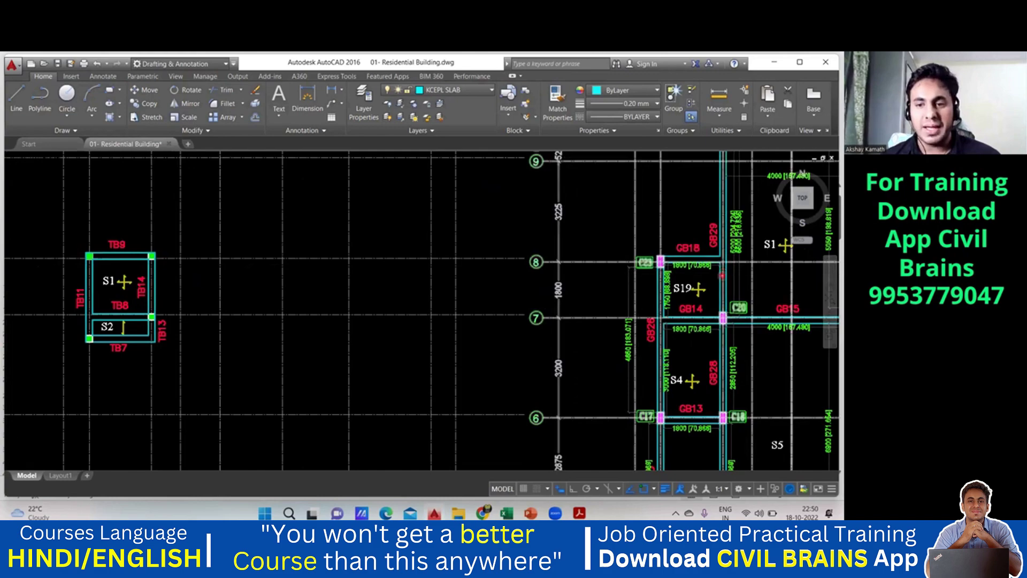
pyautogui.scroll(-2, 724, 271)
pyautogui.moveTo(724, 271)
pyautogui.mouseDown(button='middle')
pyautogui.moveTo(489, 292)
pyautogui.moveTo(239, 260)
pyautogui.mouseUp(button='middle')
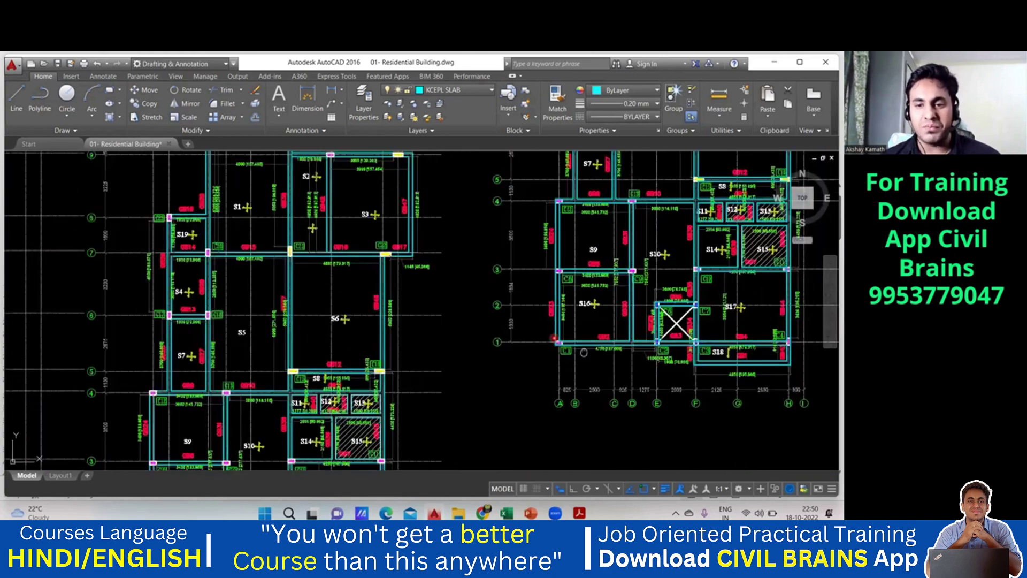
pyautogui.scroll(-5, 584, 352)
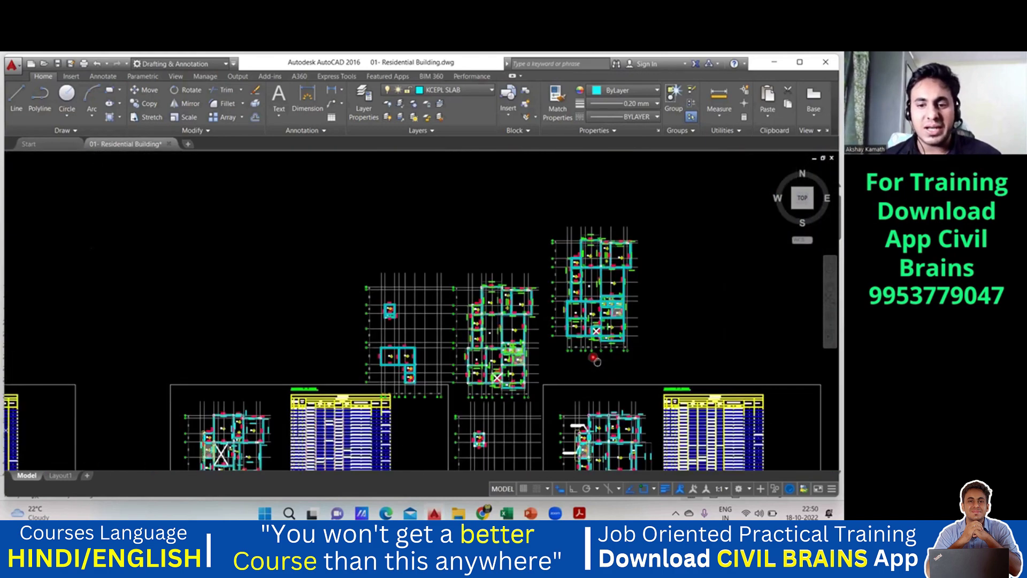
# Zoom into the roof beam plan near RB20 and RB28 to read the C24 and C19 floating column notes
pyautogui.scroll(4, 595, 360)
pyautogui.scroll(6, 518, 382)
pyautogui.scroll(-2, 508, 352)
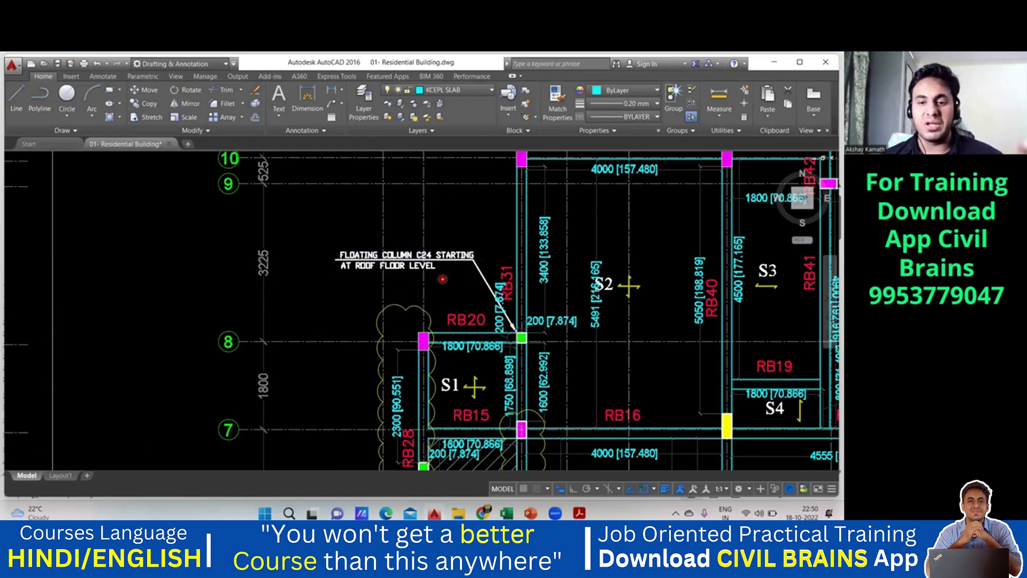
pyautogui.scroll(-2, 468, 332)
pyautogui.scroll(2, 440, 364)
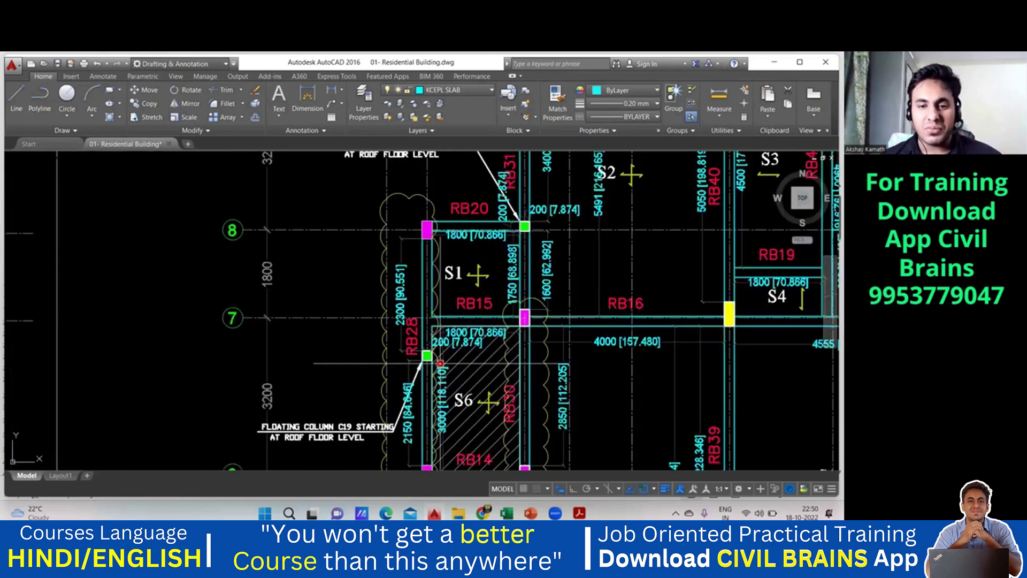
pyautogui.moveTo(440, 364); pyautogui.dragTo(450, 340, button='middle')
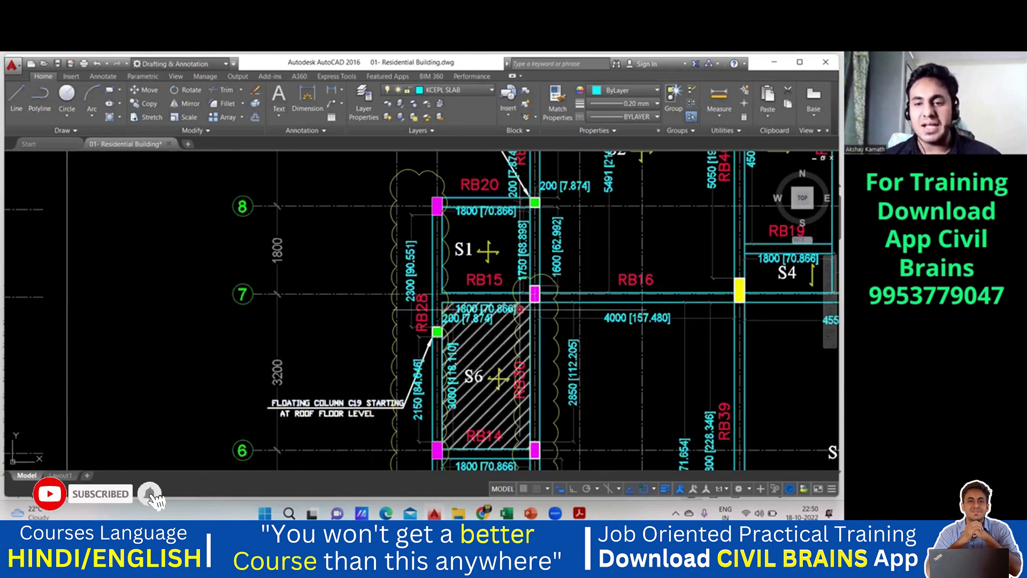
pyautogui.scroll(-4, 546, 298)
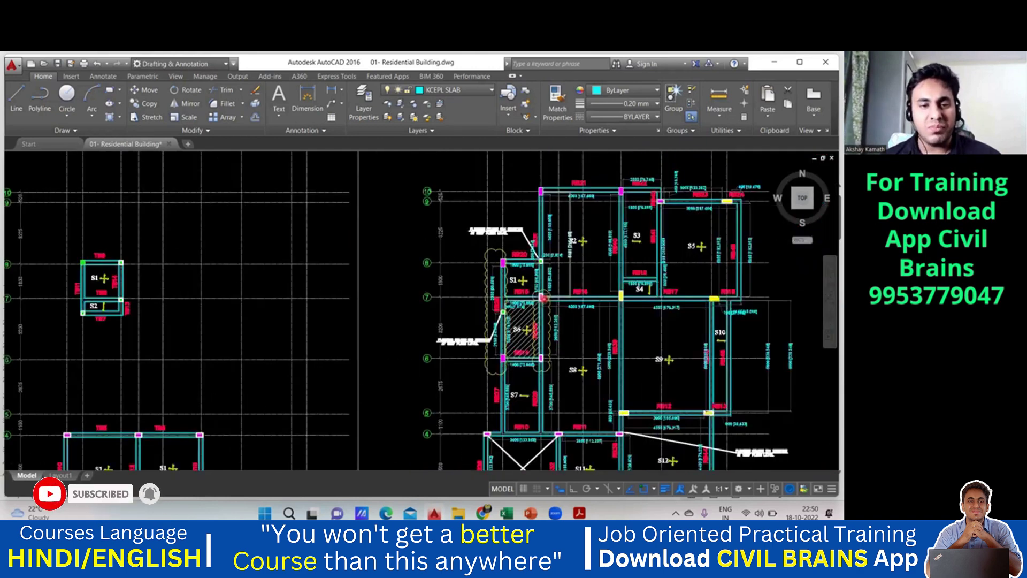
# Pan and zoom to the S19/S4 bay of the ground beam plan to check columns C23, C20, C17 and C18
pyautogui.scroll(-2, 544, 299)
pyautogui.moveTo(214, 161); pyautogui.dragTo(456, 335, button='middle')
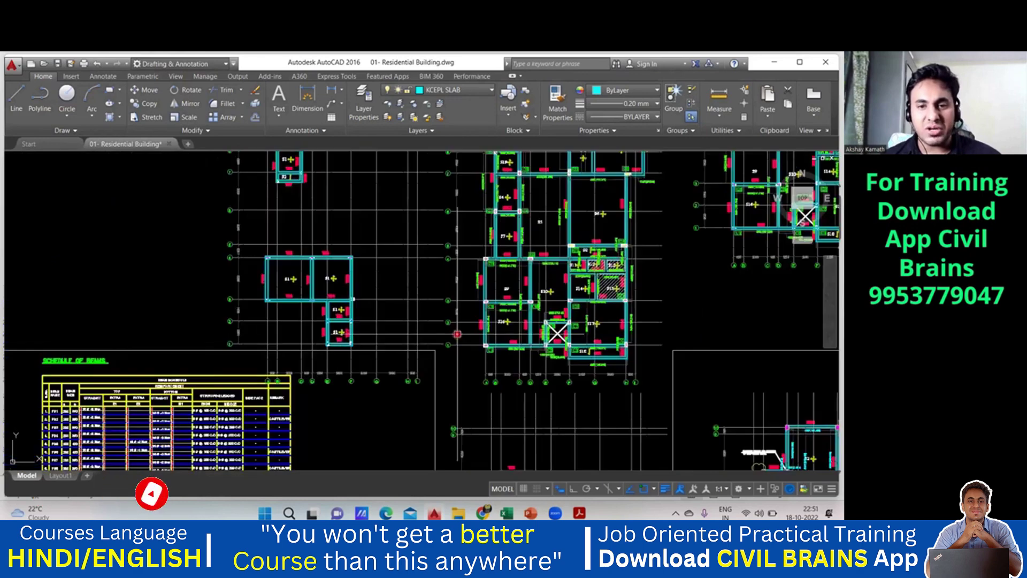
pyautogui.moveTo(415, 210); pyautogui.dragTo(406, 291, button='middle')
pyautogui.scroll(2, 405, 292)
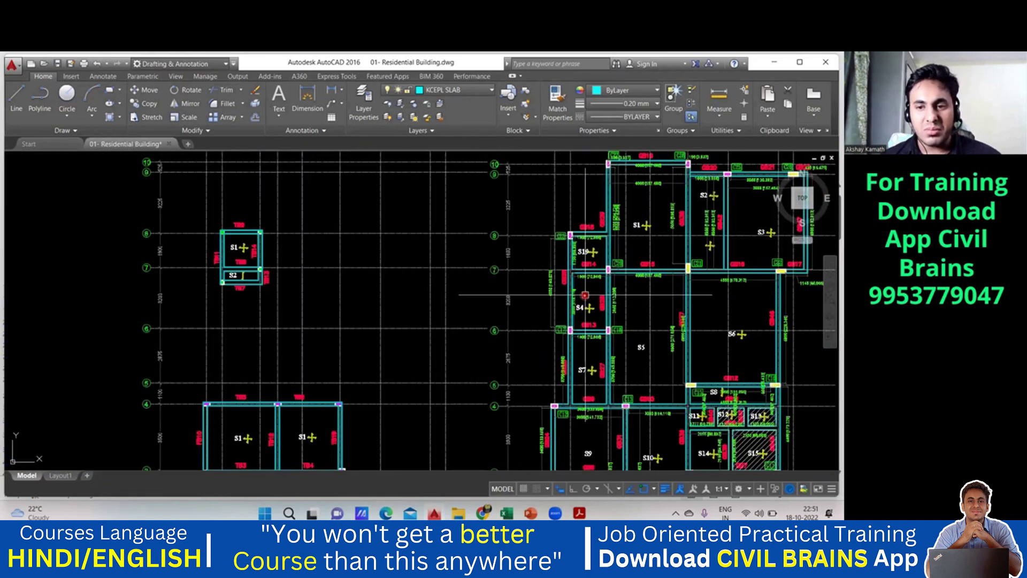
pyautogui.scroll(4, 585, 295)
pyautogui.scroll(-2, 632, 278)
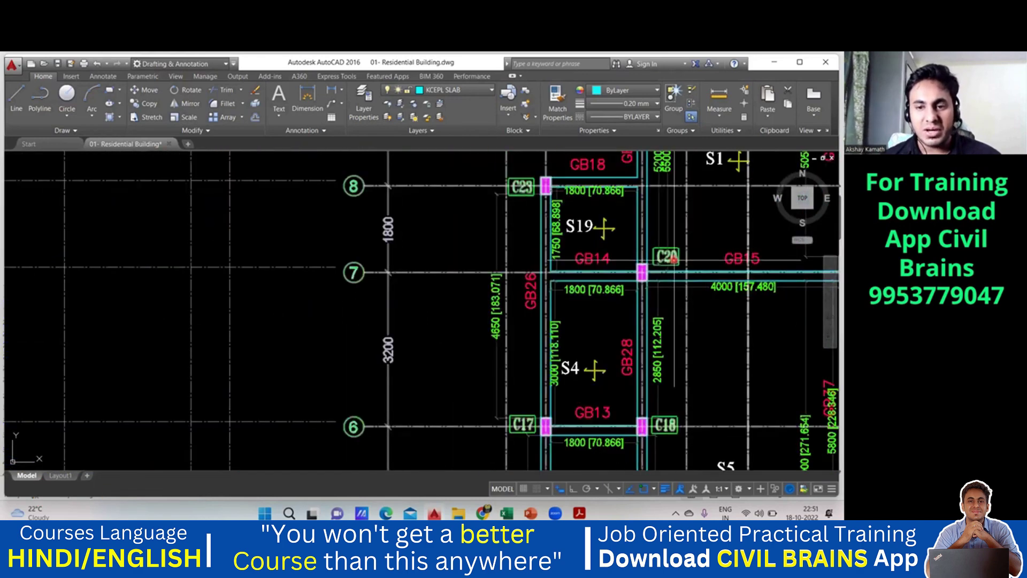
pyautogui.scroll(-2, 673, 261)
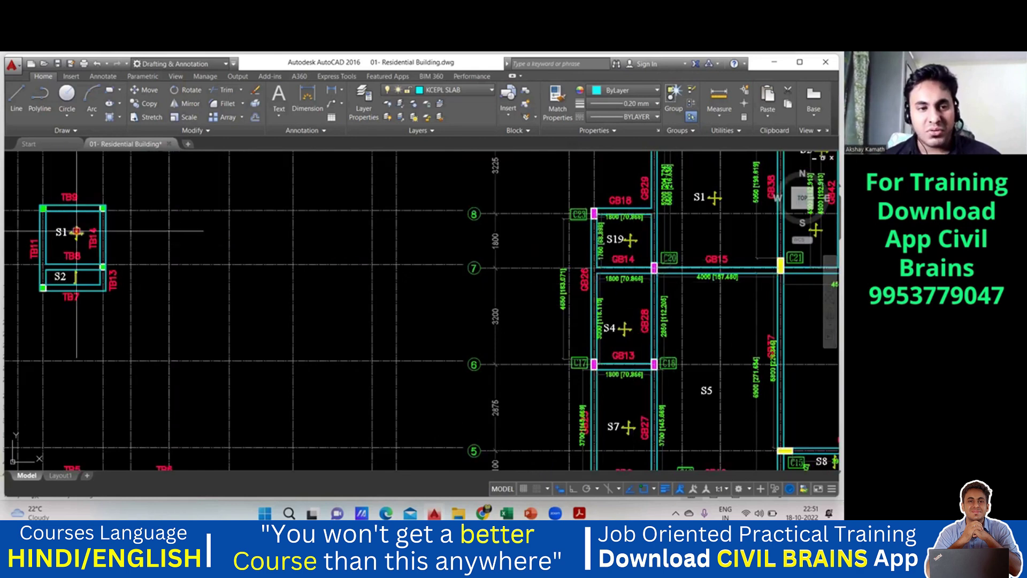
pyautogui.moveTo(76, 231); pyautogui.dragTo(81, 243, button='middle')
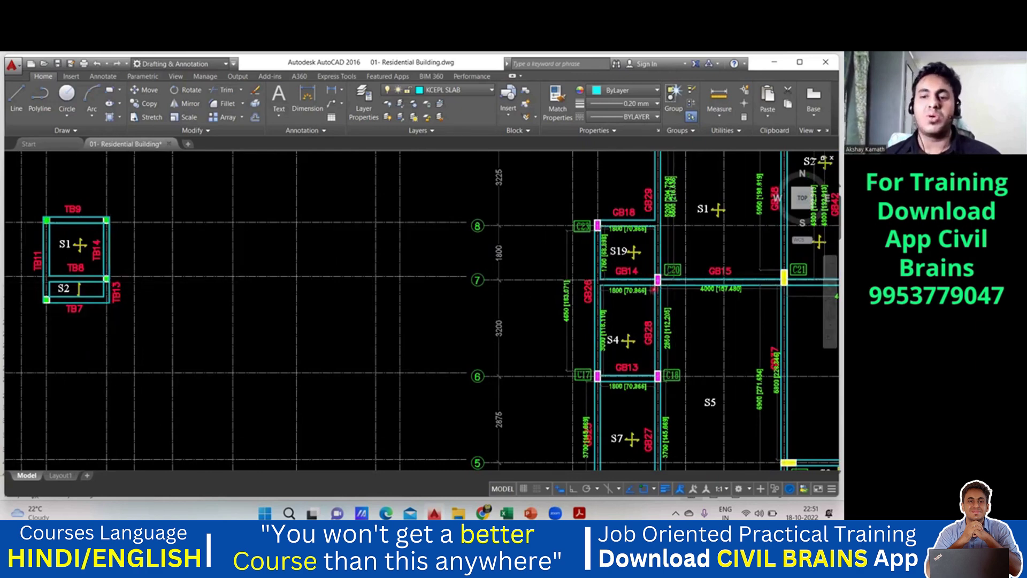
# Zoom out and pan back to the overview showing all plans and schedule tables together
pyautogui.scroll(-4, 658, 288)
pyautogui.scroll(-2, 690, 305)
pyautogui.moveTo(689, 305)
pyautogui.mouseDown(button='middle')
pyautogui.moveTo(541, 261)
pyautogui.moveTo(500, 297)
pyautogui.mouseUp(button='middle')
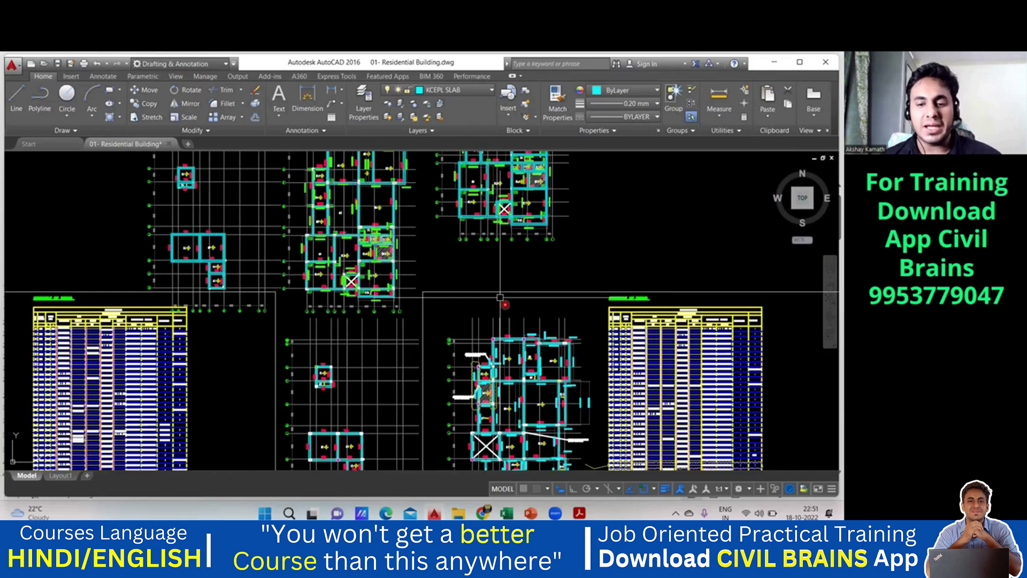
# Switch to the Excel 'Roof Top - Top of Roof' sheet showing the 2nd floor column shuttering rows
pyautogui.hotkey('alt', 'Tab')
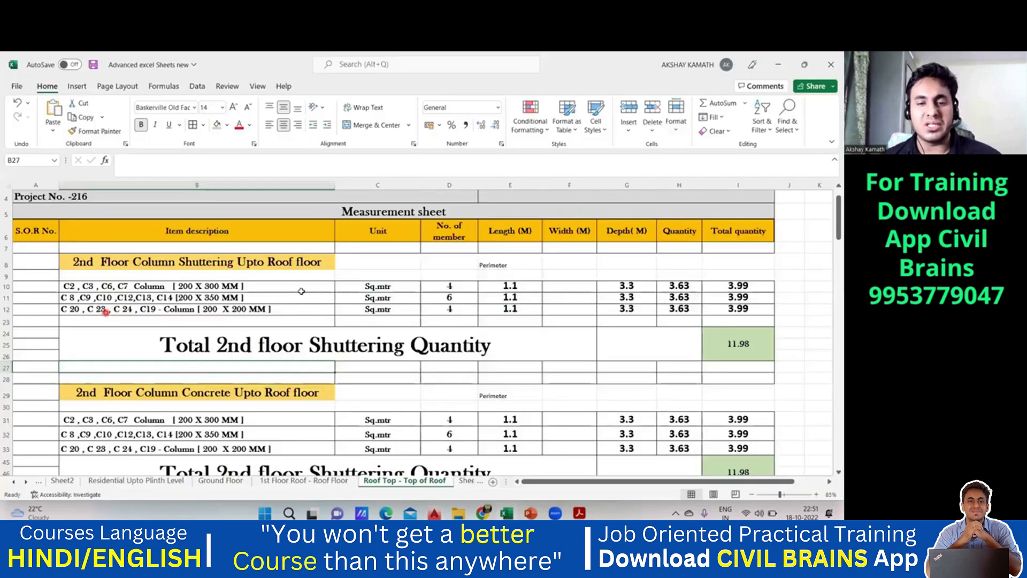
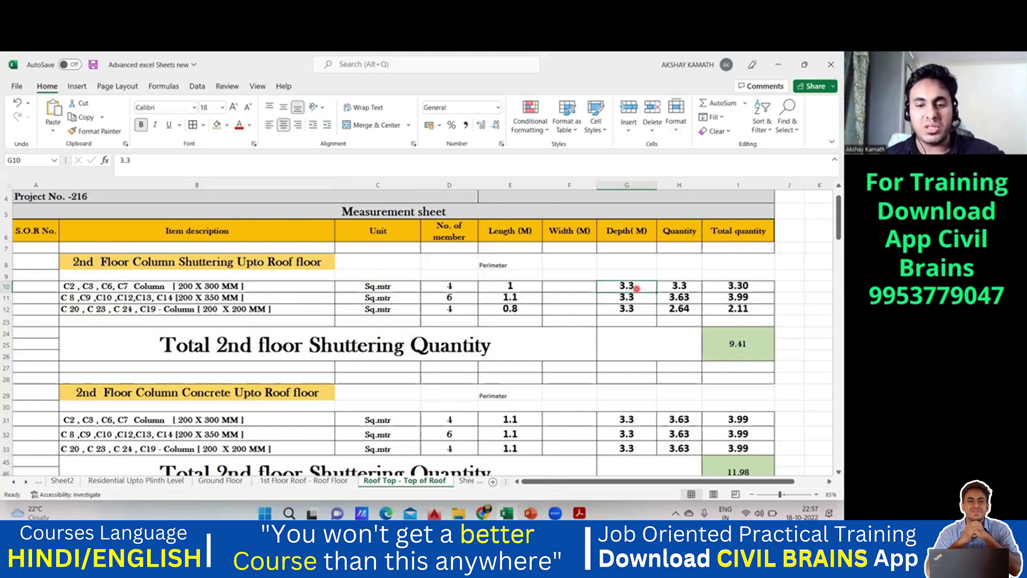
# Switch from the Excel measurement sheet to the AutoCAD residential building drawing
pyautogui.hotkey('alt', 'Tab')
pyautogui.scroll(-6, 408, 370)
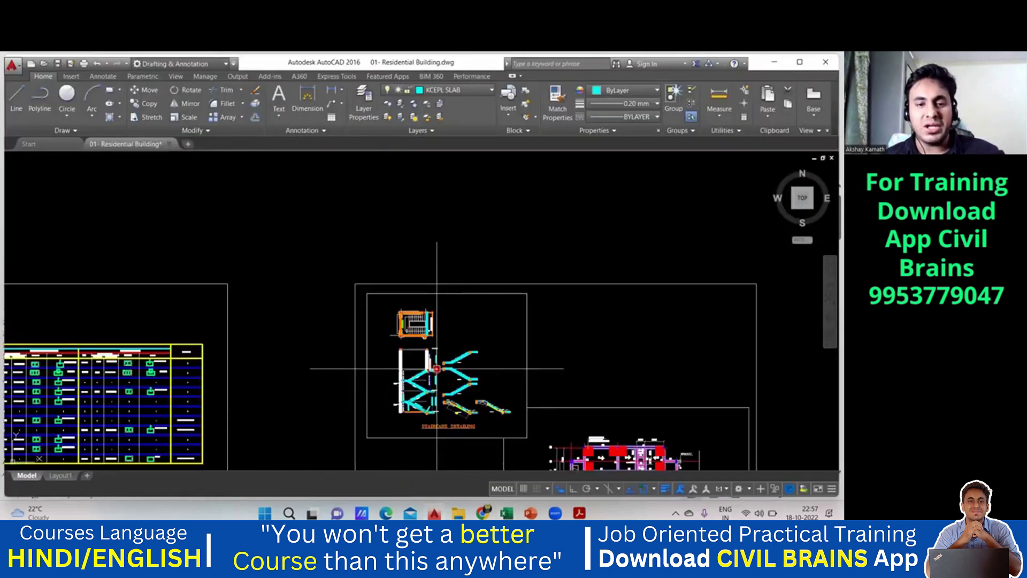
# Pan and zoom across the drawing to the foundation layout and column footing section
pyautogui.moveTo(165, 415); pyautogui.dragTo(416, 323, button='middle')
pyautogui.moveTo(72, 370); pyautogui.dragTo(468, 328, button='middle')
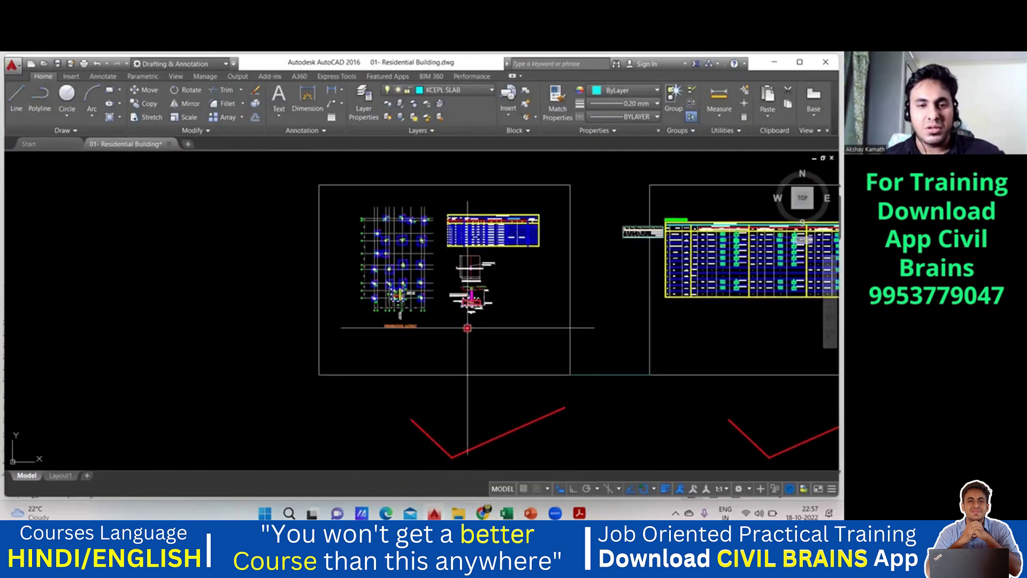
pyautogui.scroll(4, 409, 301)
pyautogui.scroll(2, 370, 290)
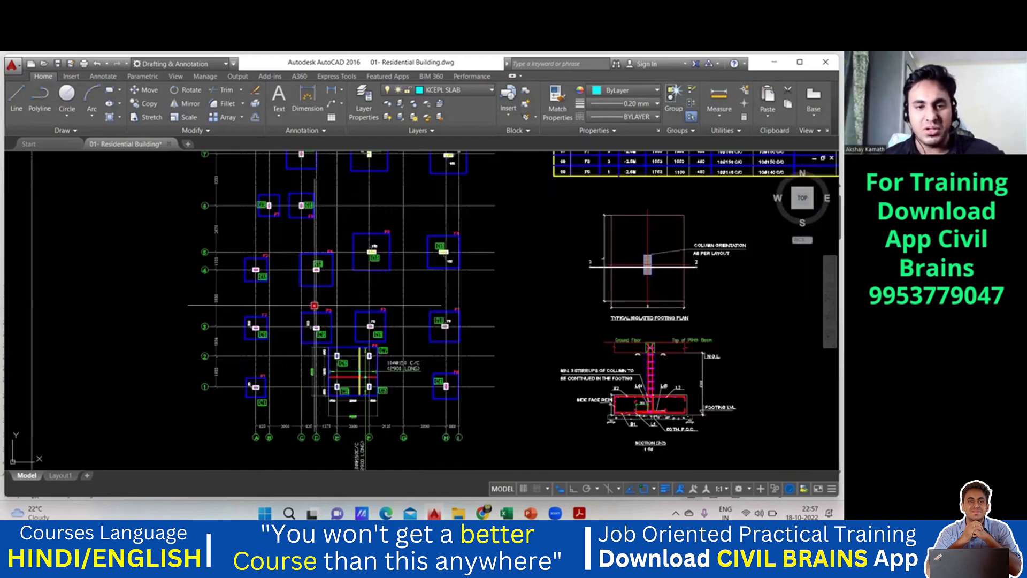
pyautogui.scroll(-5, 282, 294)
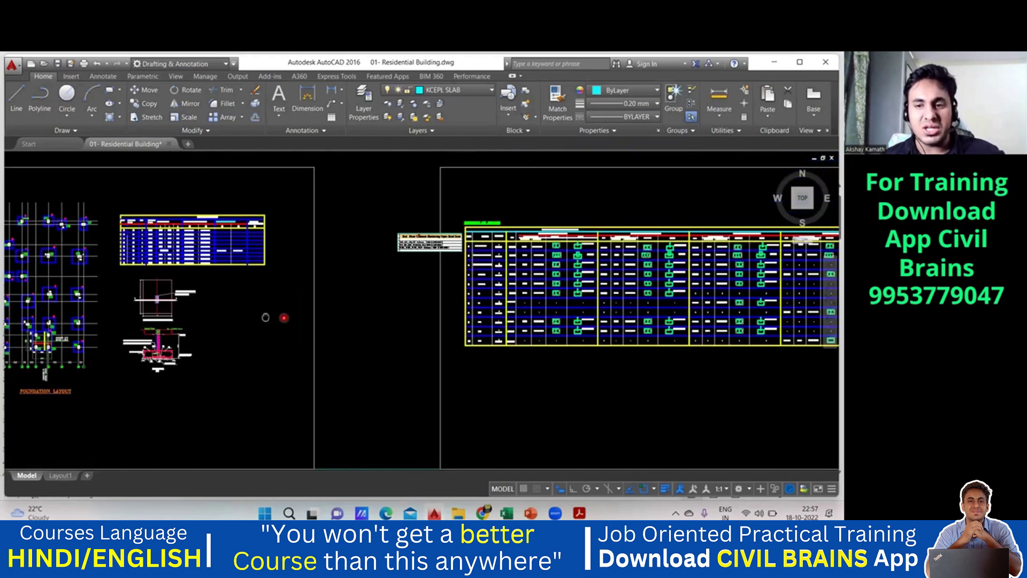
pyautogui.moveTo(265, 317); pyautogui.dragTo(159, 320, button='middle')
# Centre the roof slab beam plan, then return to the Excel measurement sheet
pyautogui.scroll(-5, 493, 337)
pyautogui.scroll(3, 438, 335)
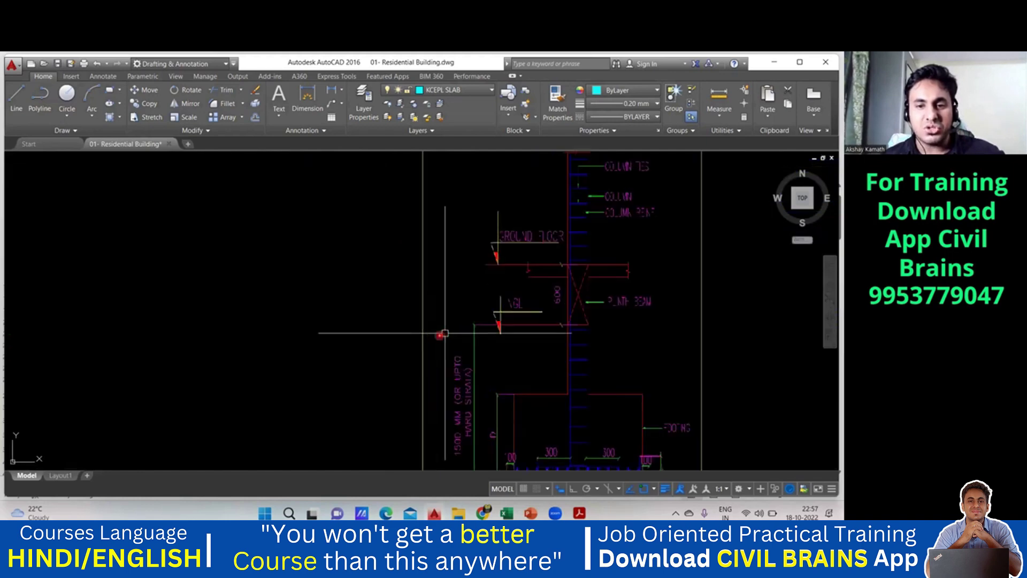
pyautogui.scroll(-8, 445, 333)
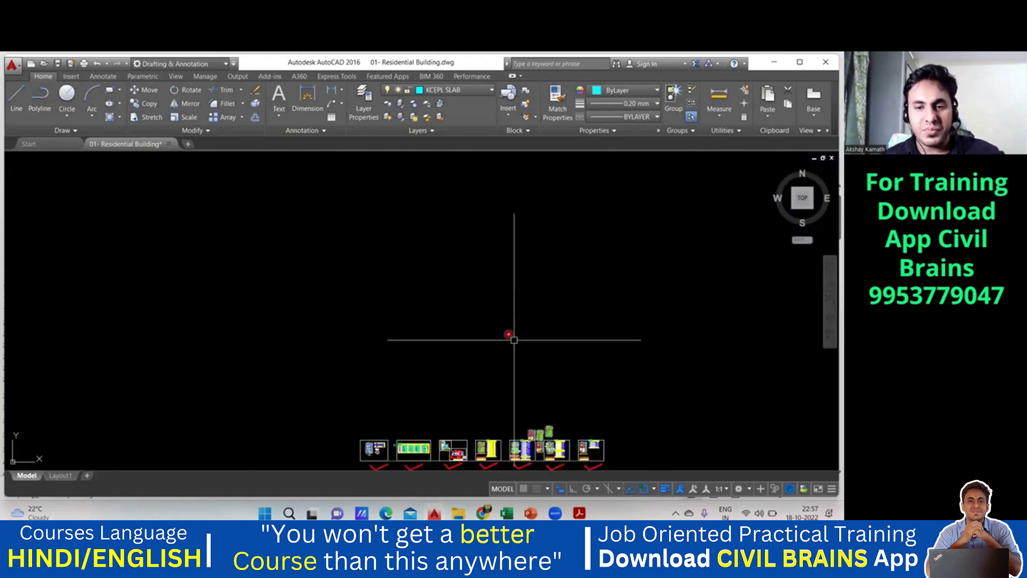
pyautogui.scroll(5, 508, 343)
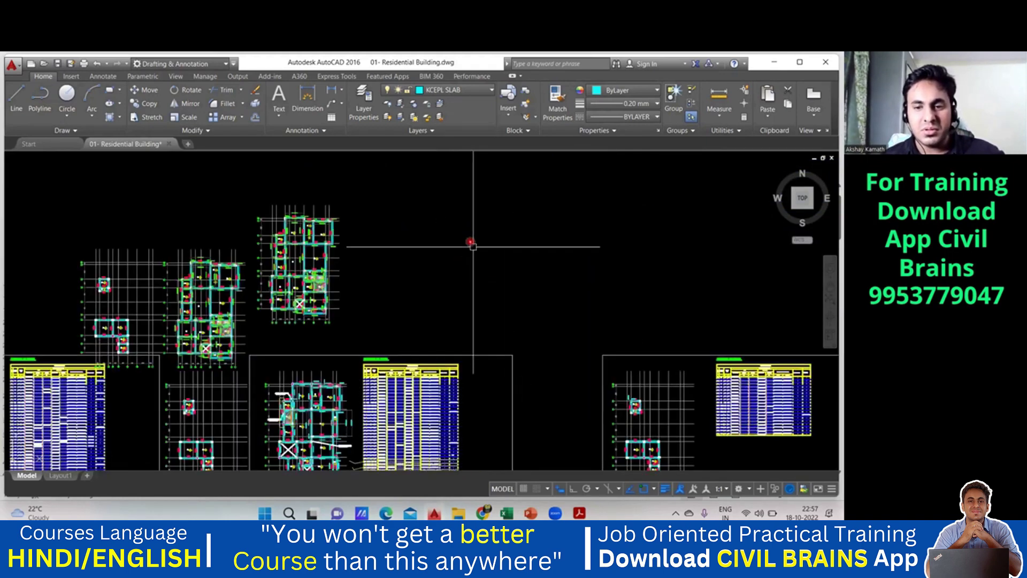
pyautogui.scroll(2, 621, 369)
pyautogui.scroll(5, 621, 368)
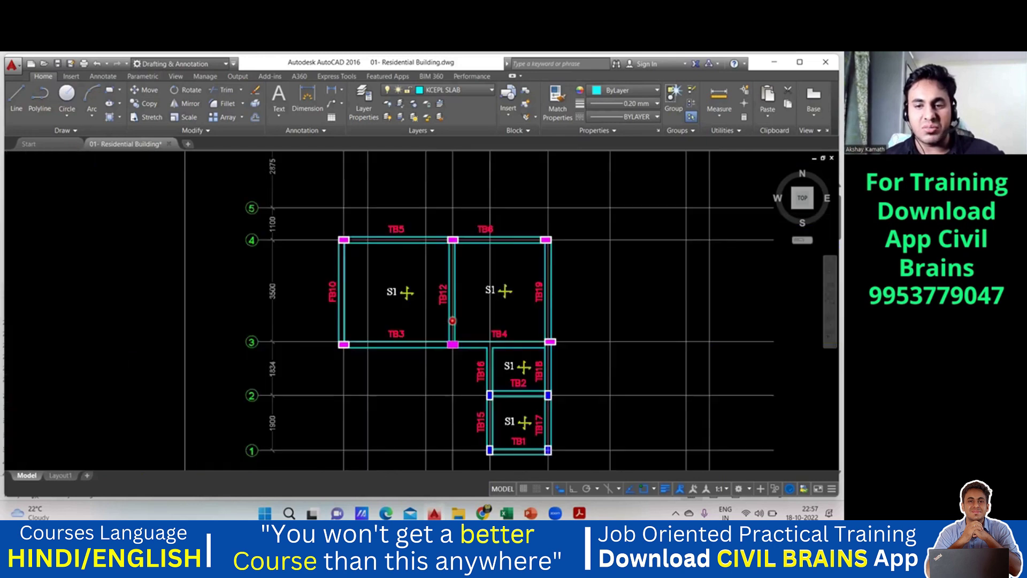
pyautogui.moveTo(505, 315); pyautogui.dragTo(391, 269, button='middle')
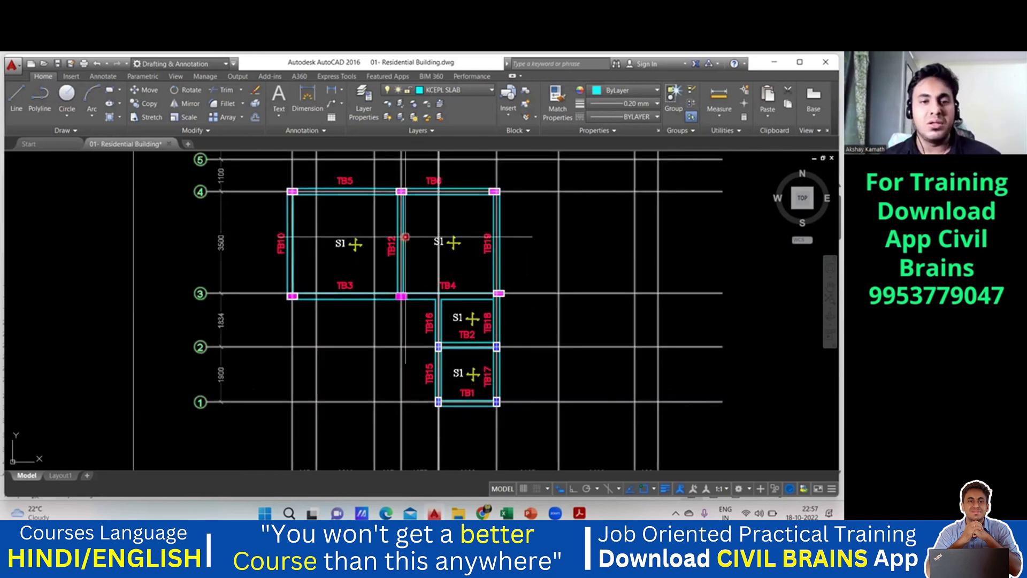
pyautogui.scroll(-3, 384, 247)
pyautogui.click(508, 512)
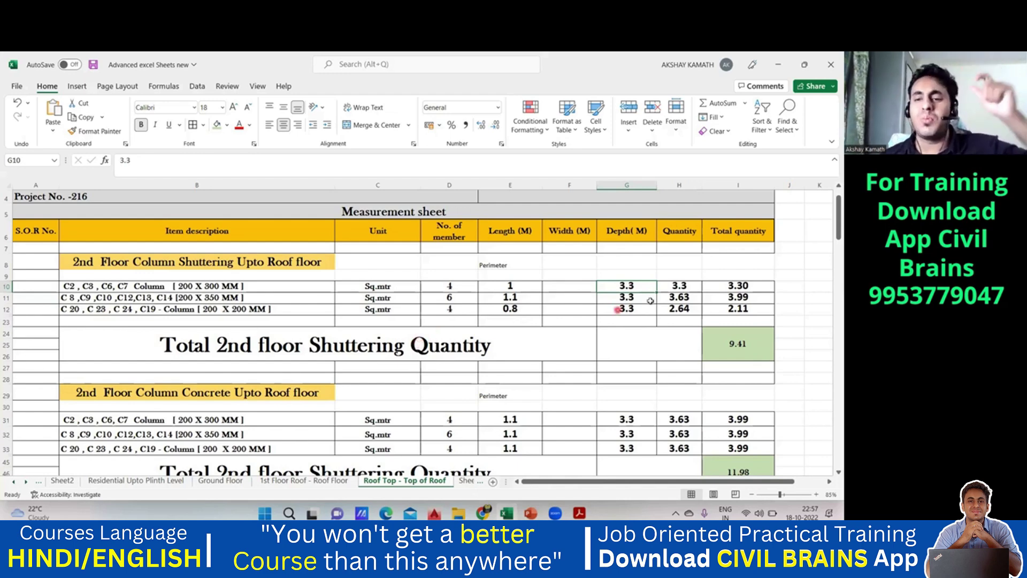
pyautogui.write('3.1')
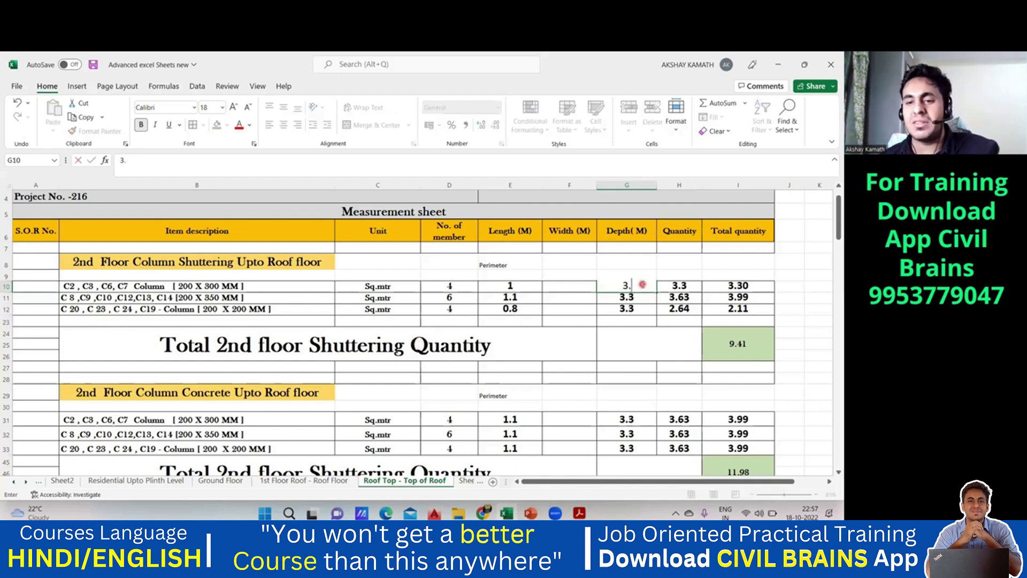
pyautogui.click(642, 343)
pyautogui.click(648, 287)
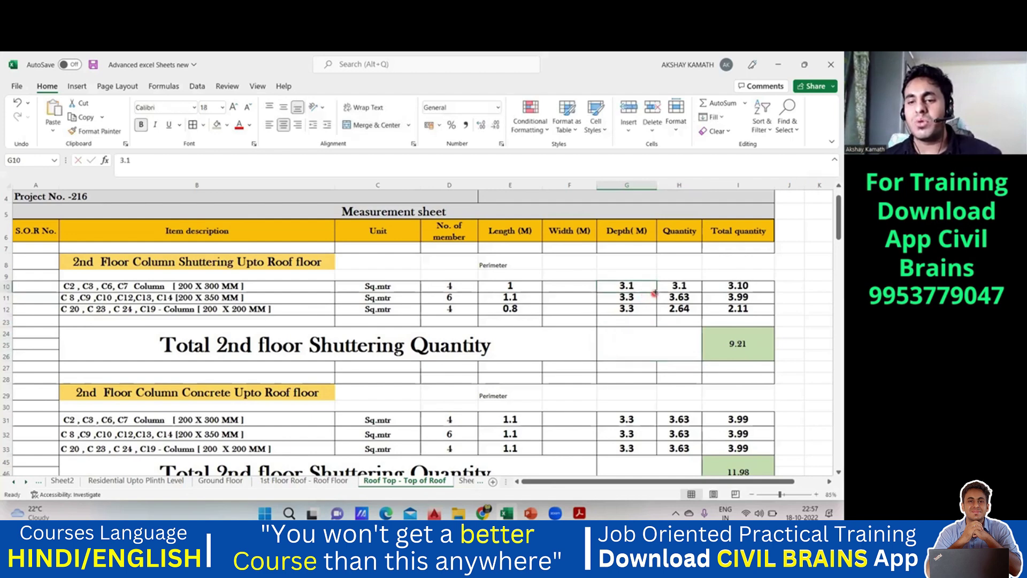
pyautogui.moveTo(656, 291); pyautogui.dragTo(656, 314)
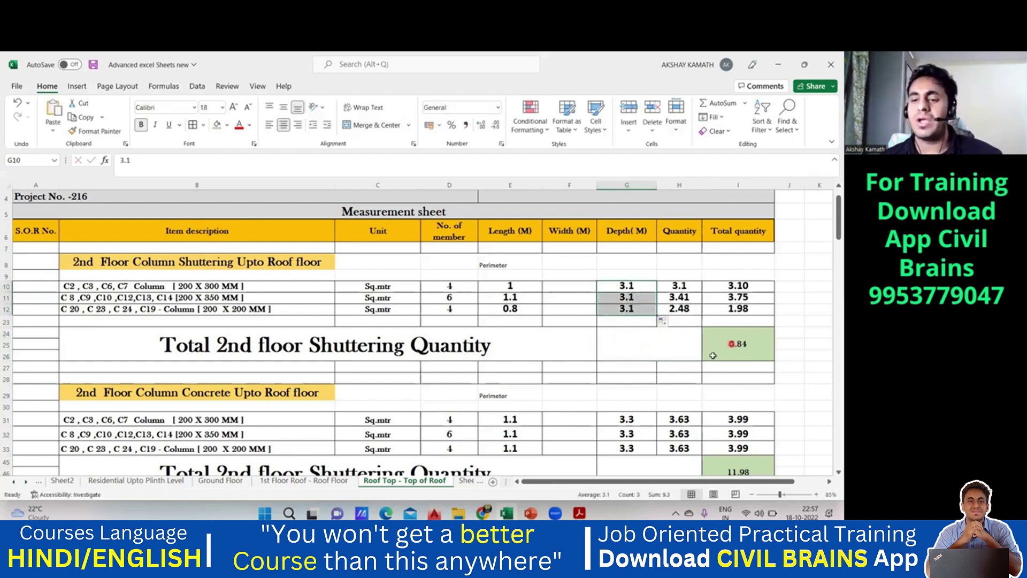
pyautogui.click(639, 287)
pyautogui.write('3.')
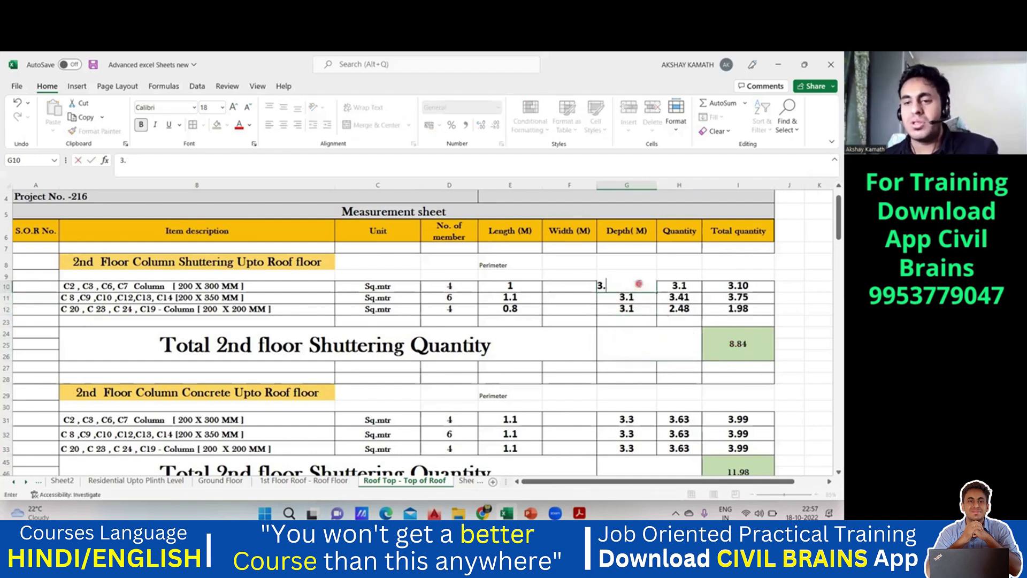
pyautogui.press('Tab')
pyautogui.click(645, 286)
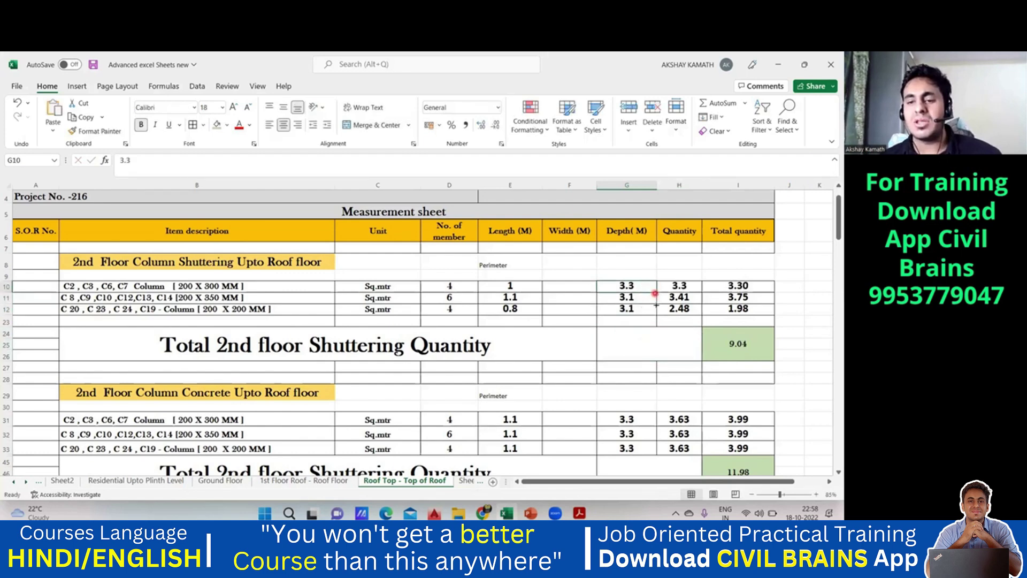
pyautogui.moveTo(656, 291); pyautogui.dragTo(653, 330)
pyautogui.click(654, 301)
pyautogui.click(651, 338)
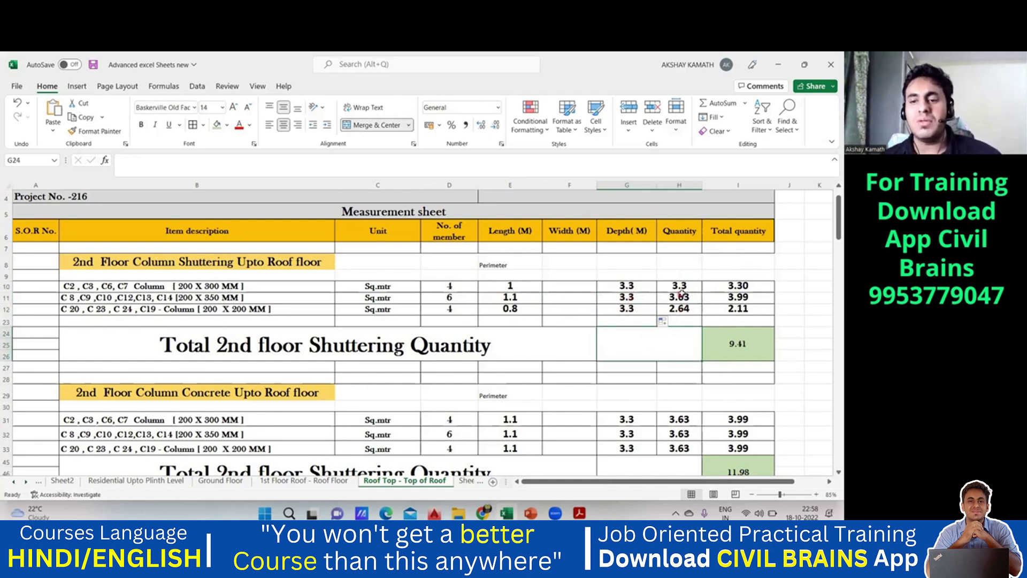
pyautogui.click(725, 287)
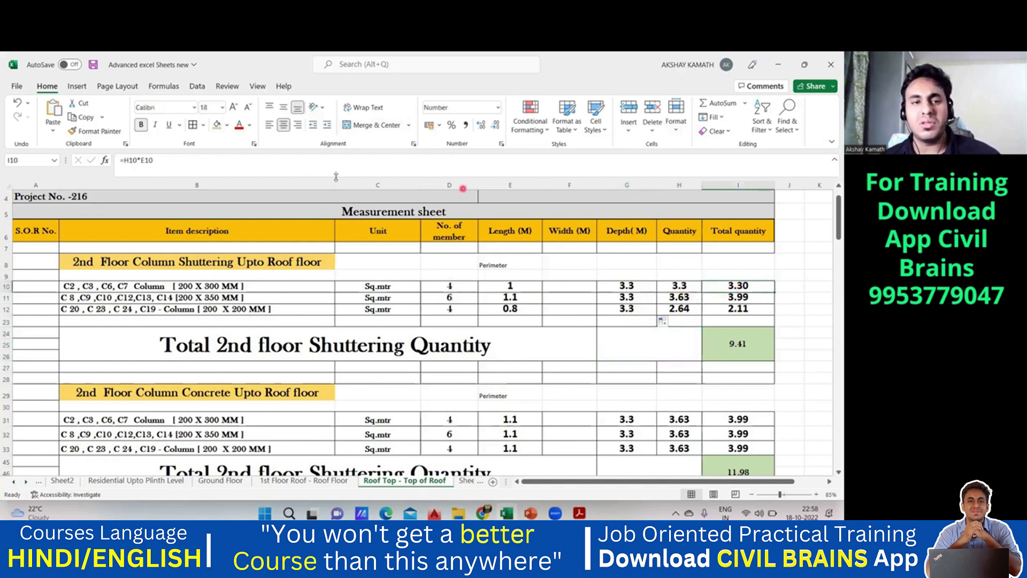
# Set the I10 total to quantity H10 times members D10 and fill it down to I12
pyautogui.click(305, 169)
pyautogui.press('BackSpace')
pyautogui.press('BackSpace')
pyautogui.press('BackSpace')
pyautogui.press('BackSpace')
pyautogui.press('BackSpace')
pyautogui.press('BackSpace')
pyautogui.press('BackSpace')
pyautogui.press('BackSpace')
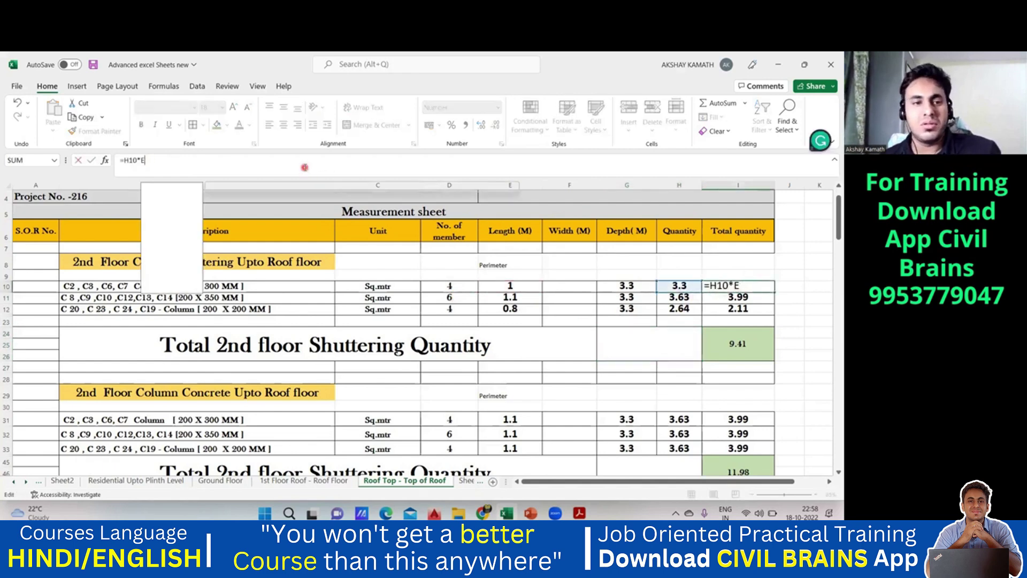
pyautogui.write('+')
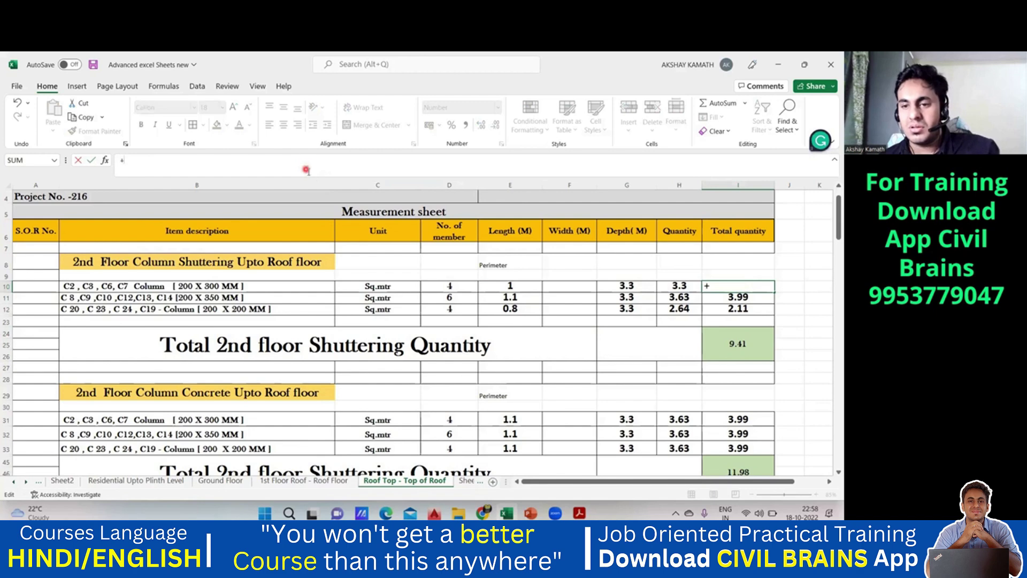
pyautogui.click(686, 287)
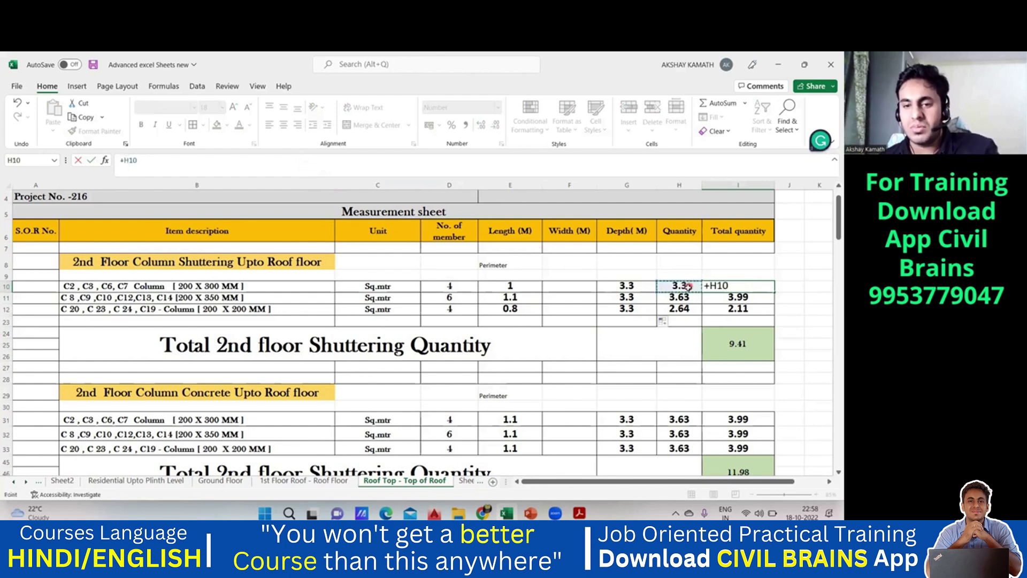
pyautogui.write('*')
pyautogui.click(450, 286)
pyautogui.press('Return')
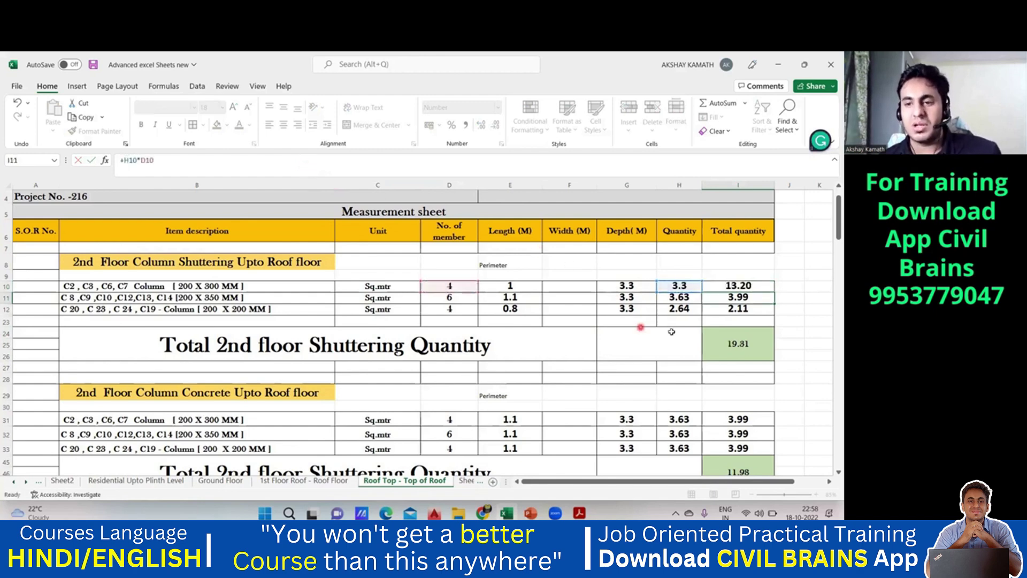
pyautogui.click(757, 288)
pyautogui.moveTo(774, 294); pyautogui.dragTo(776, 314)
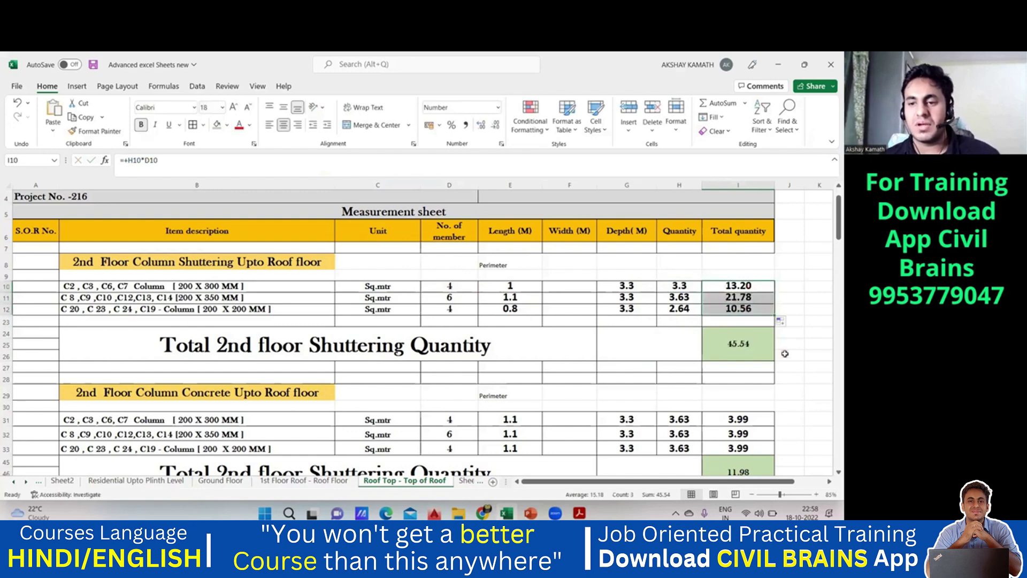
# Rebuild the H10 quantity formula as depth G10 times length E10
pyautogui.click(693, 287)
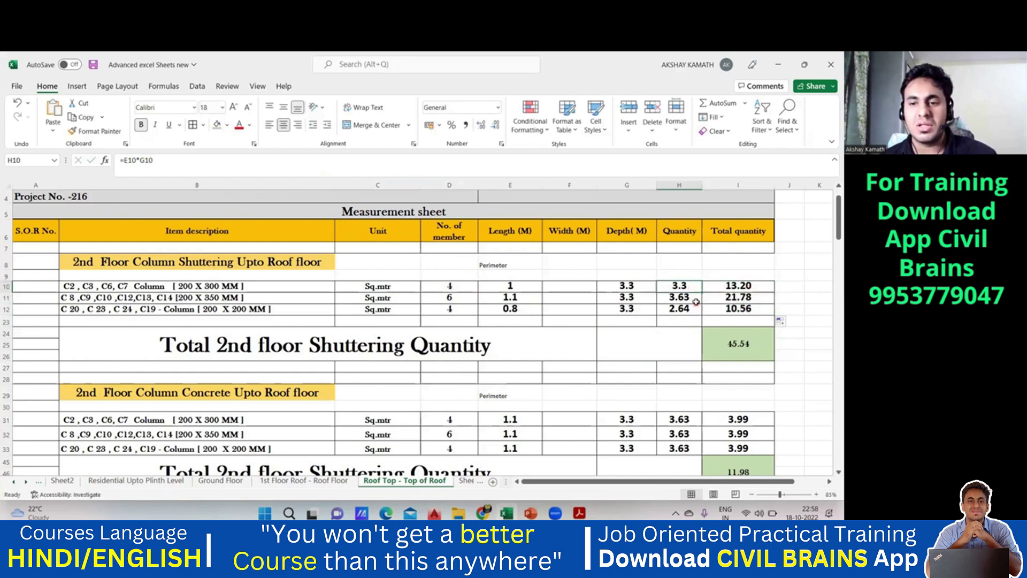
pyautogui.click(279, 159)
pyautogui.press('BackSpace')
pyautogui.press('BackSpace')
pyautogui.press('BackSpace')
pyautogui.press('BackSpace')
pyautogui.press('BackSpace')
pyautogui.press('BackSpace')
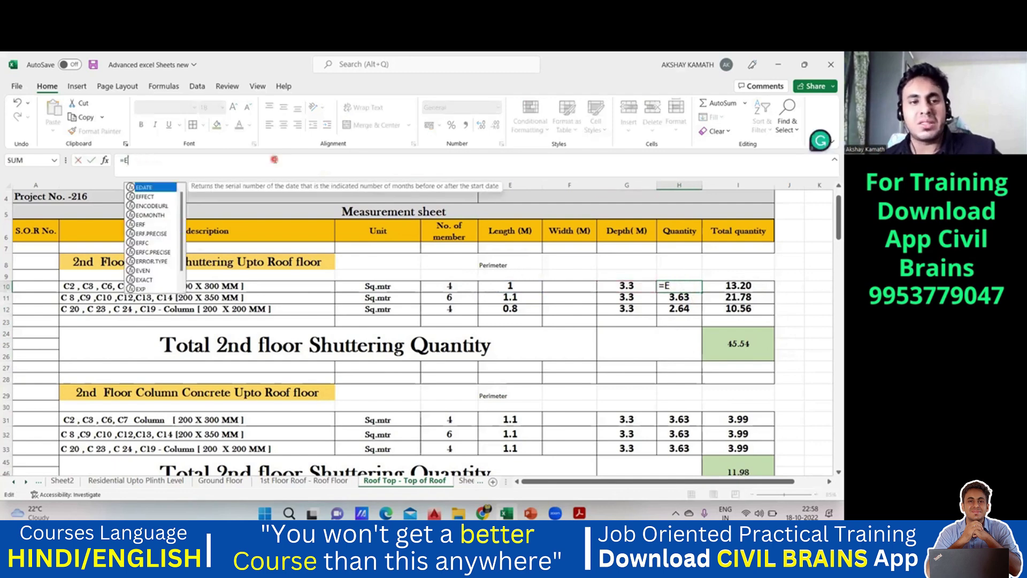
pyautogui.press('BackSpace')
pyautogui.click(630, 287)
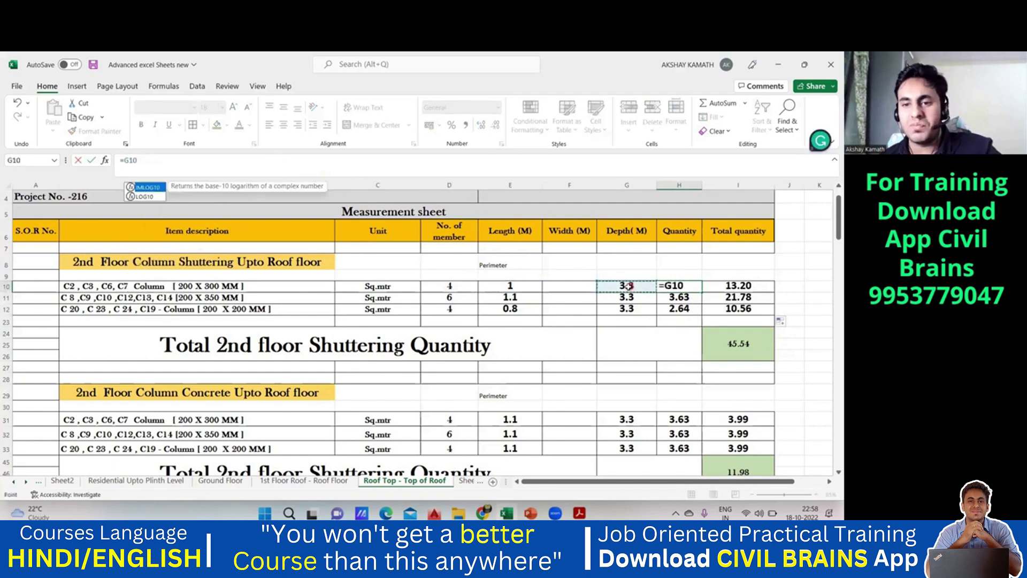
pyautogui.write('*')
pyautogui.click(521, 287)
pyautogui.press('Return')
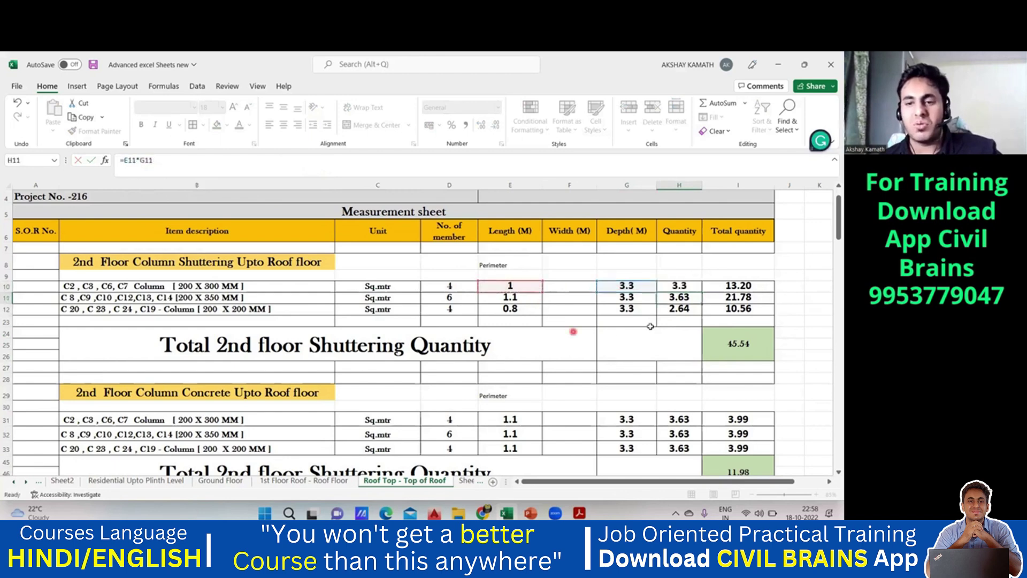
# Rebuild the H11 quantity formula as =G11*E11
pyautogui.click(245, 164)
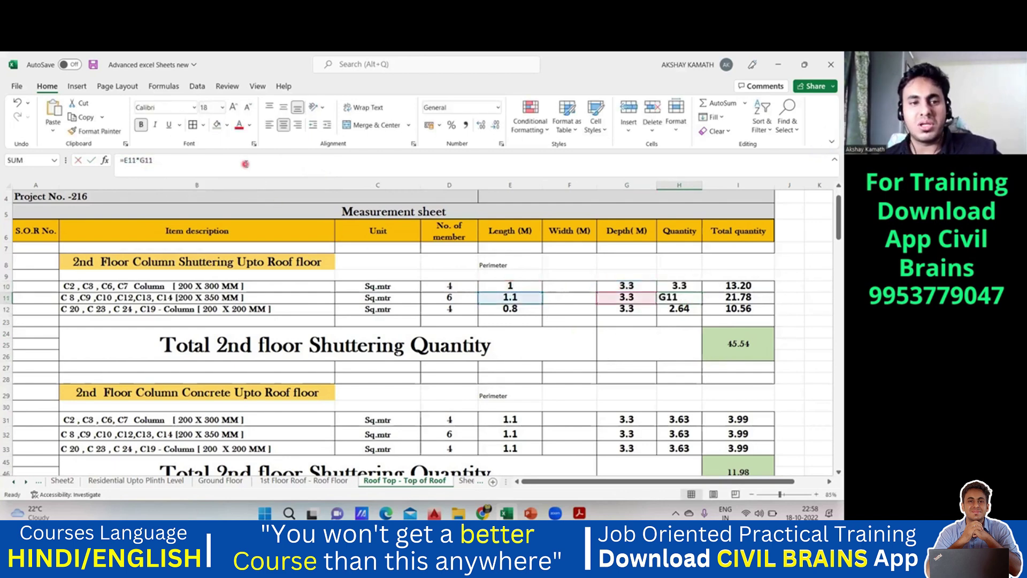
pyautogui.press('BackSpace')
pyautogui.press('BackSpace')
pyautogui.press('BackSpace')
pyautogui.press('BackSpace')
pyautogui.press('BackSpace')
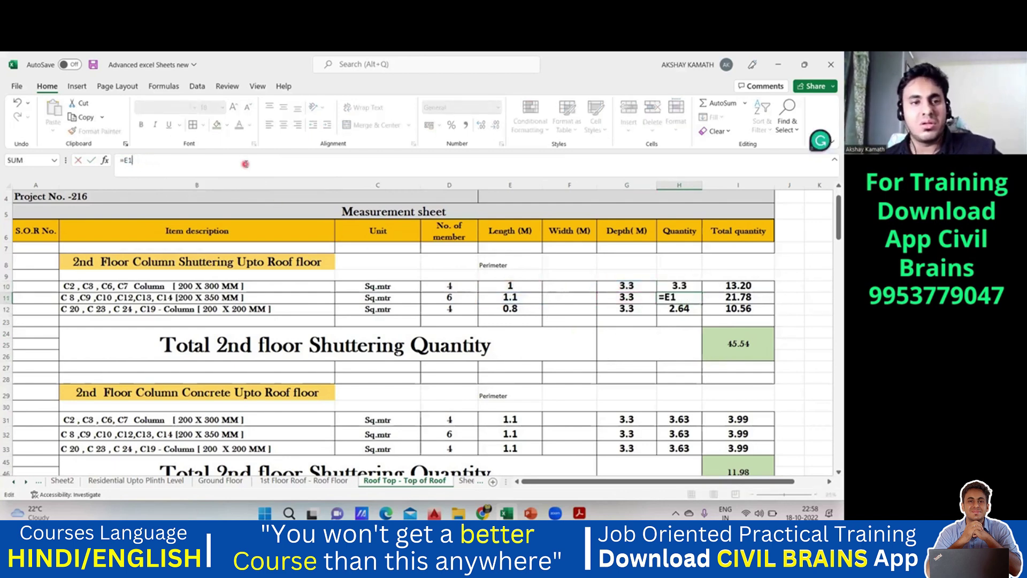
pyautogui.press('BackSpace')
pyautogui.press('BackSpace')
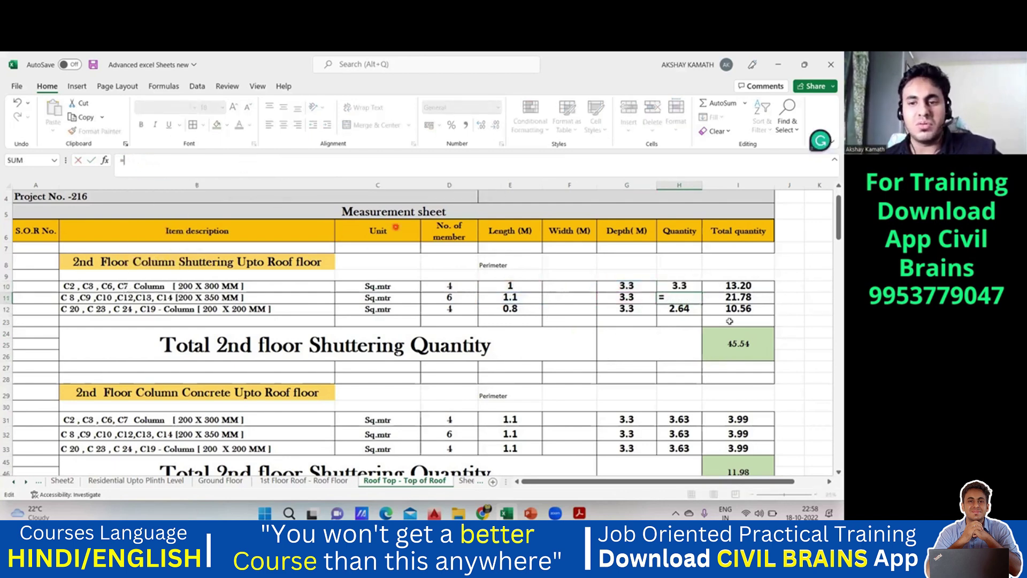
pyautogui.click(637, 296)
pyautogui.write('*')
pyautogui.click(530, 297)
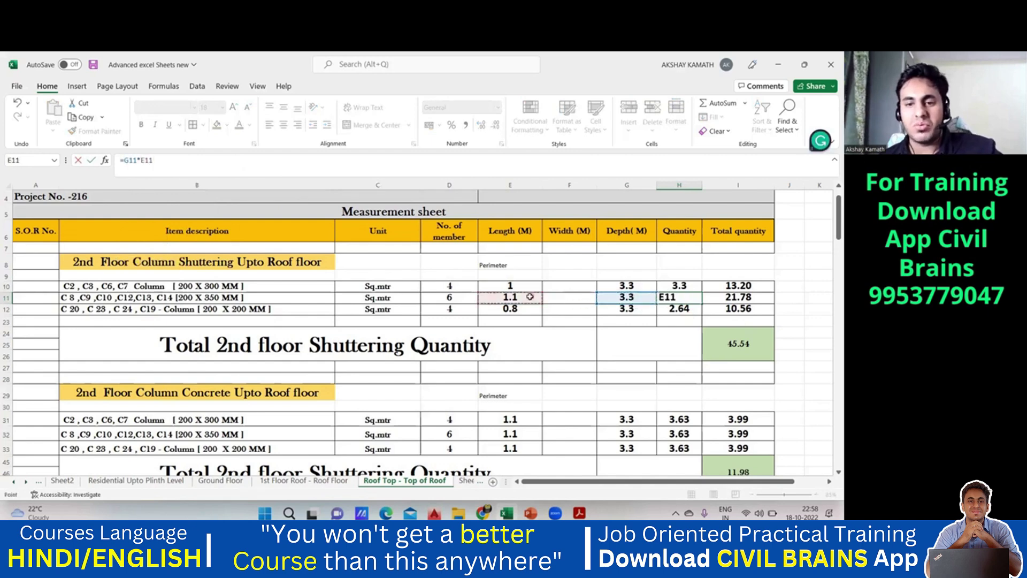
pyautogui.press('Return')
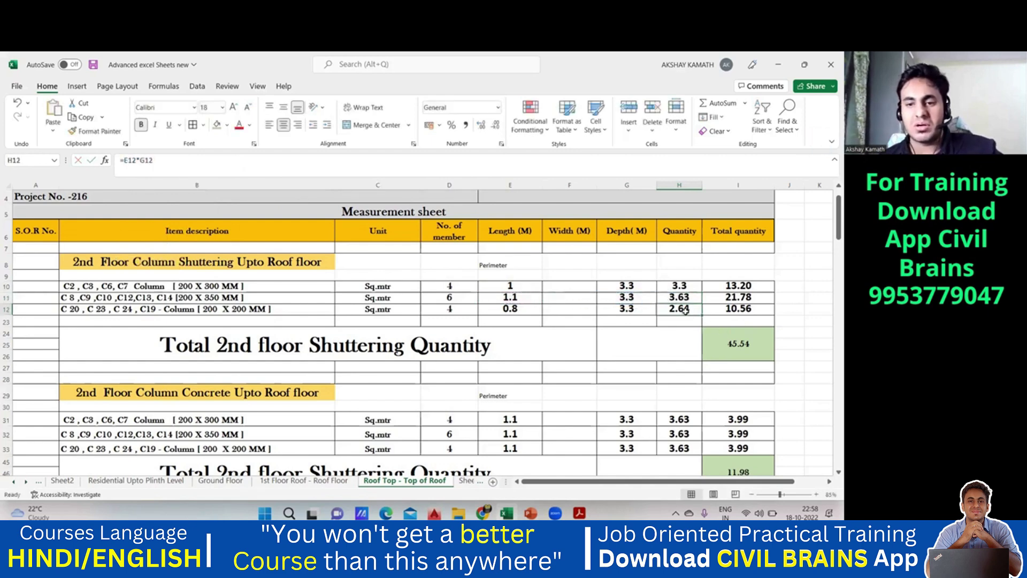
# Rebuild the H12 quantity formula as =G12*E12
pyautogui.click(204, 173)
pyautogui.press('BackSpace')
pyautogui.press('BackSpace')
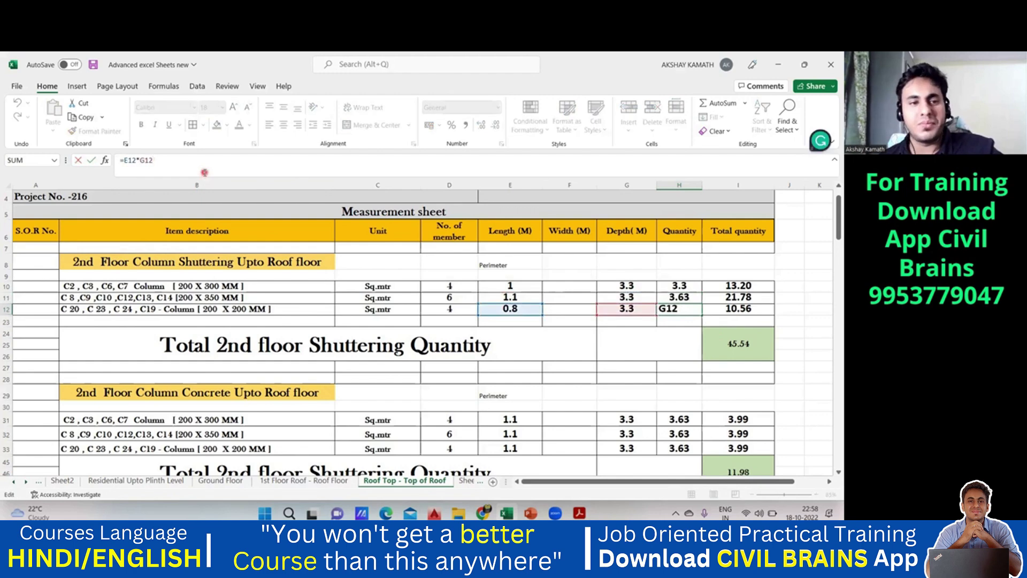
pyautogui.press('BackSpace')
pyautogui.press('BackSpace')
pyautogui.press('BackSpace')
pyautogui.press('BackSpace')
pyautogui.press('BackSpace')
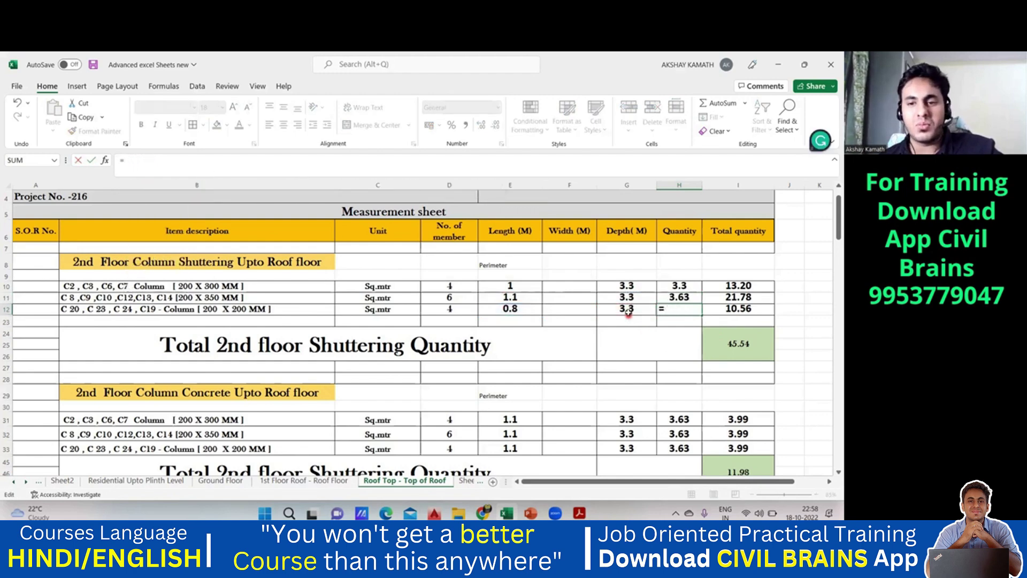
pyautogui.click(629, 309)
pyautogui.write('*')
pyautogui.click(522, 310)
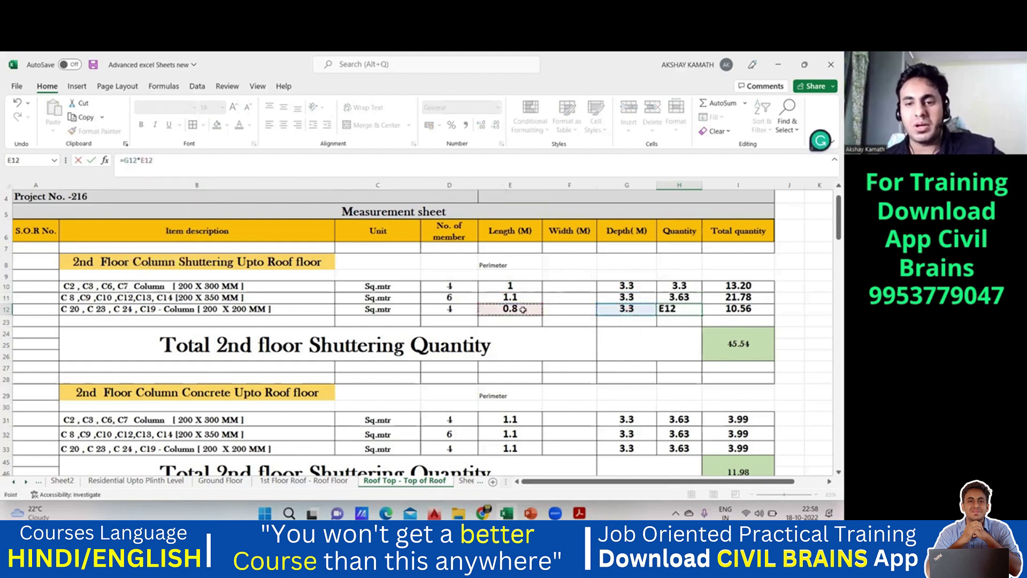
pyautogui.press('Return')
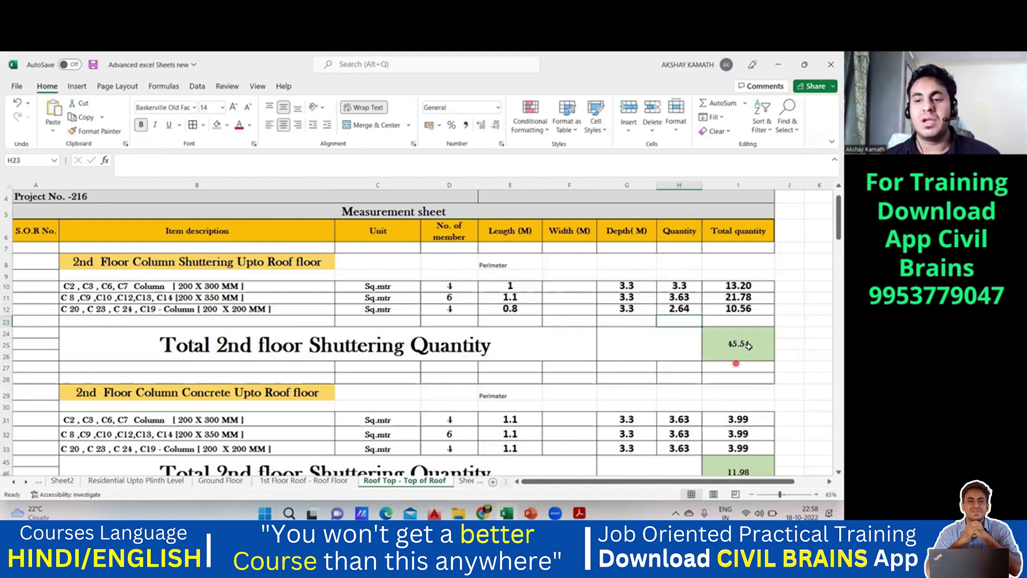
# Change 'Shuttering' to 'Concrete' in the B45 total label, fixing the 'Concete' typo
pyautogui.scroll(-2, 750, 355)
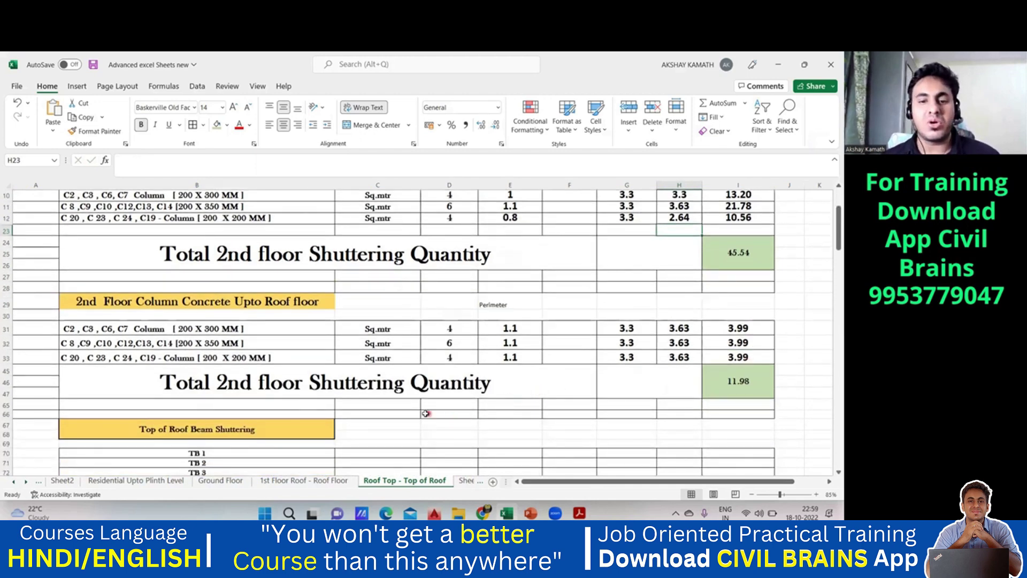
pyautogui.scroll(1, 426, 413)
pyautogui.scroll(-2, 431, 415)
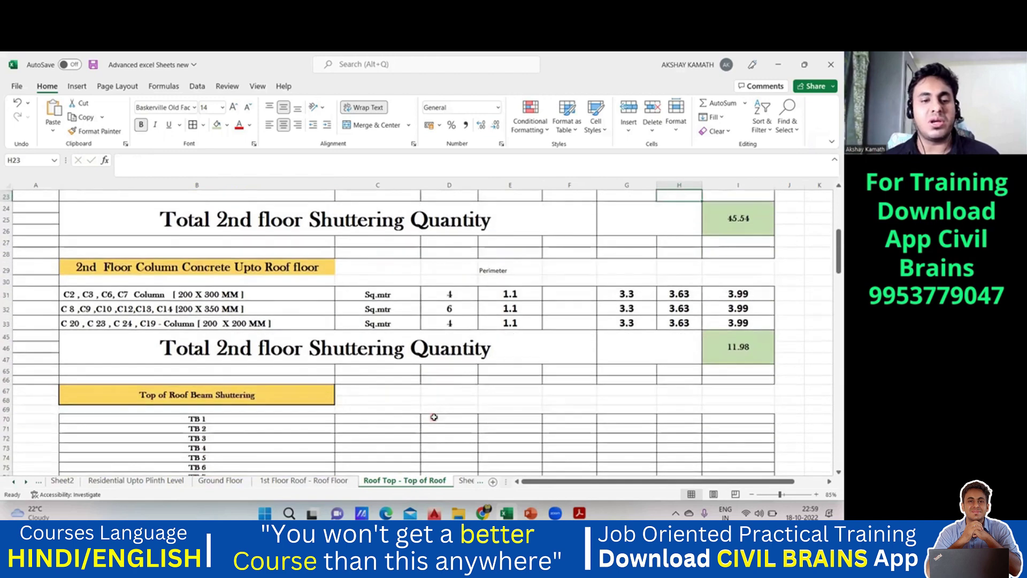
pyautogui.scroll(-1, 434, 417)
pyautogui.scroll(2, 432, 415)
pyautogui.click(406, 363)
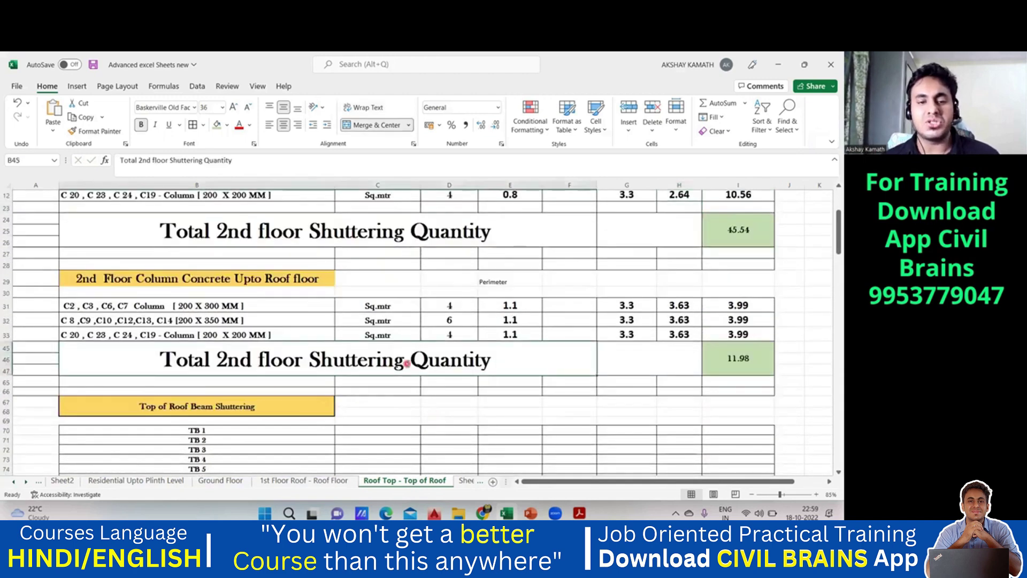
pyautogui.doubleClick(407, 363)
pyautogui.press('BackSpace')
pyautogui.press('BackSpace')
pyautogui.press('BackSpace')
pyautogui.press('BackSpace')
pyautogui.press('BackSpace')
pyautogui.press('BackSpace')
pyautogui.press('BackSpace')
pyautogui.press('BackSpace')
pyautogui.press('BackSpace')
pyautogui.press('BackSpace')
pyautogui.press('BackSpace')
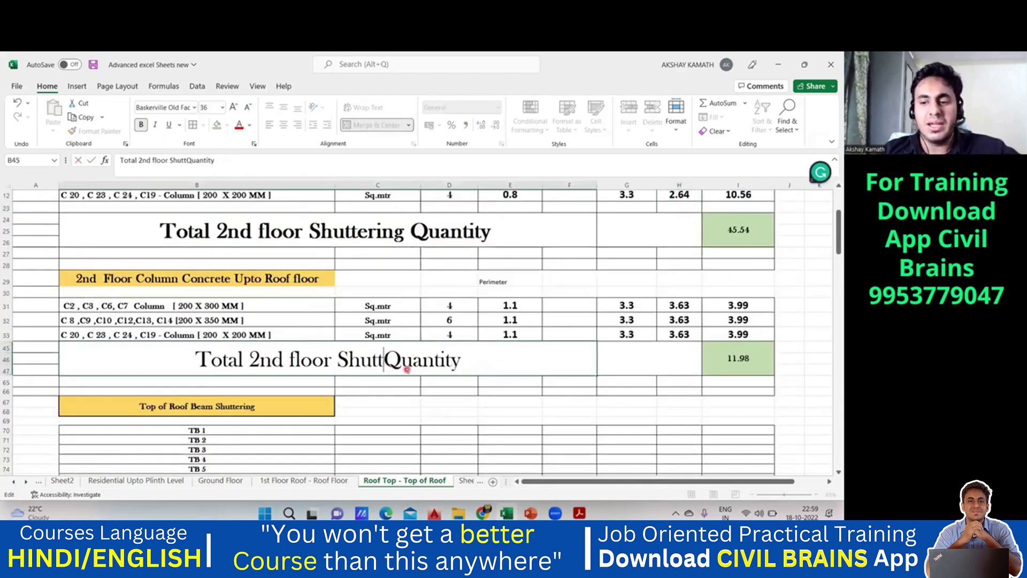
pyautogui.write('Concete')
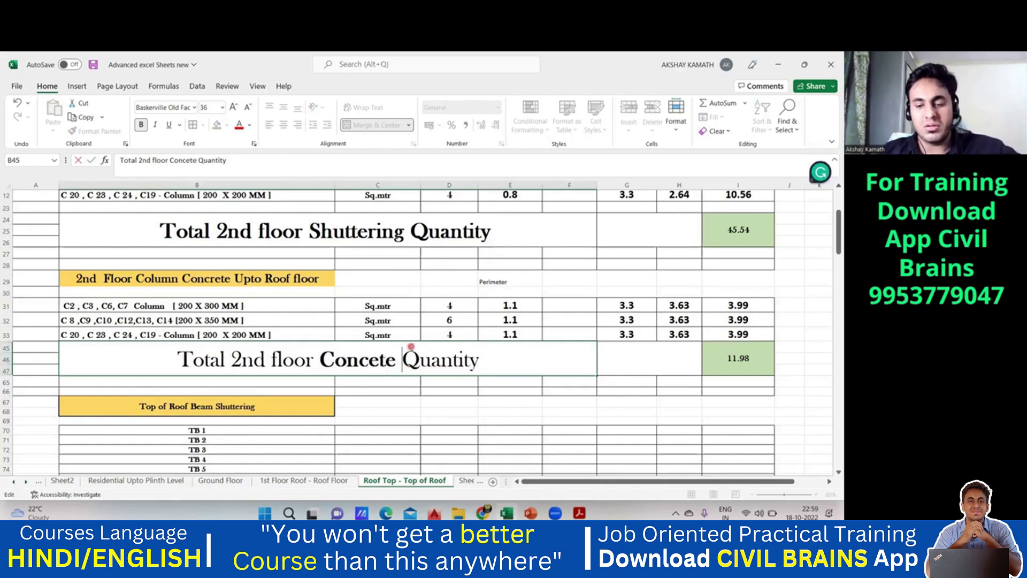
pyautogui.press('BackSpace')
pyautogui.press('BackSpace')
pyautogui.press('BackSpace')
pyautogui.press('BackSpace')
pyautogui.write('rete')
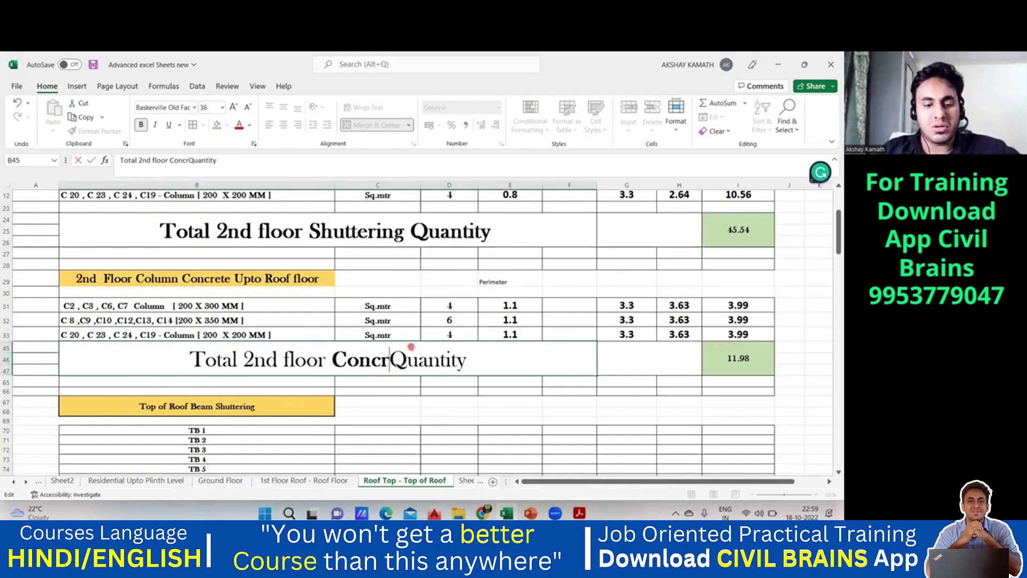
pyautogui.press('Return')
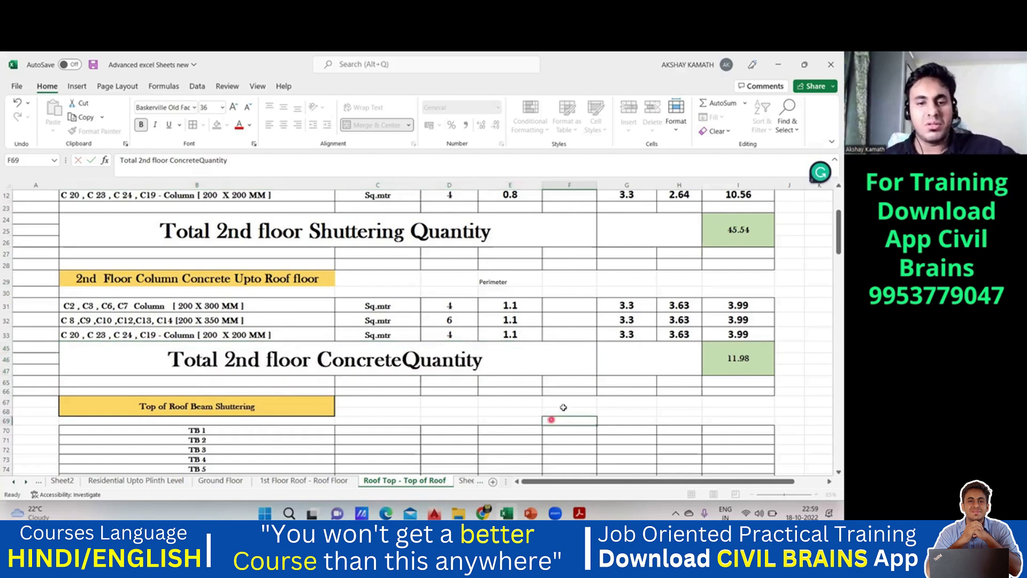
pyautogui.scroll(2, 552, 419)
# Set C31:C33 units to cum and delete the length values in E31:E33
pyautogui.click(403, 391)
pyautogui.write('cum')
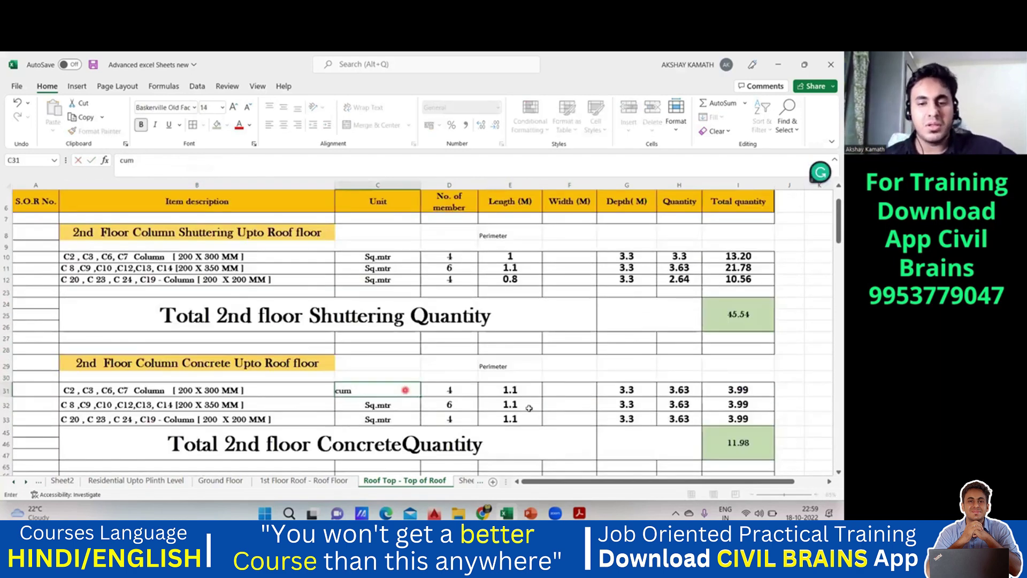
pyautogui.click(405, 390)
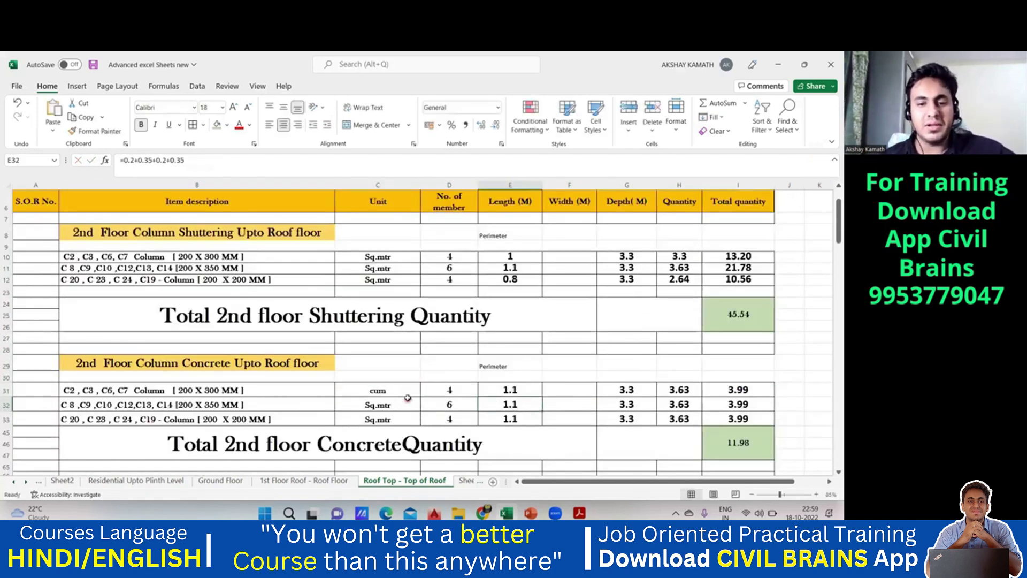
pyautogui.moveTo(421, 397); pyautogui.dragTo(417, 426)
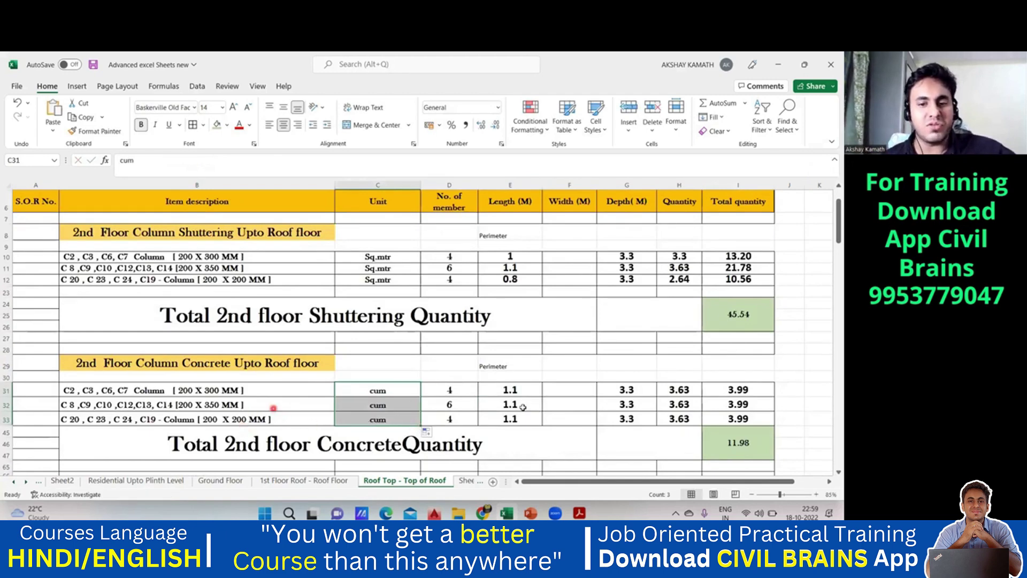
pyautogui.moveTo(514, 390); pyautogui.dragTo(516, 418)
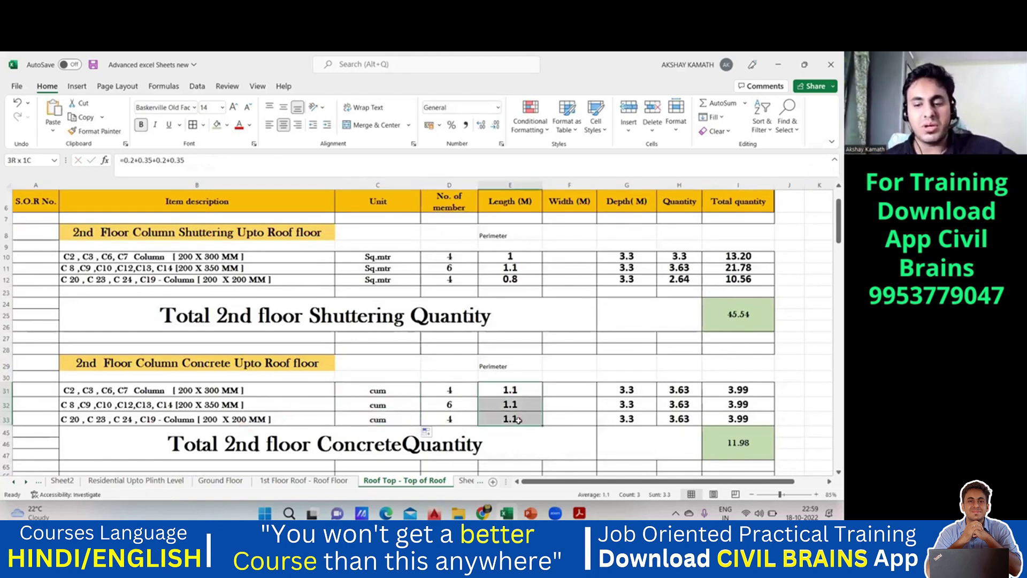
pyautogui.press('Delete')
# Enter length 0.2 and width 0.3 for the first concrete row
pyautogui.click(516, 390)
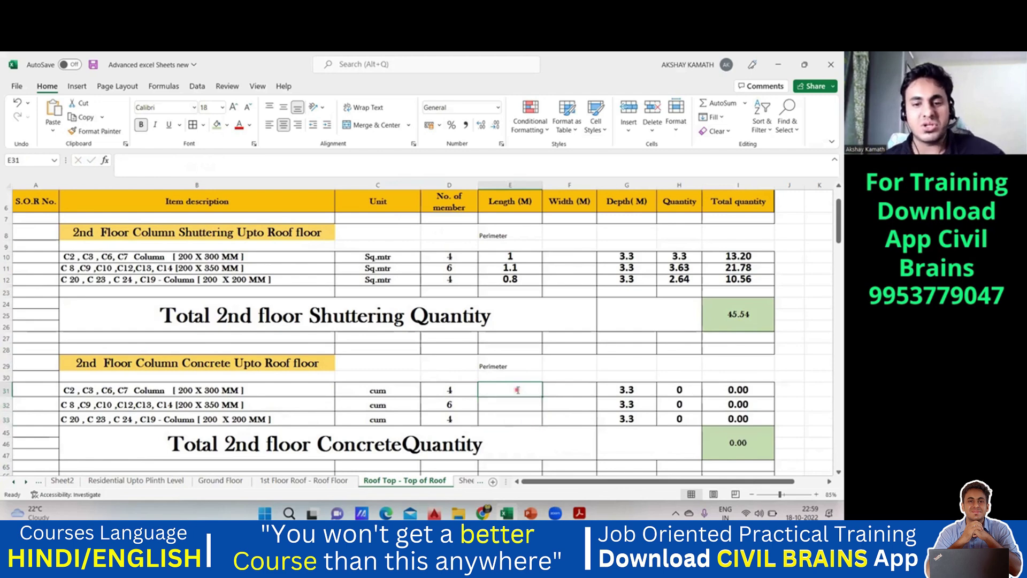
pyautogui.write('0.2')
pyautogui.press('Tab')
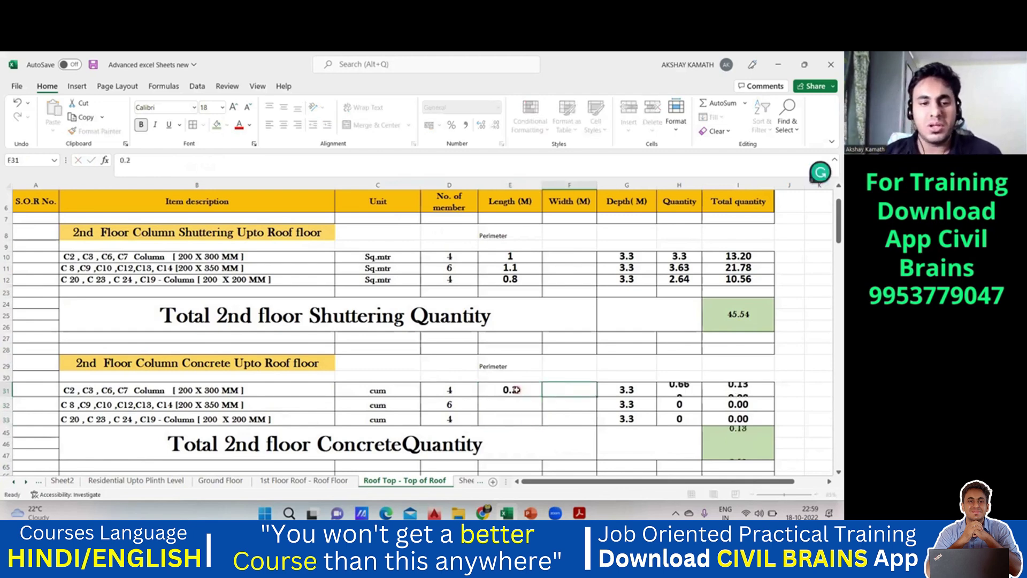
pyautogui.write('0.3')
pyautogui.press('Return')
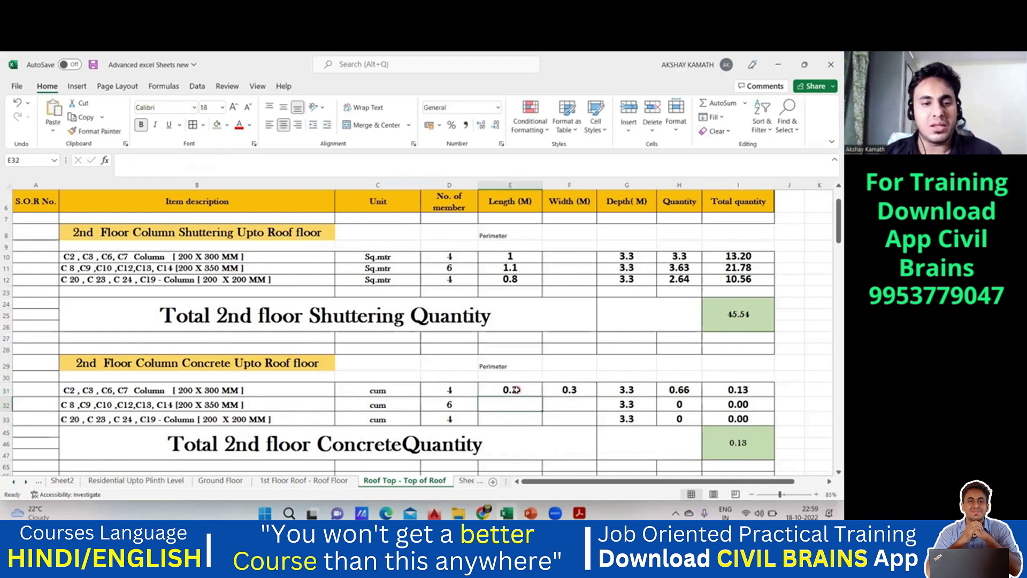
# Enter 0.2 × 0.35 for row 32, correcting a mistyped 0.352, and 0.2 for row 33
pyautogui.write('0.2')
pyautogui.press('Tab')
pyautogui.write('0.')
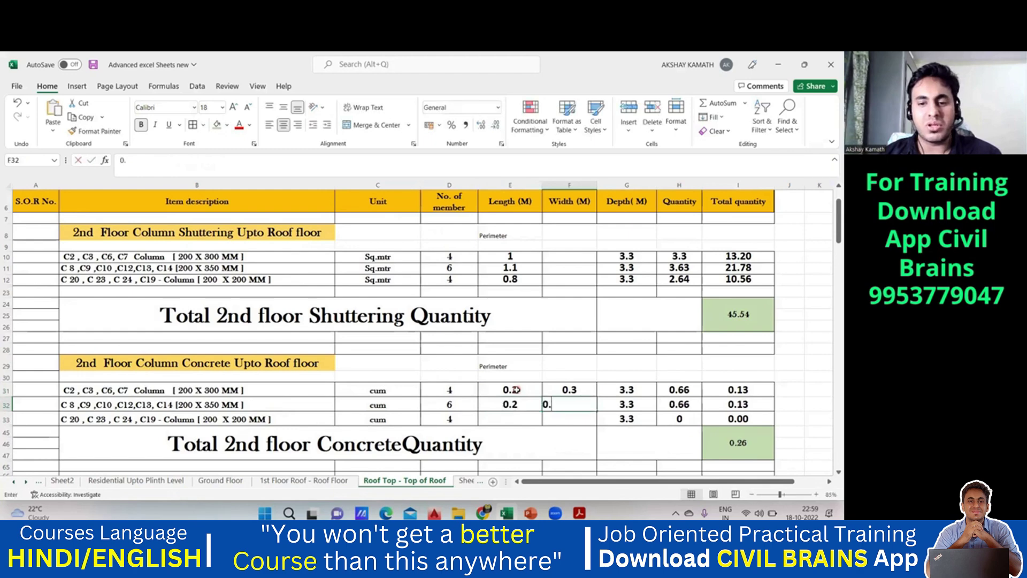
pyautogui.write('352')
pyautogui.press('Return')
pyautogui.press('BackSpace')
pyautogui.press('Up')
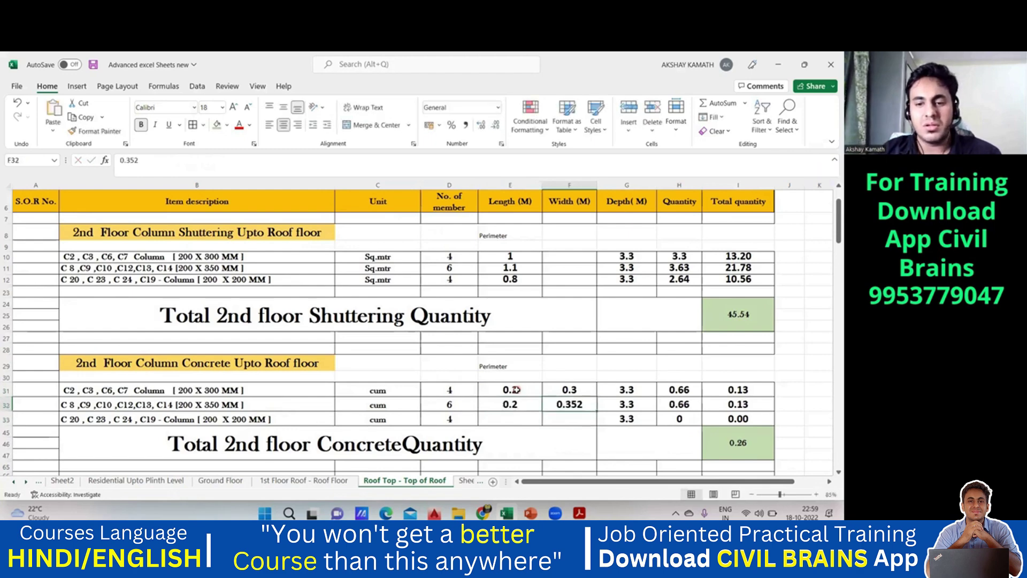
pyautogui.press('BackSpace')
pyautogui.write('0.35')
pyautogui.press('Return')
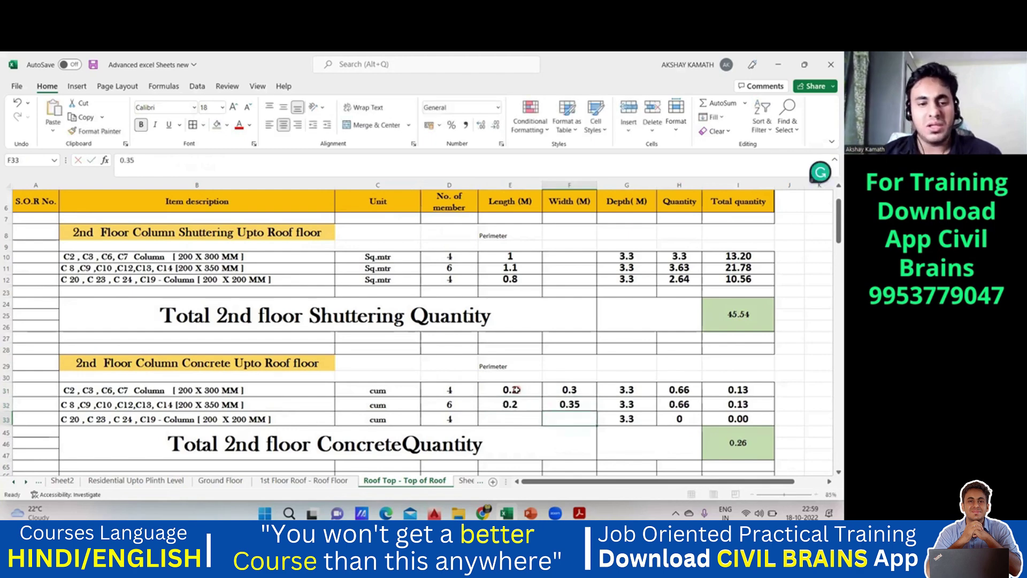
pyautogui.write('0.2')
pyautogui.press('Tab')
pyautogui.write('0')
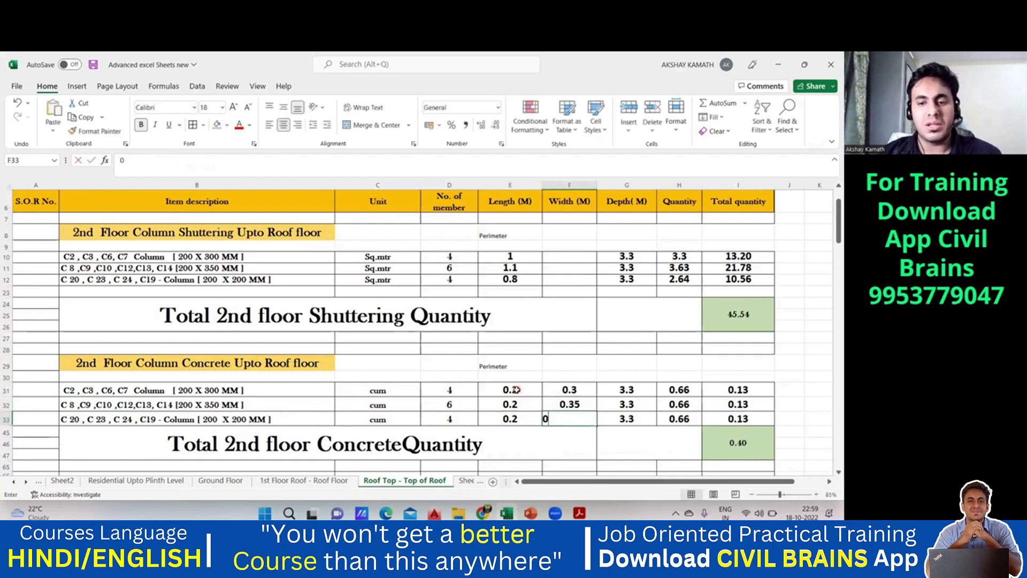
pyautogui.press('Return')
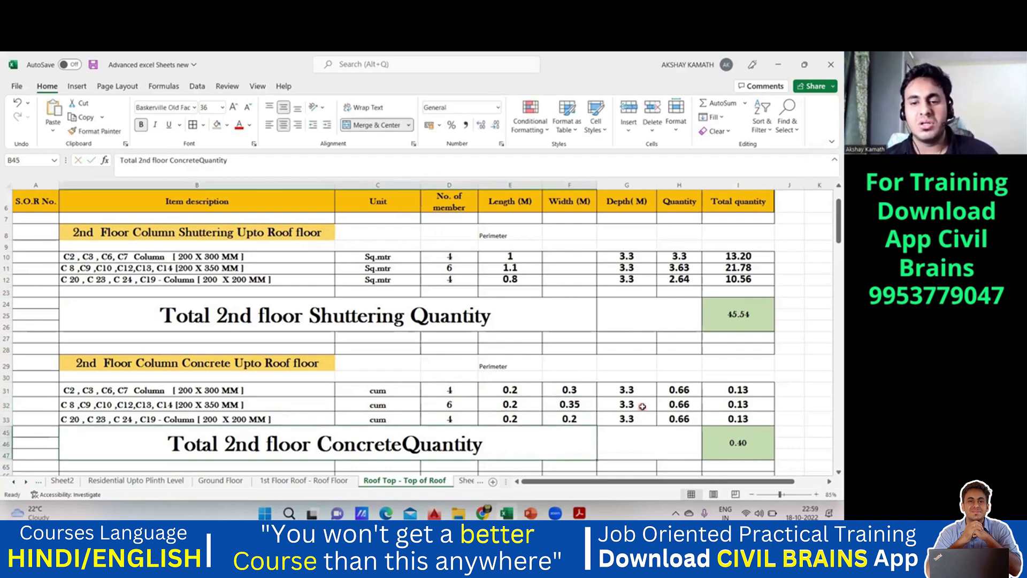
# Try an H31 formula of depth G31 times members D31, then clear it
pyautogui.scroll(-1, 644, 352)
pyautogui.click(644, 340)
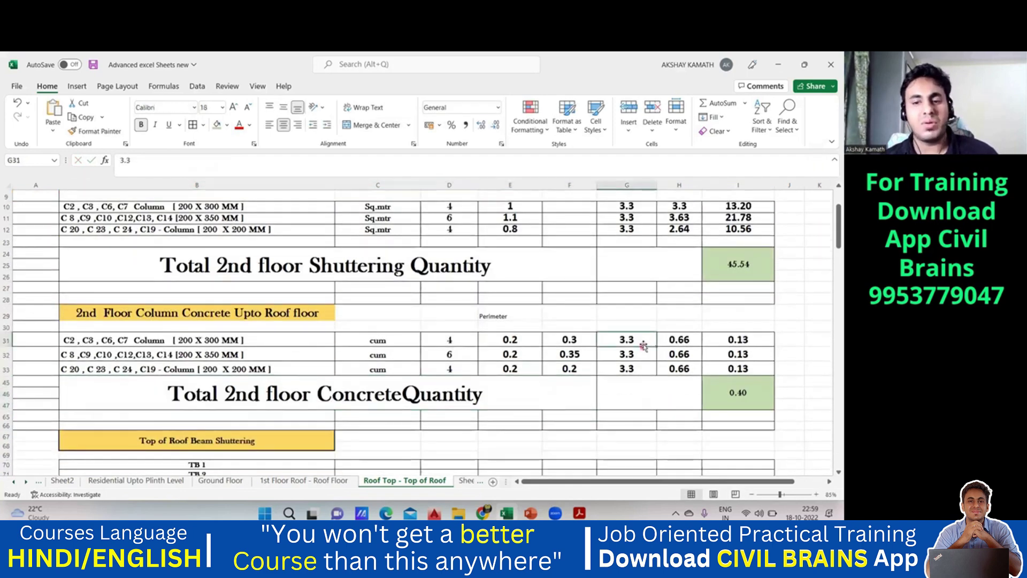
pyautogui.click(687, 337)
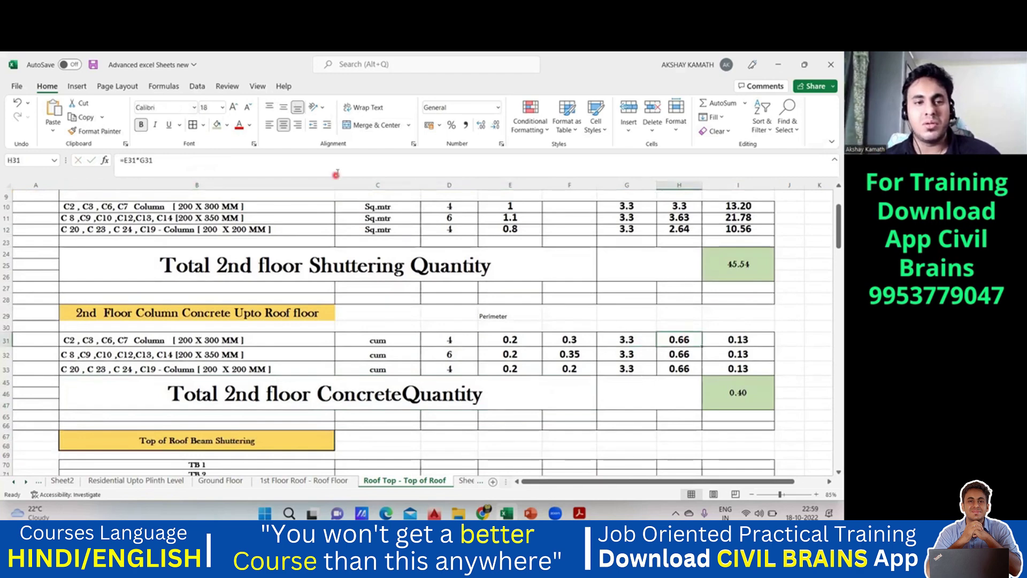
pyautogui.write('=E31*G31')
pyautogui.press('BackSpace')
pyautogui.press('BackSpace')
pyautogui.press('BackSpace')
pyautogui.press('BackSpace')
pyautogui.press('BackSpace')
pyautogui.press('BackSpace')
pyautogui.press('BackSpace')
pyautogui.press('BackSpace')
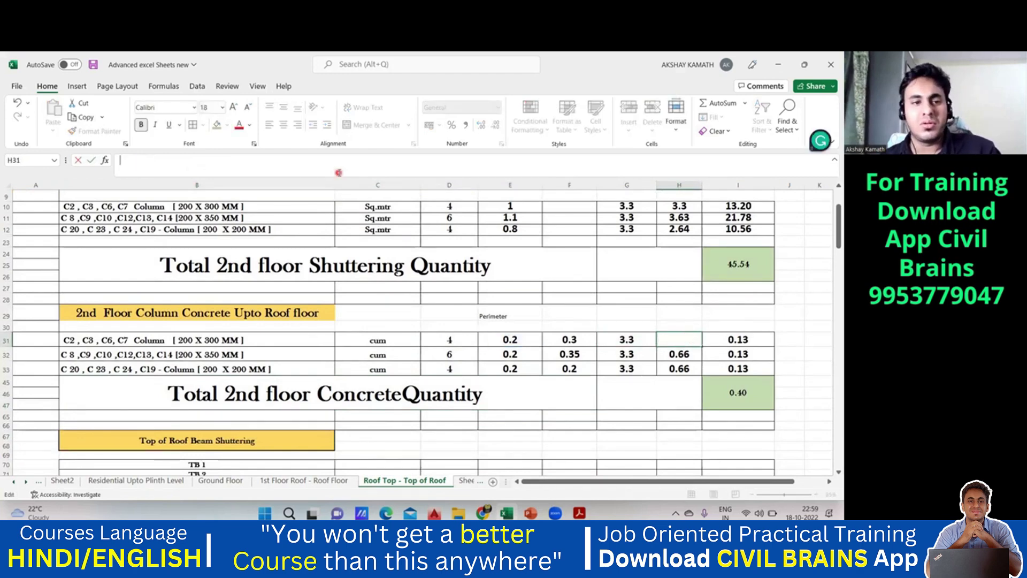
pyautogui.write('+')
pyautogui.click(636, 337)
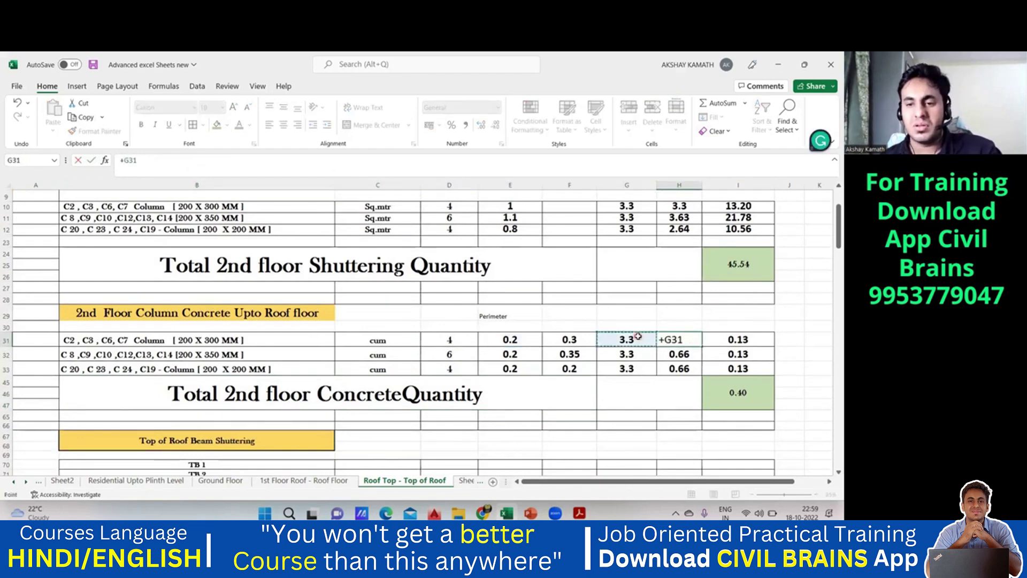
pyautogui.write('*')
pyautogui.click(461, 338)
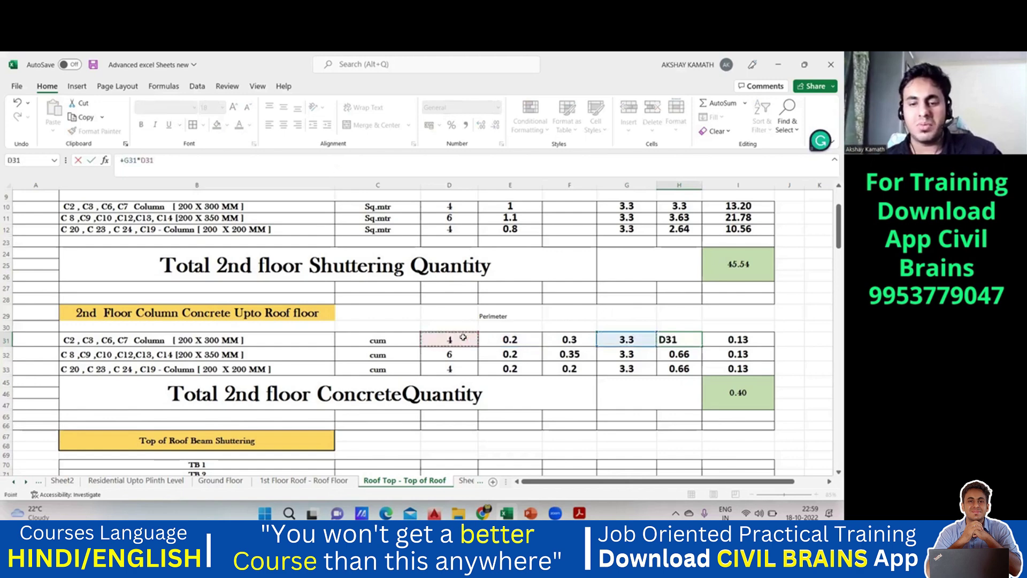
pyautogui.press('Return')
pyautogui.click(698, 342)
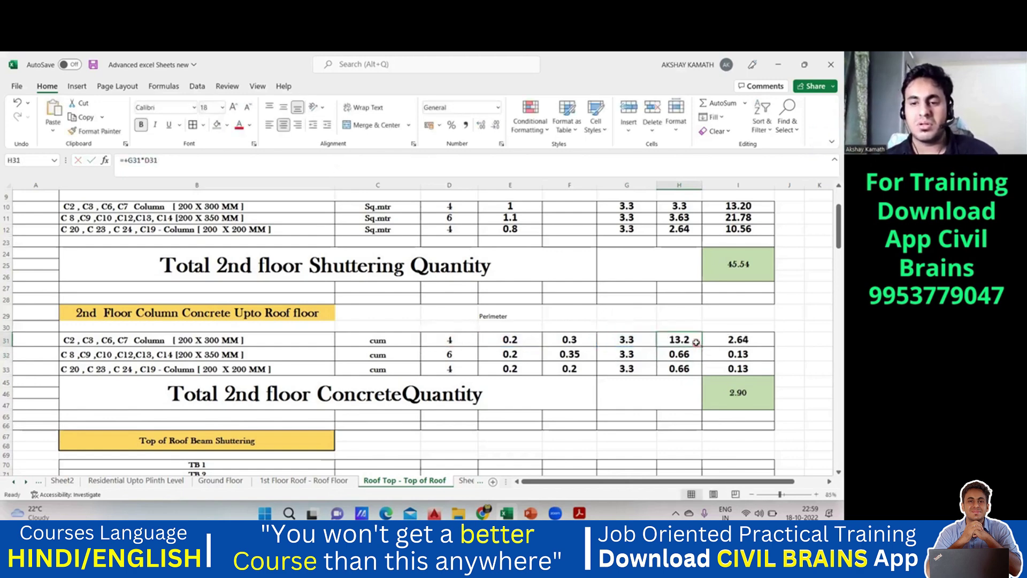
pyautogui.doubleClick(694, 339)
pyautogui.press('BackSpace')
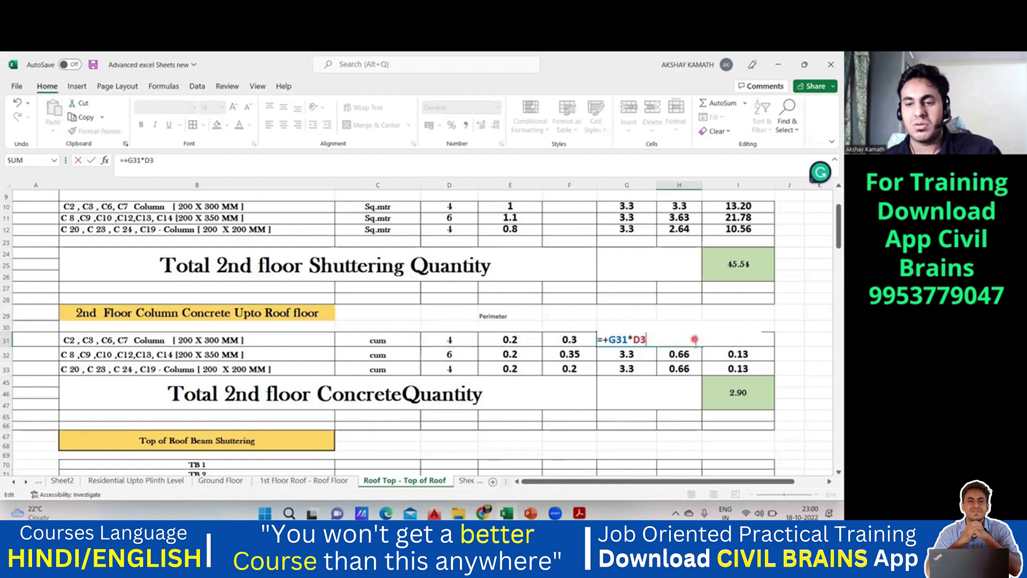
pyautogui.press('BackSpace')
pyautogui.press('BackSpace')
pyautogui.press('BackSpace')
pyautogui.press('BackSpace')
pyautogui.press('BackSpace')
pyautogui.press('BackSpace')
pyautogui.press('BackSpace')
pyautogui.press('BackSpace')
pyautogui.click(690, 425)
# Set H31 to =G31*F31*E31 as the per-member volume and fill it down to H33
pyautogui.doubleClick(685, 341)
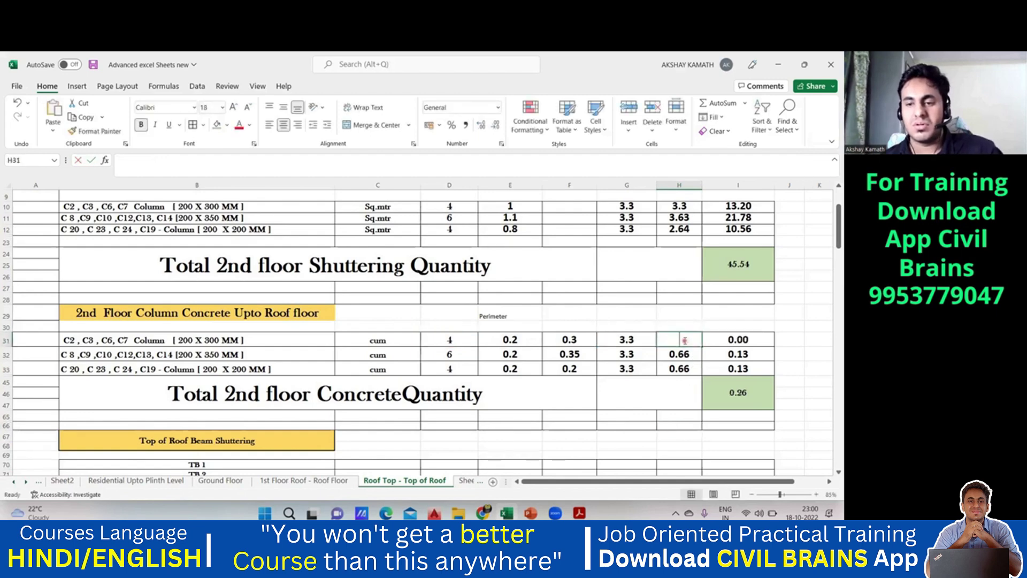
pyautogui.write('=')
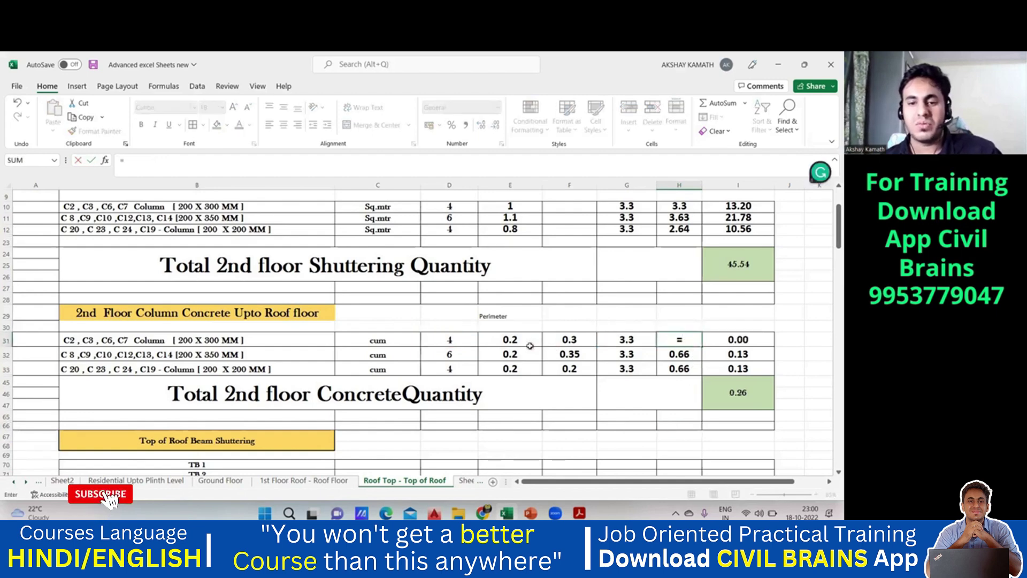
pyautogui.click(525, 337)
pyautogui.write('*')
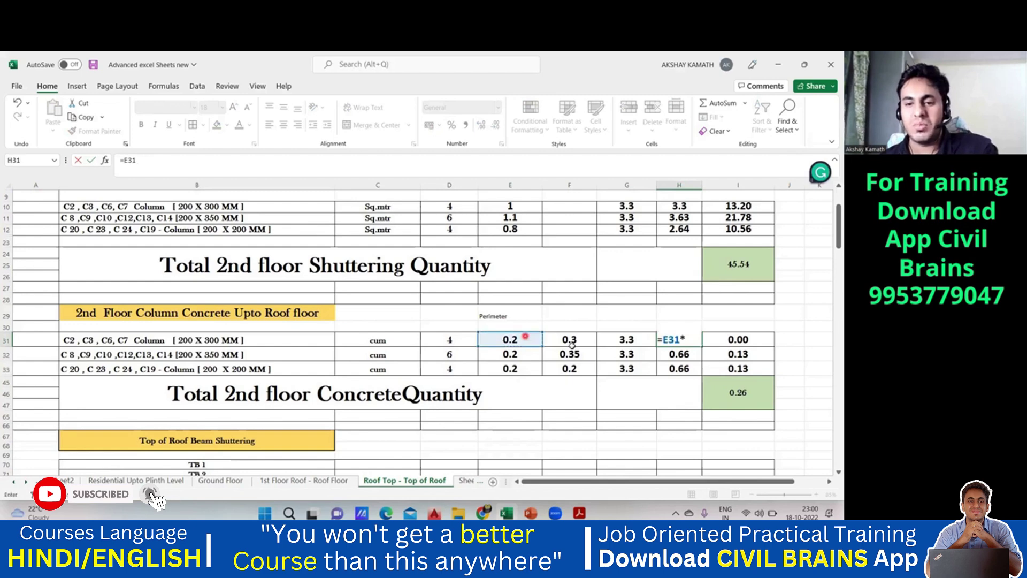
pyautogui.click(579, 339)
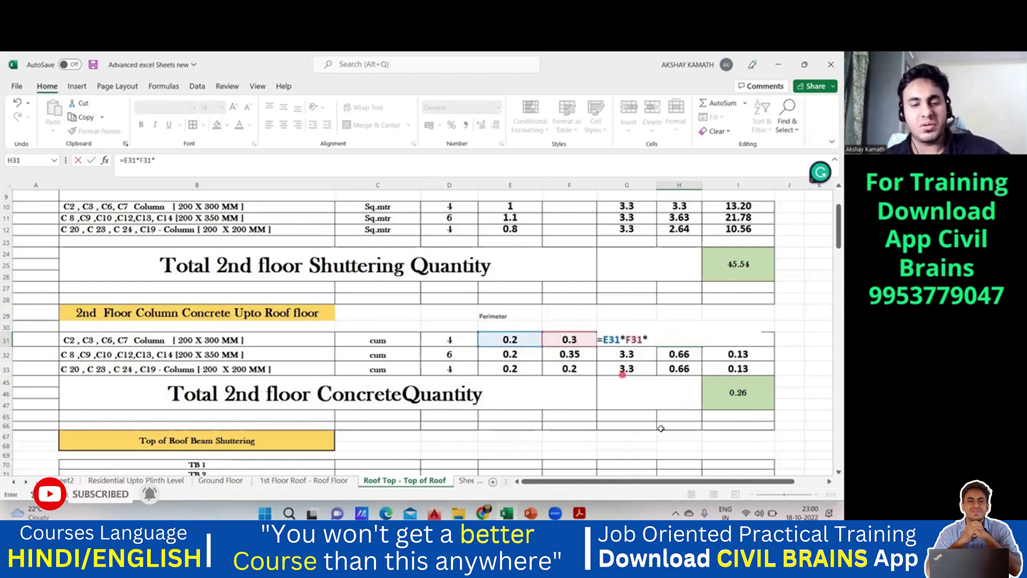
pyautogui.press('Escape')
pyautogui.click(670, 445)
pyautogui.doubleClick(680, 343)
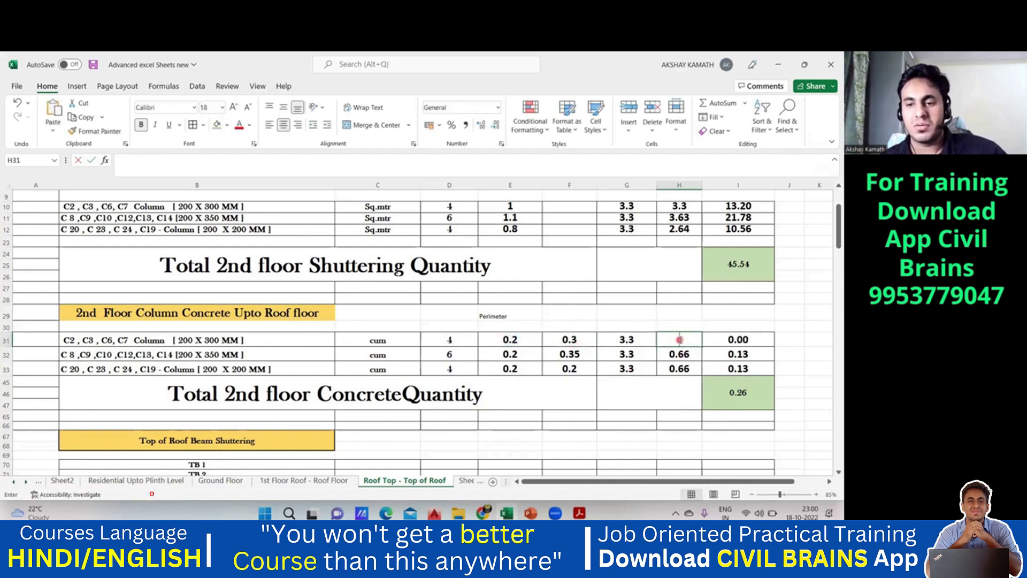
pyautogui.click(629, 342)
pyautogui.write('*')
pyautogui.click(572, 343)
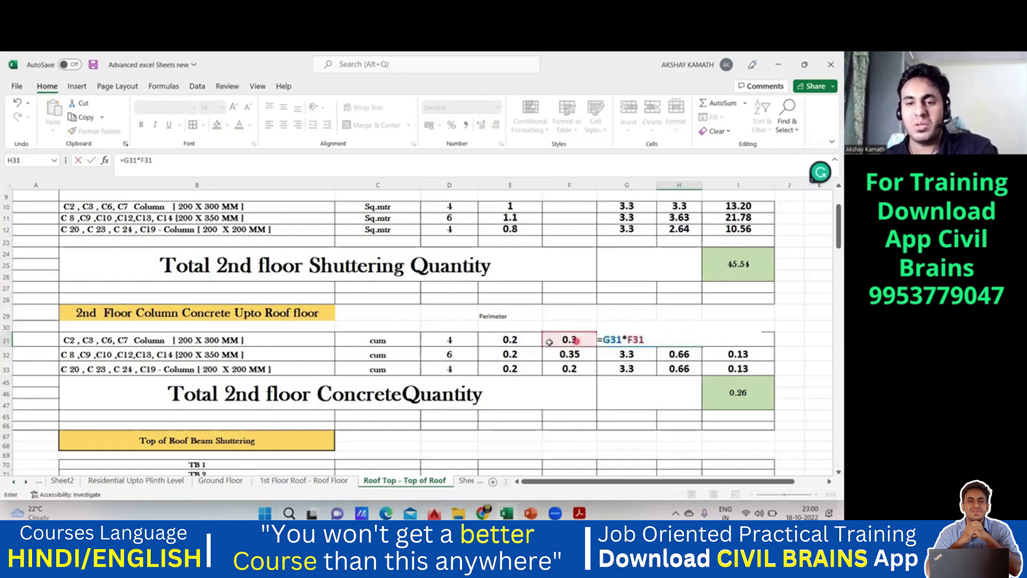
pyautogui.write('*')
pyautogui.click(524, 340)
pyautogui.press('Return')
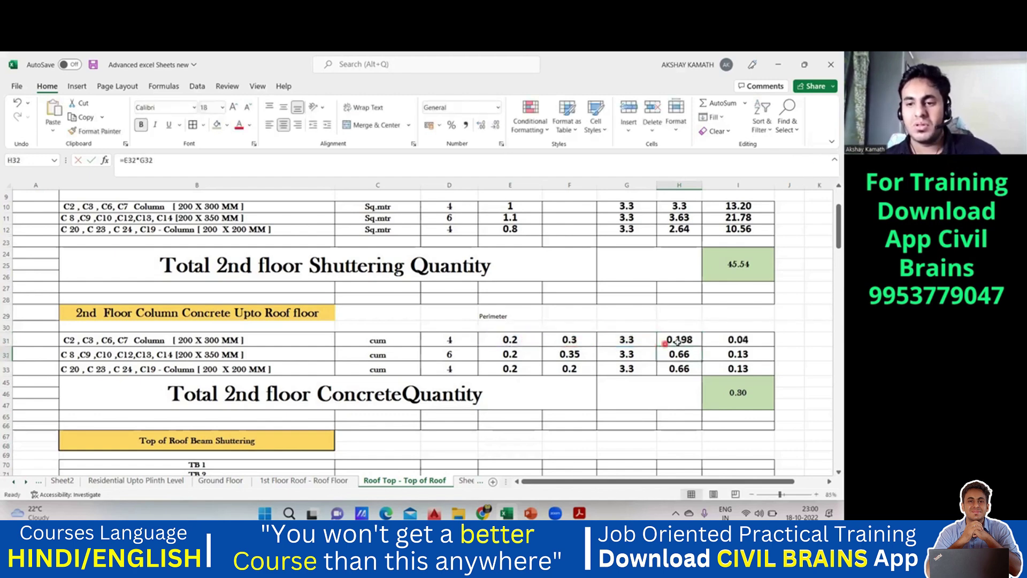
pyautogui.click(697, 345)
pyautogui.moveTo(703, 347); pyautogui.dragTo(701, 369)
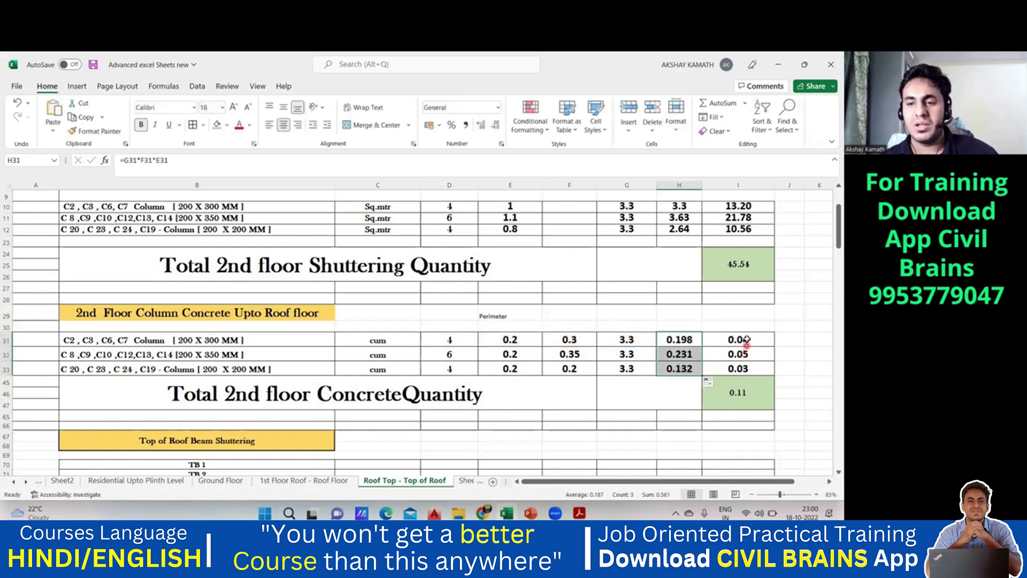
# Set I31 to volume H31 times members D31 and fill it down to I33
pyautogui.doubleClick(722, 340)
pyautogui.click(367, 176)
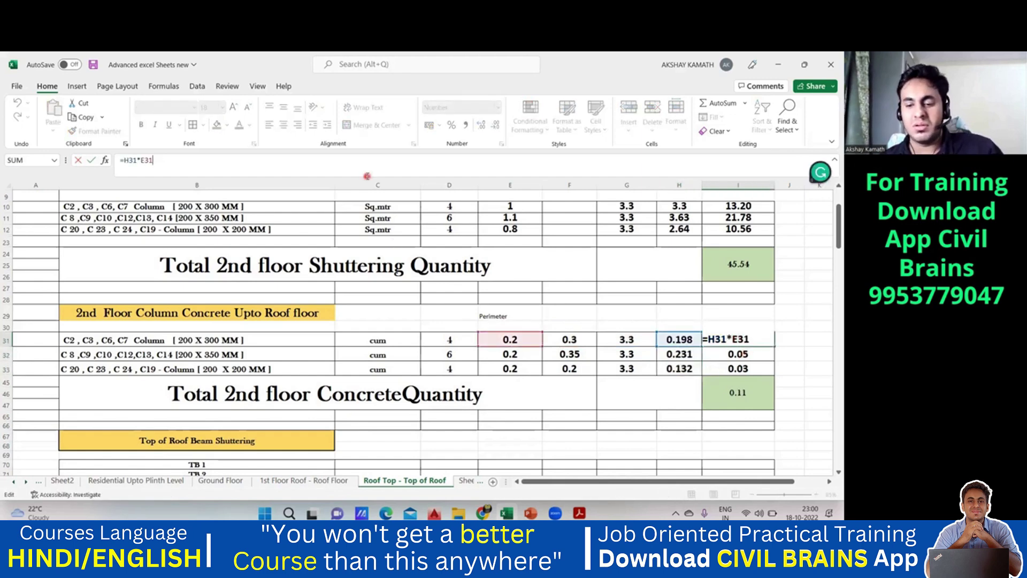
pyautogui.press('BackSpace')
pyautogui.press('BackSpace')
pyautogui.press('BackSpace')
pyautogui.press('BackSpace')
pyautogui.press('BackSpace')
pyautogui.press('BackSpace')
pyautogui.press('BackSpace')
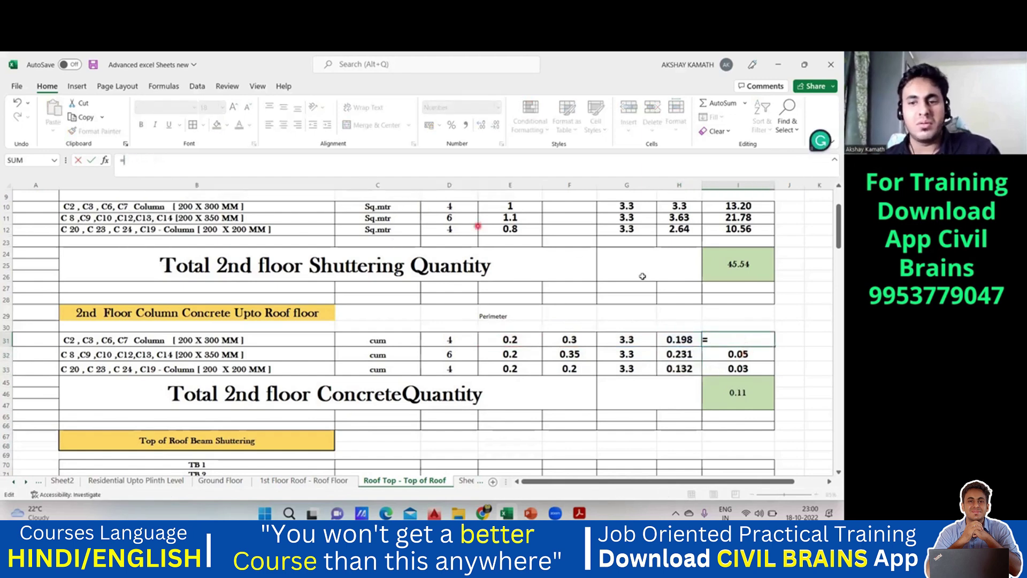
pyautogui.click(692, 340)
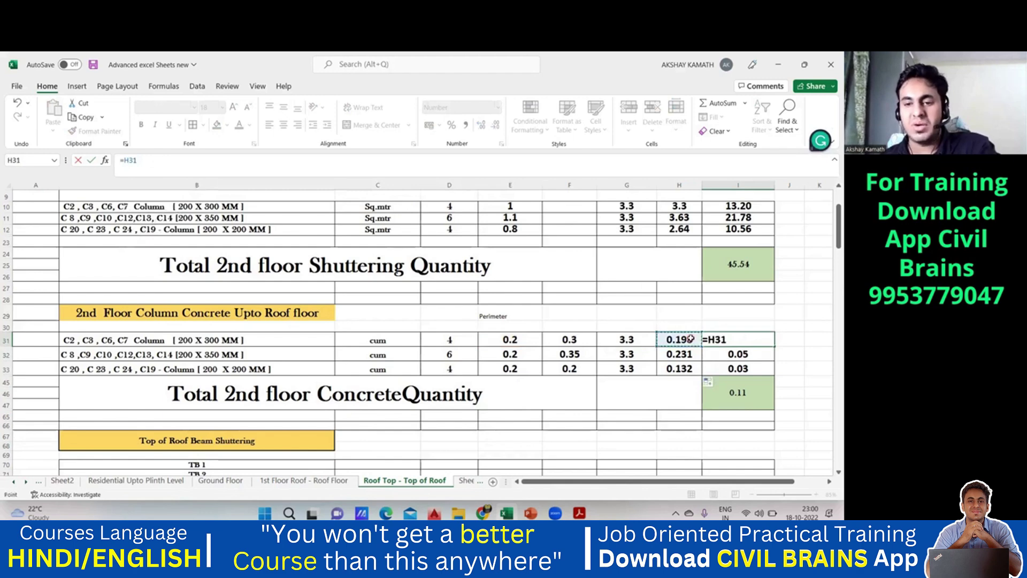
pyautogui.write('*')
pyautogui.click(461, 338)
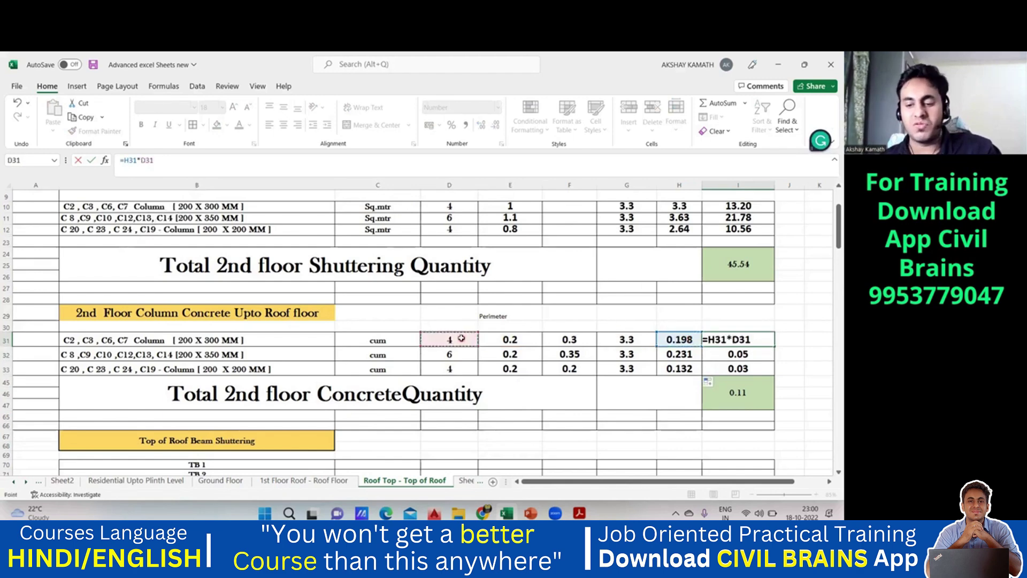
pyautogui.press('Return')
pyautogui.click(765, 343)
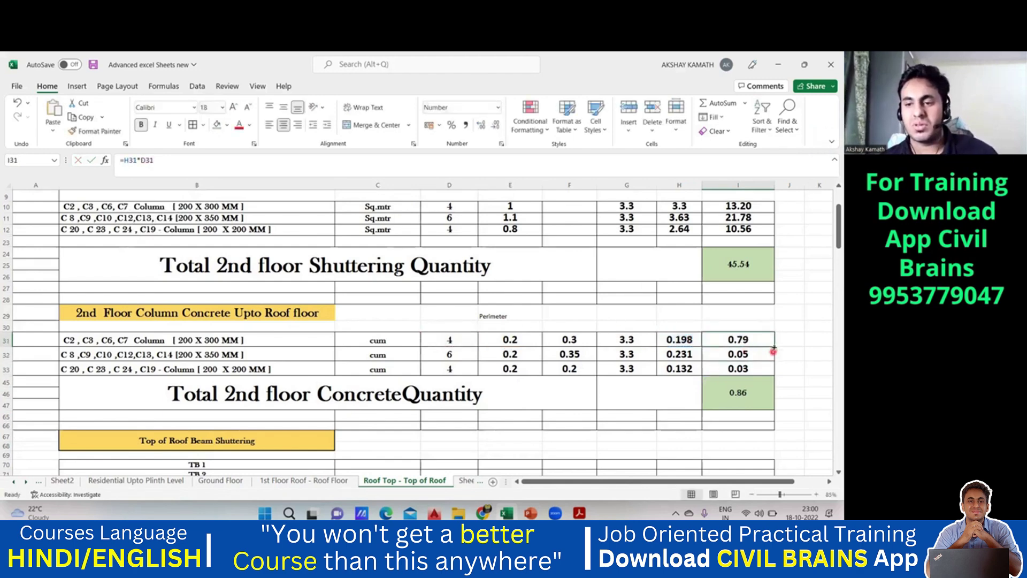
pyautogui.moveTo(774, 346); pyautogui.dragTo(775, 375)
pyautogui.click(799, 379)
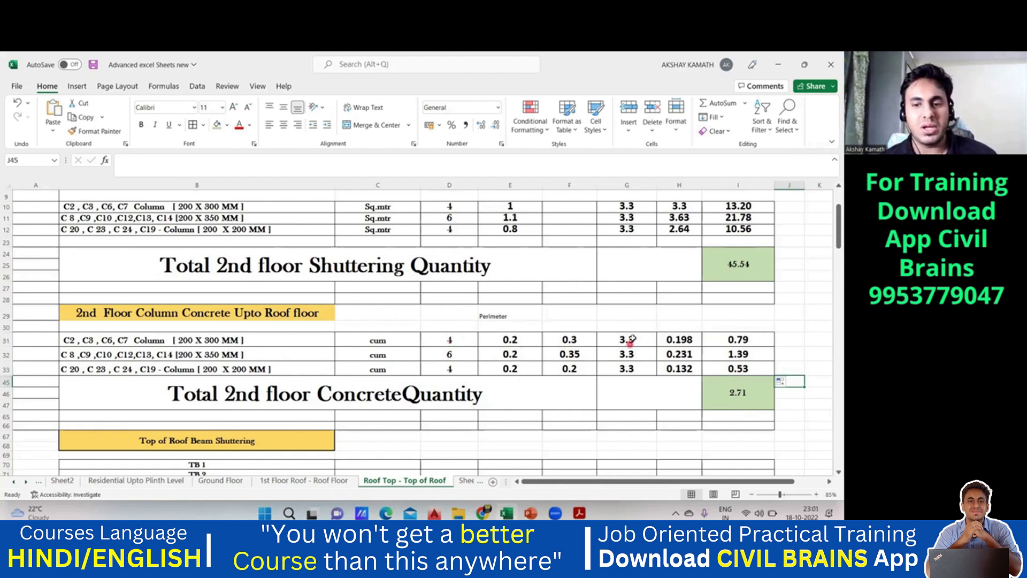
pyautogui.scroll(-1, 615, 386)
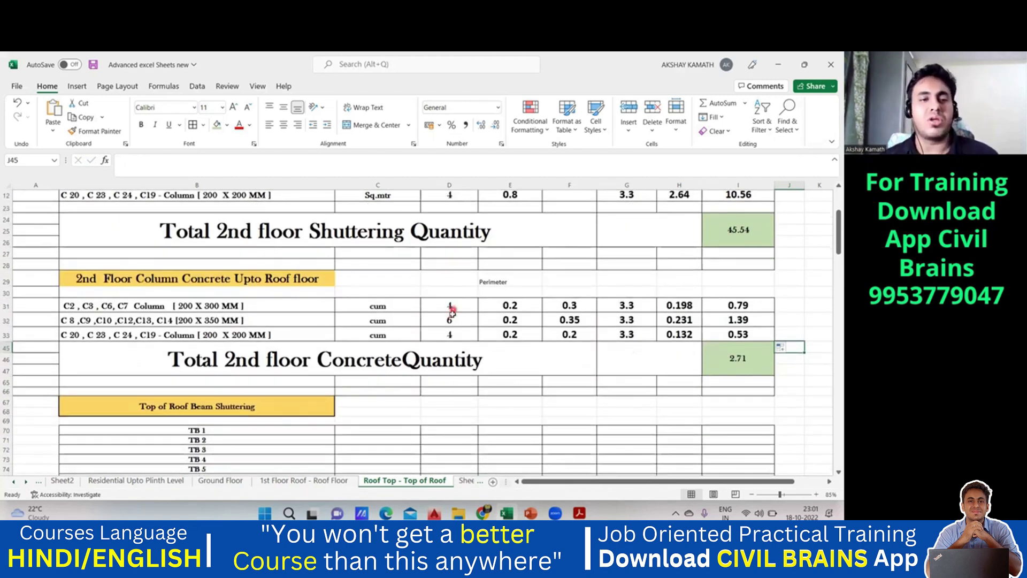
pyautogui.scroll(1, 451, 313)
pyautogui.scroll(-1, 451, 315)
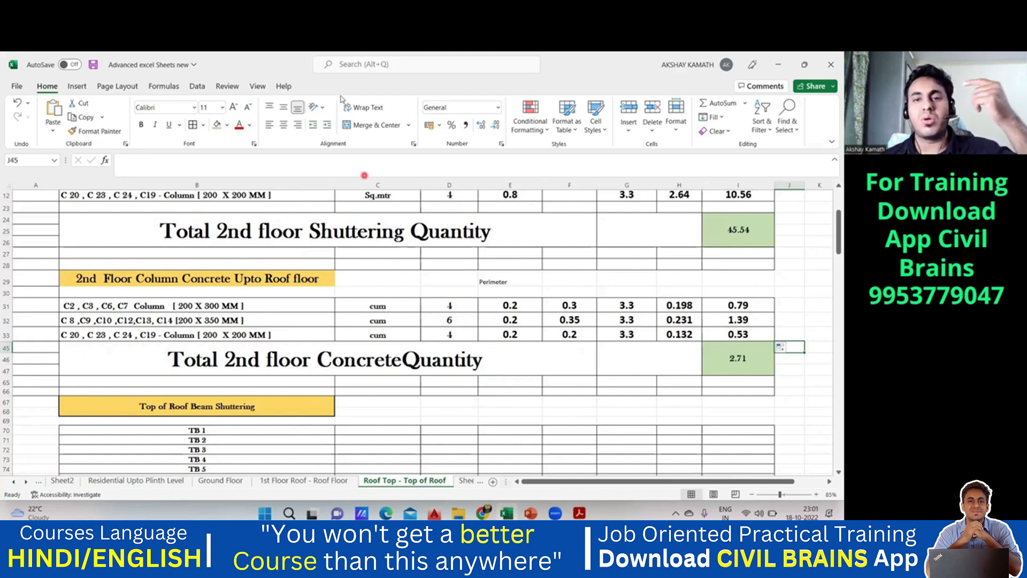
pyautogui.click(585, 103)
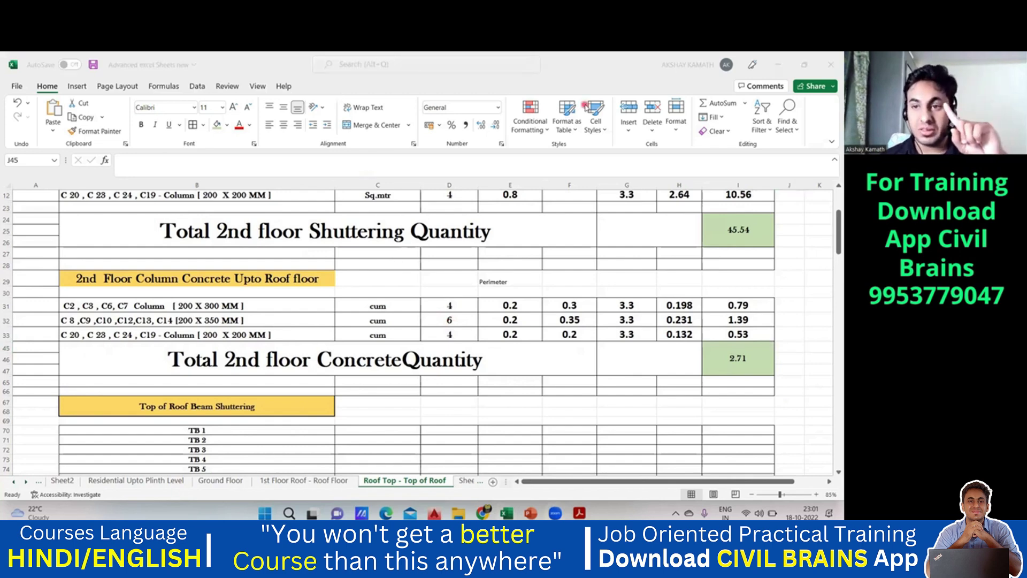